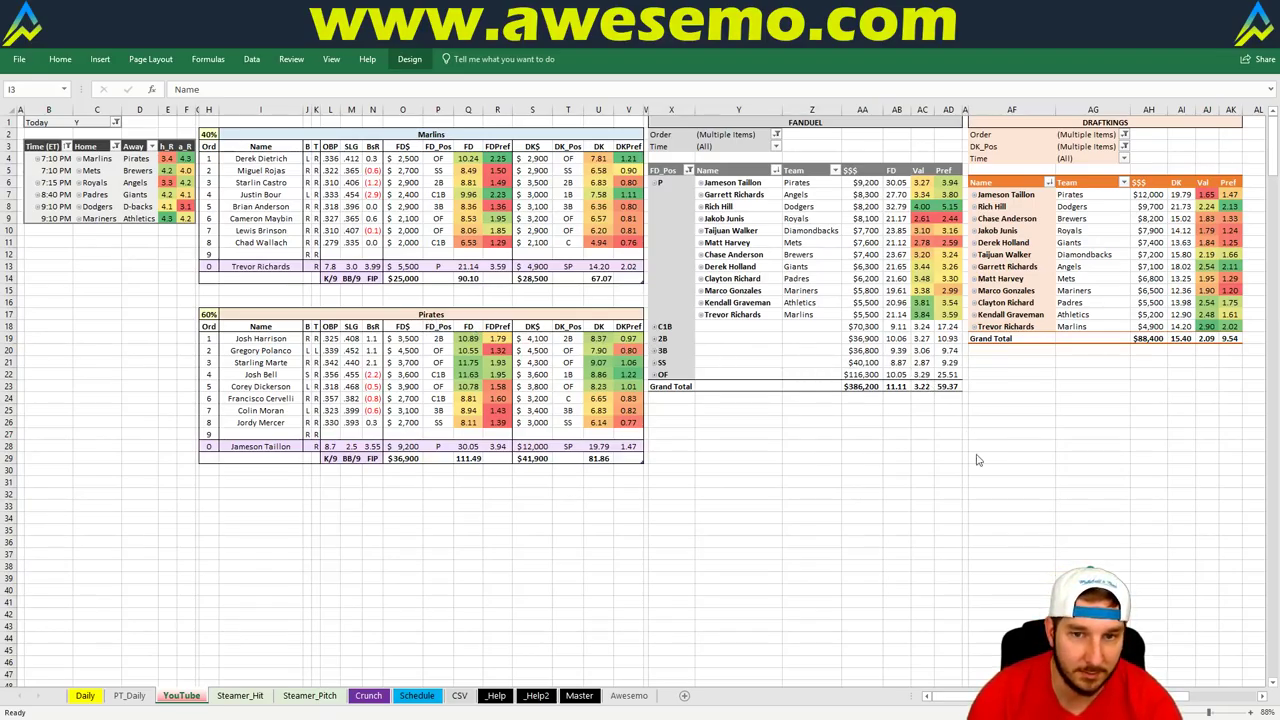
Step: Set the home team of the matchup tables to Mets to load the Mets matchup
{"action": "left_click", "coordinate": [311, 136]}
{"action": "type", "text": "Mets"}
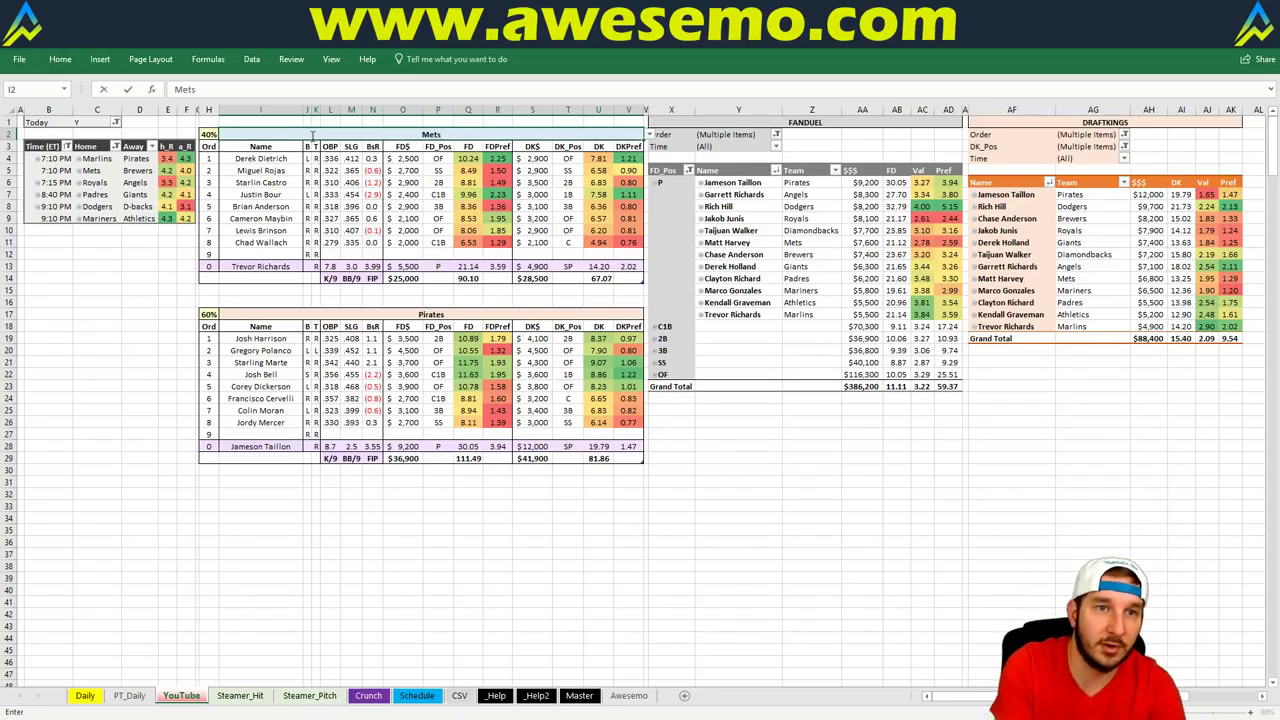
{"action": "key", "text": "Return"}
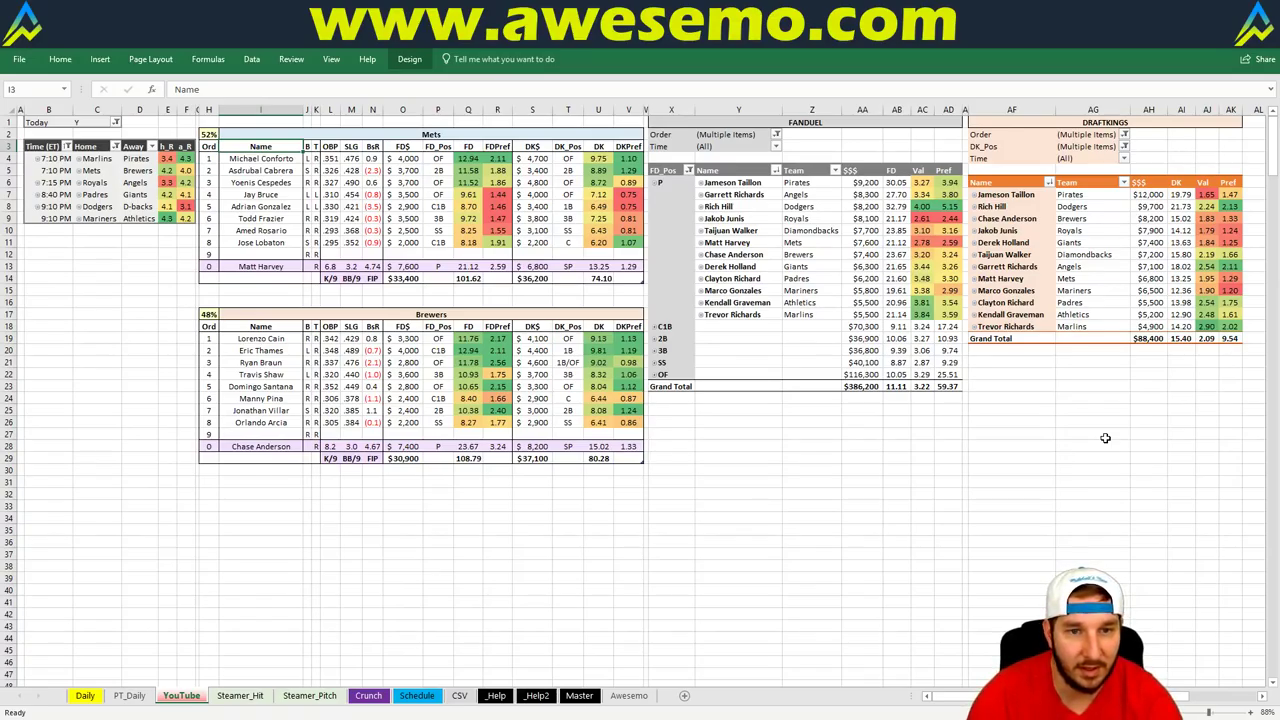
{"action": "left_click", "coordinate": [817, 406]}
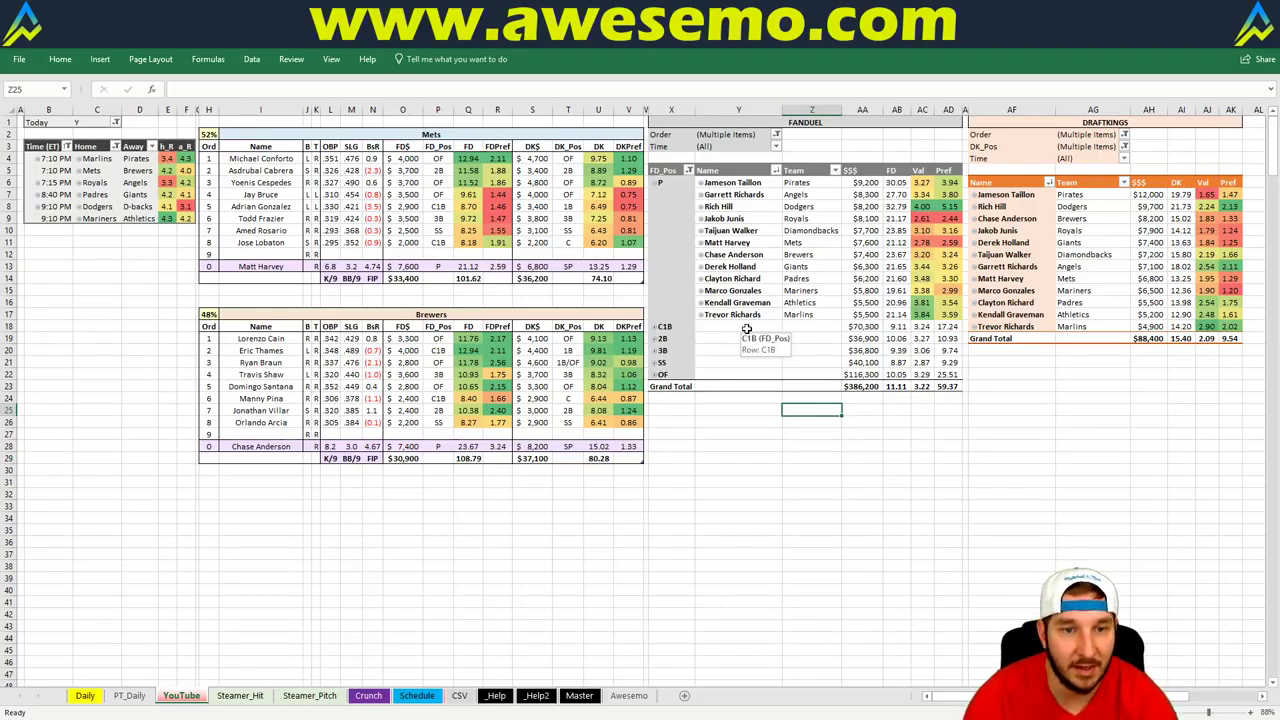
{"action": "left_click", "coordinate": [714, 423]}
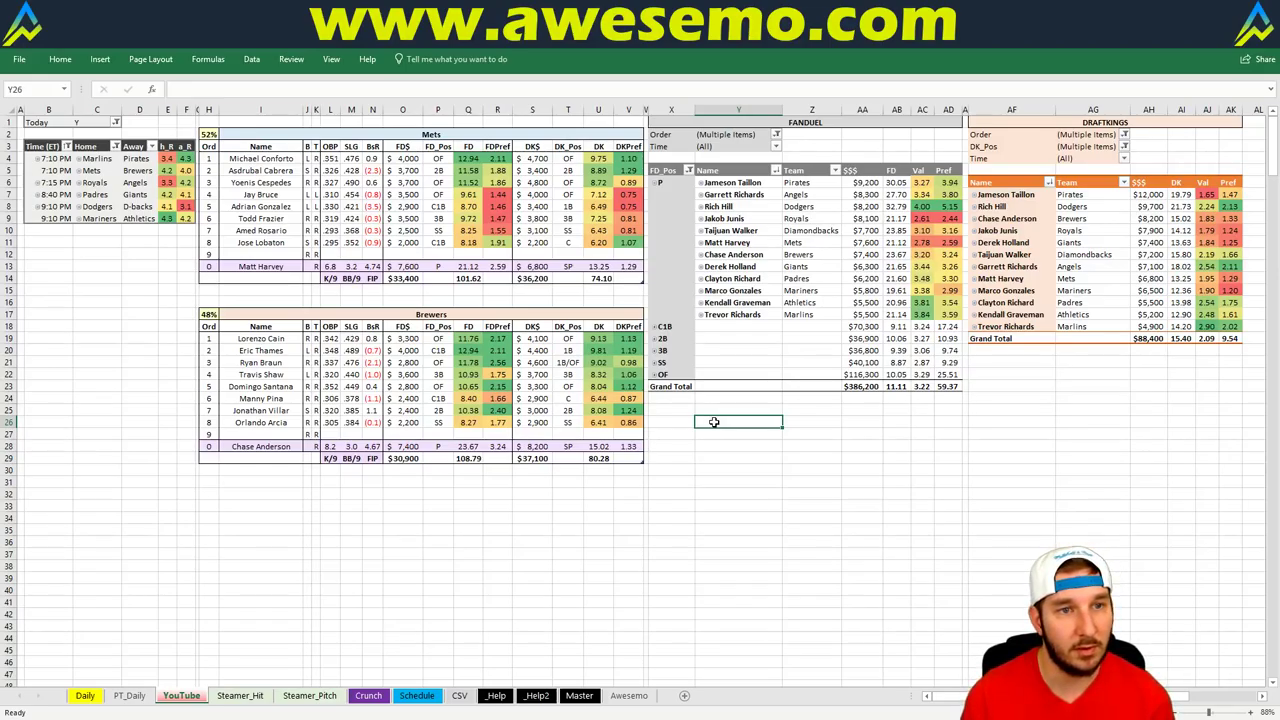
Step: Set the home team of the matchup tables to Royals to load the Royals matchup
{"action": "left_click", "coordinate": [469, 133]}
{"action": "type", "text": "Royal"}
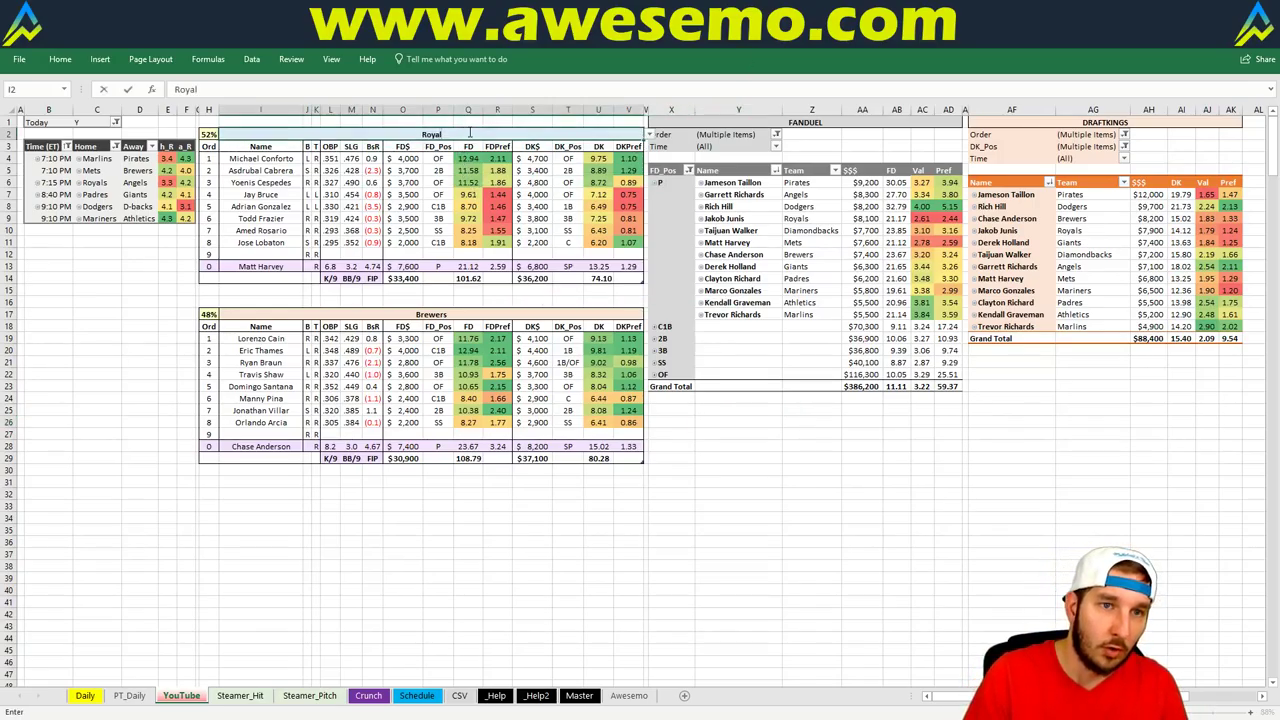
{"action": "type", "text": "s"}
{"action": "key", "text": "Return"}
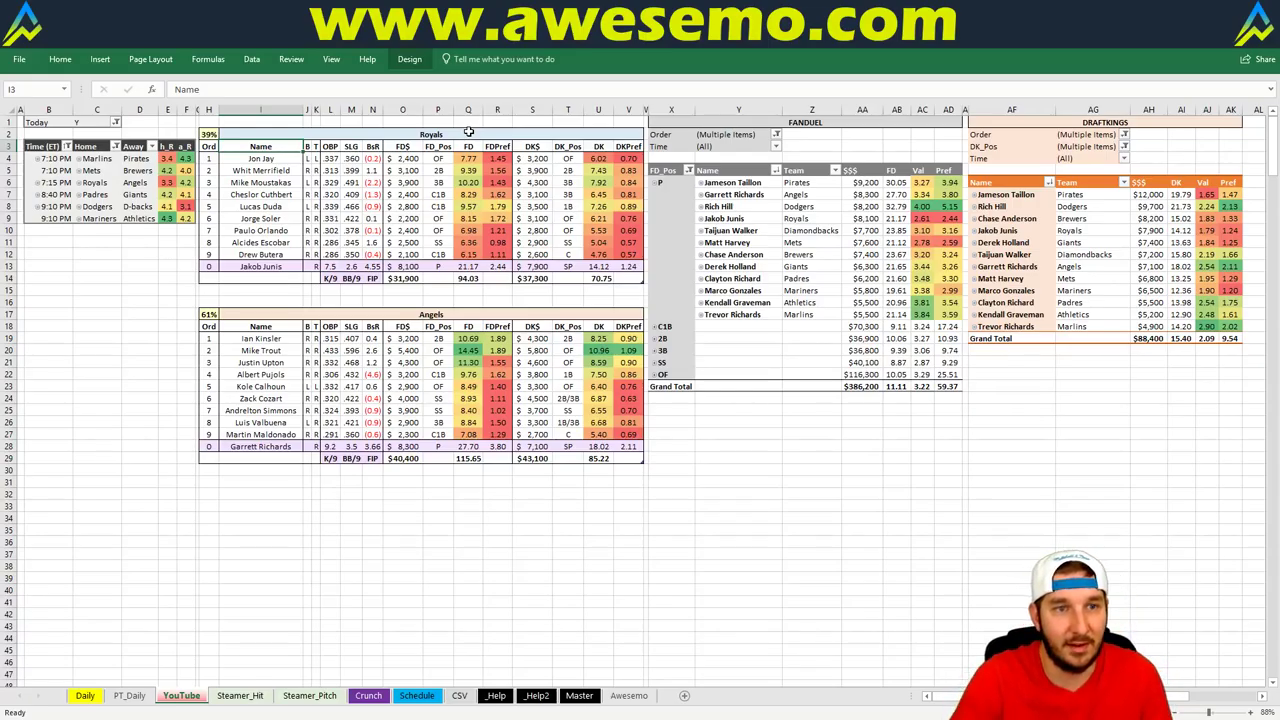
Step: Set the home team of the matchup tables to Padres to load the Padres matchup
{"action": "left_click", "coordinate": [468, 132]}
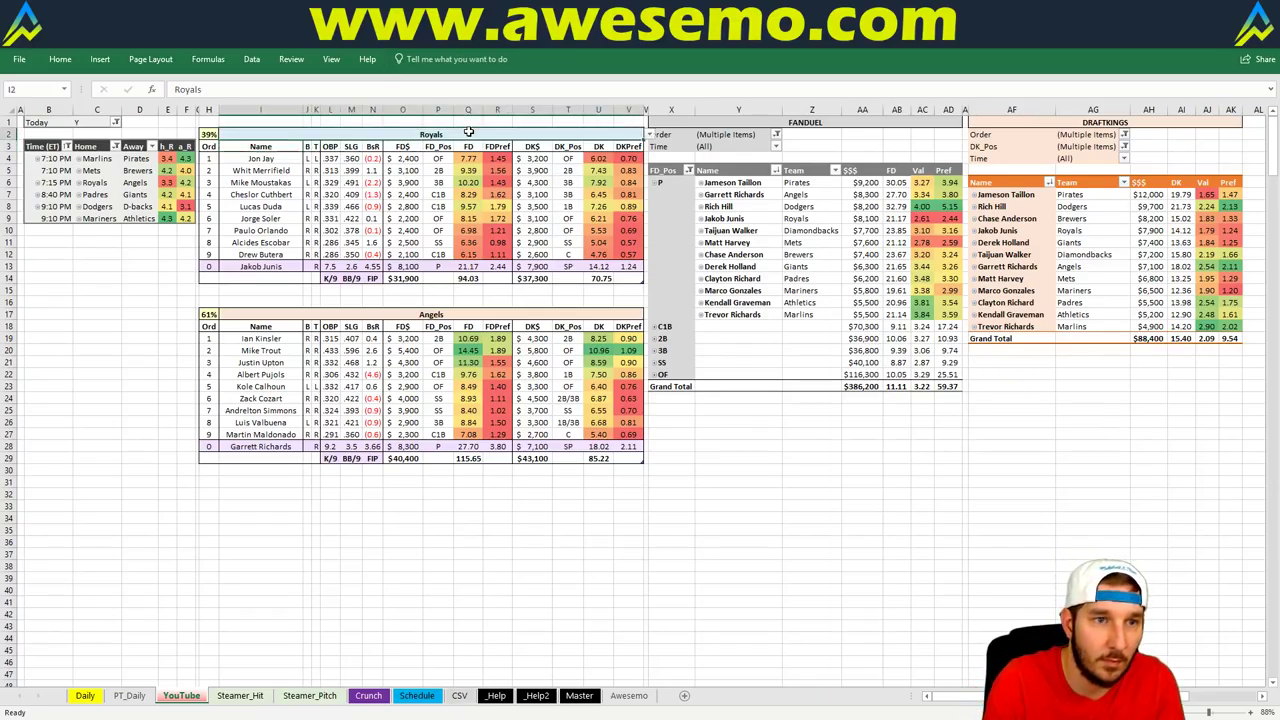
{"action": "type", "text": "Padres"}
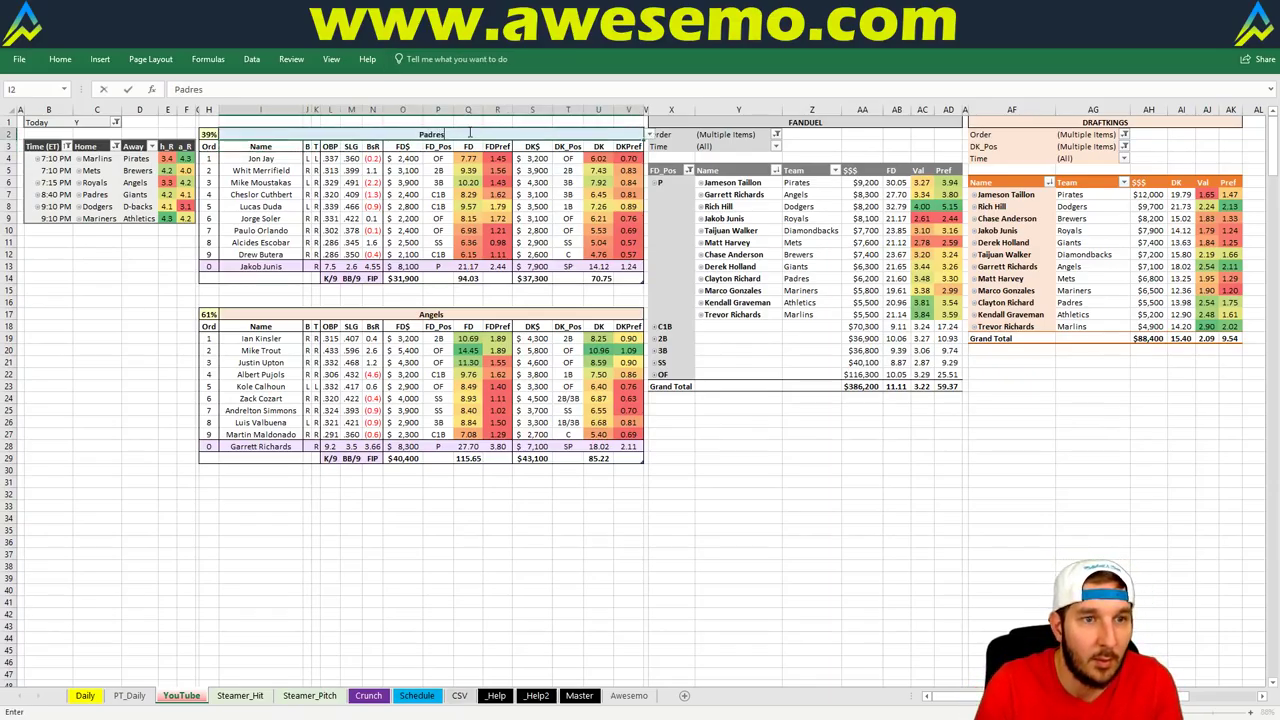
{"action": "key", "text": "Return"}
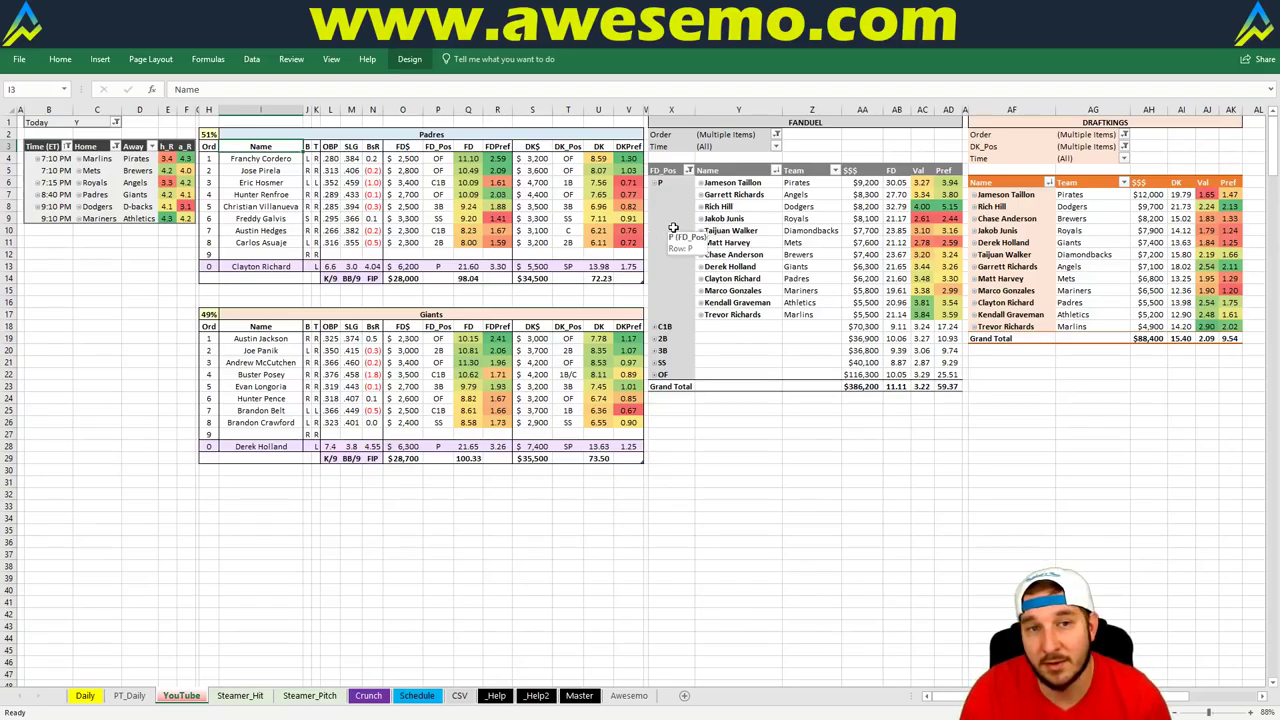
{"action": "left_click", "coordinate": [569, 231]}
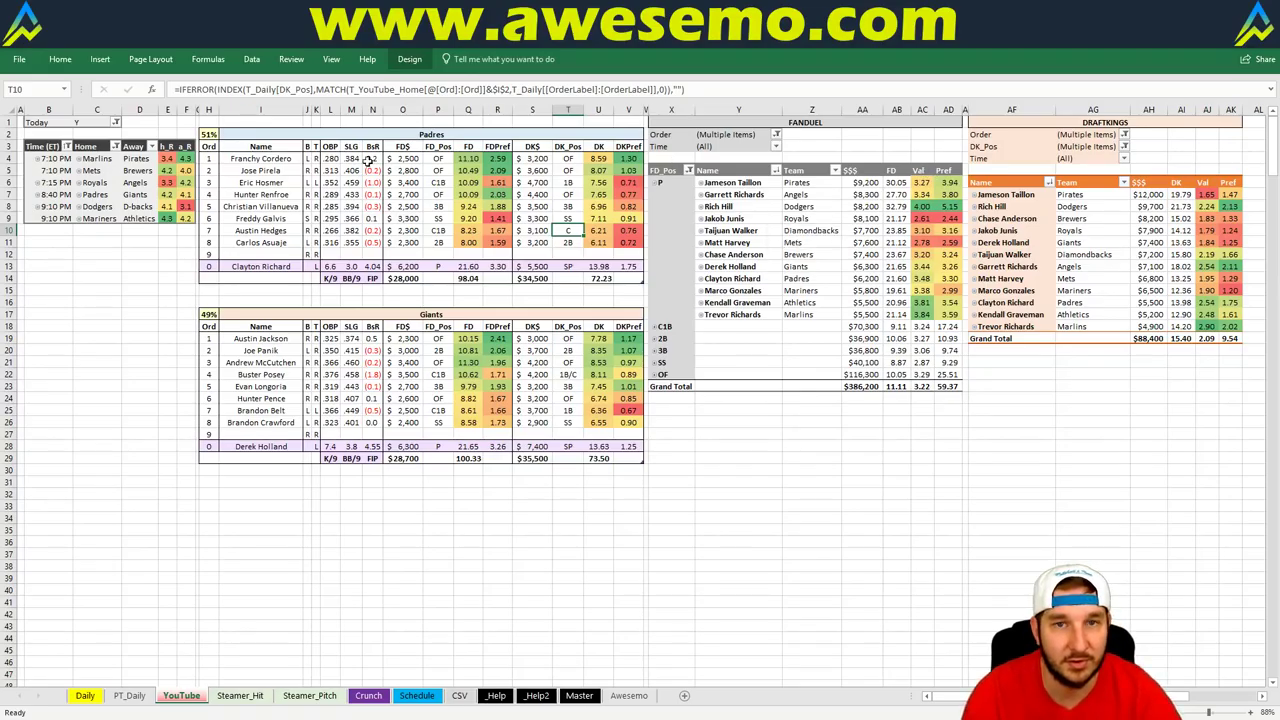
Step: Set the home team of the matchup tables to Dodgers to load the Dodgers matchup
{"action": "left_click", "coordinate": [305, 134]}
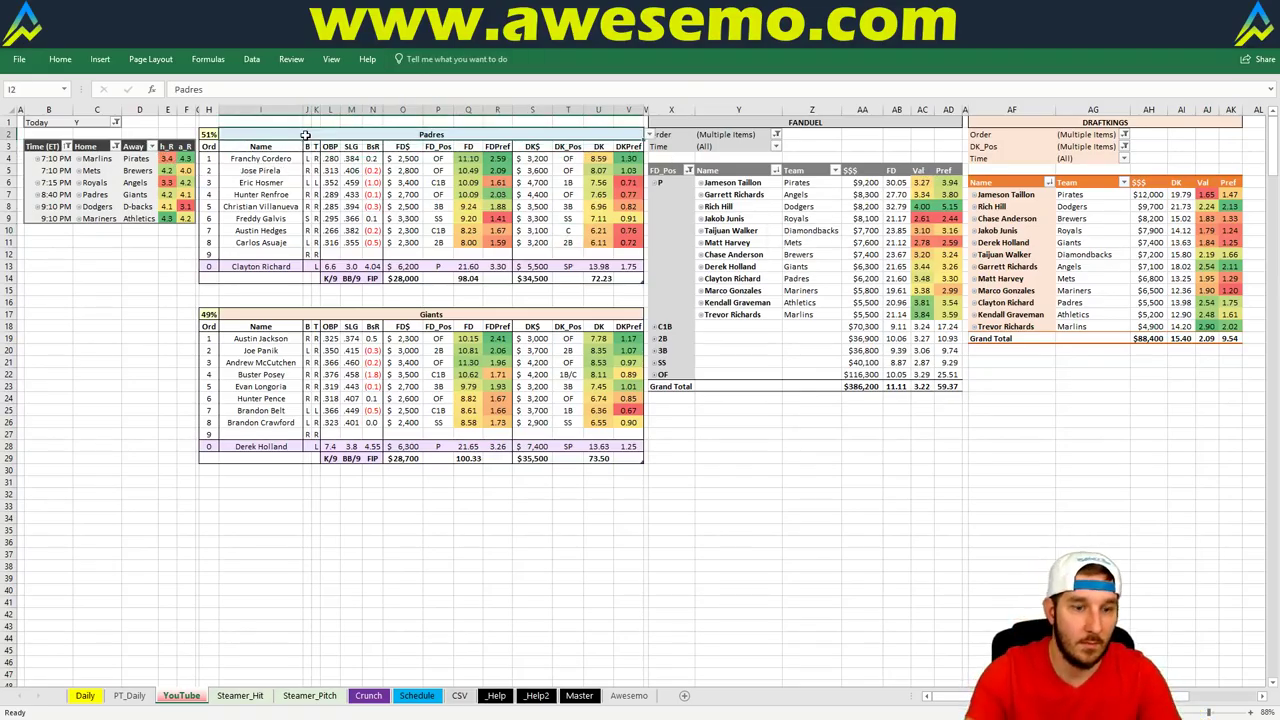
{"action": "type", "text": "Dodgers"}
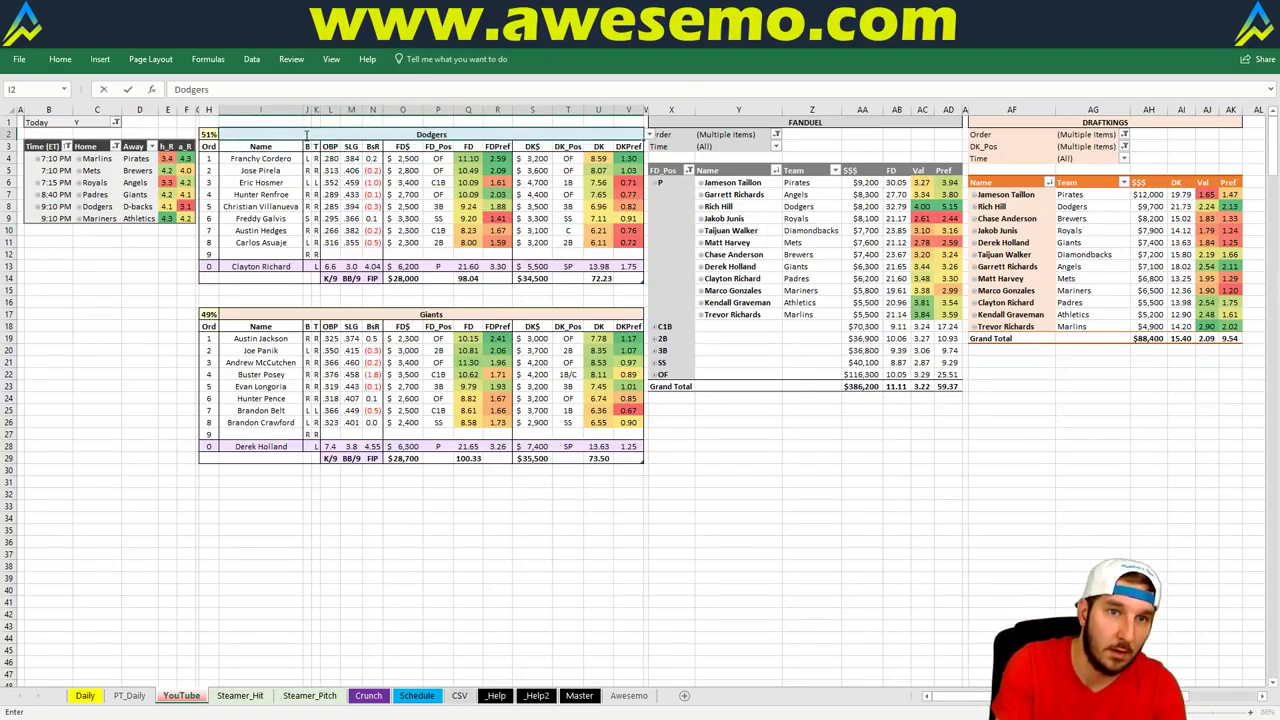
{"action": "key", "text": "Return"}
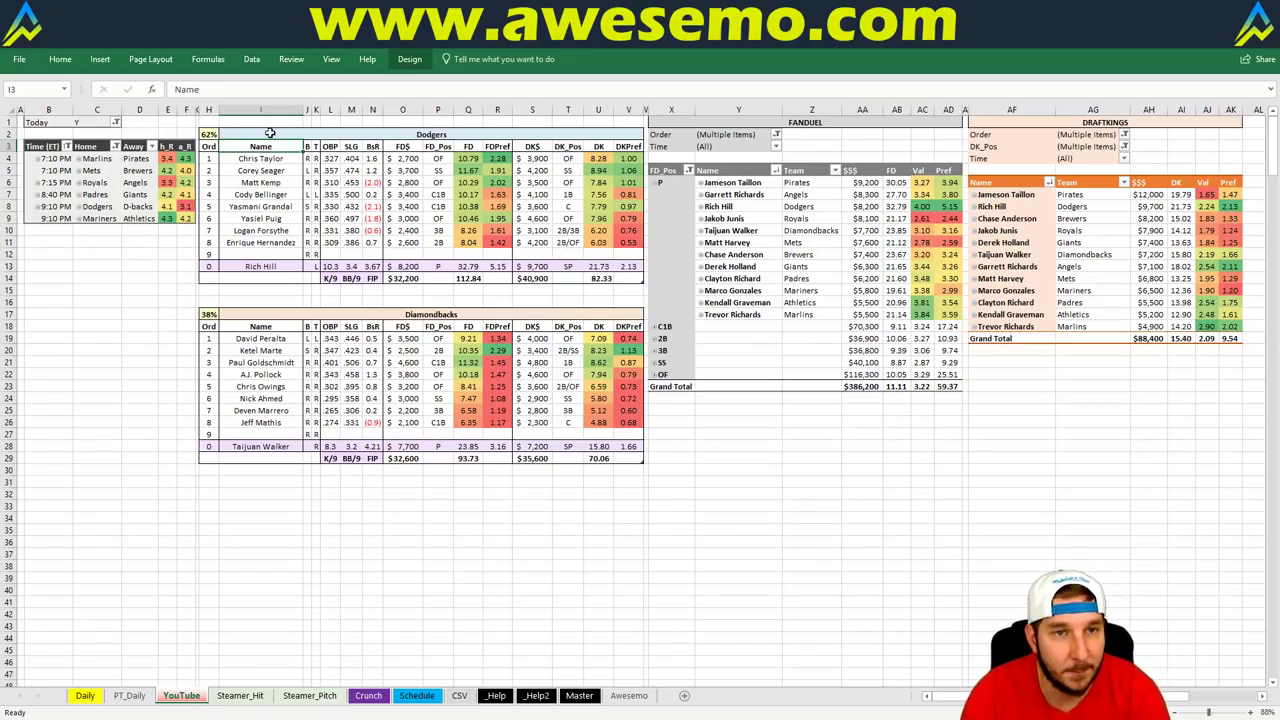
Step: Set the home team of the matchup tables to Mariners to load the Mariners matchup
{"action": "left_click", "coordinate": [458, 134]}
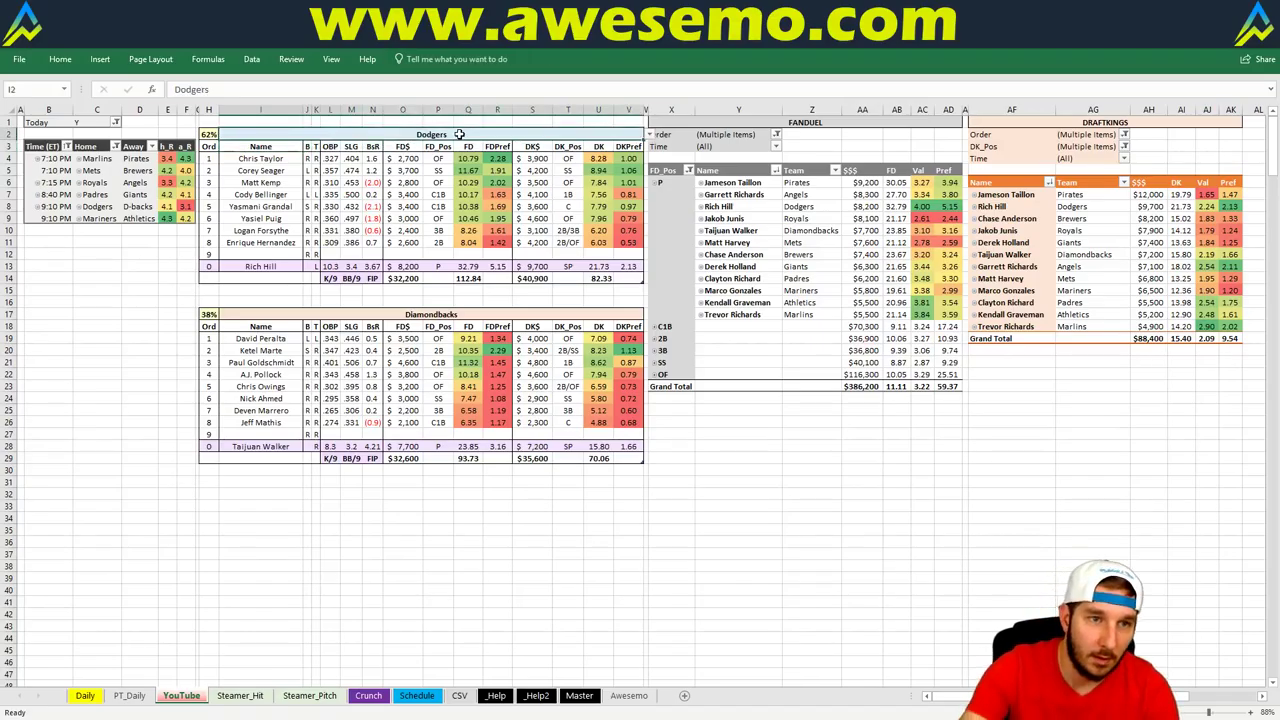
{"action": "type", "text": "Mariners"}
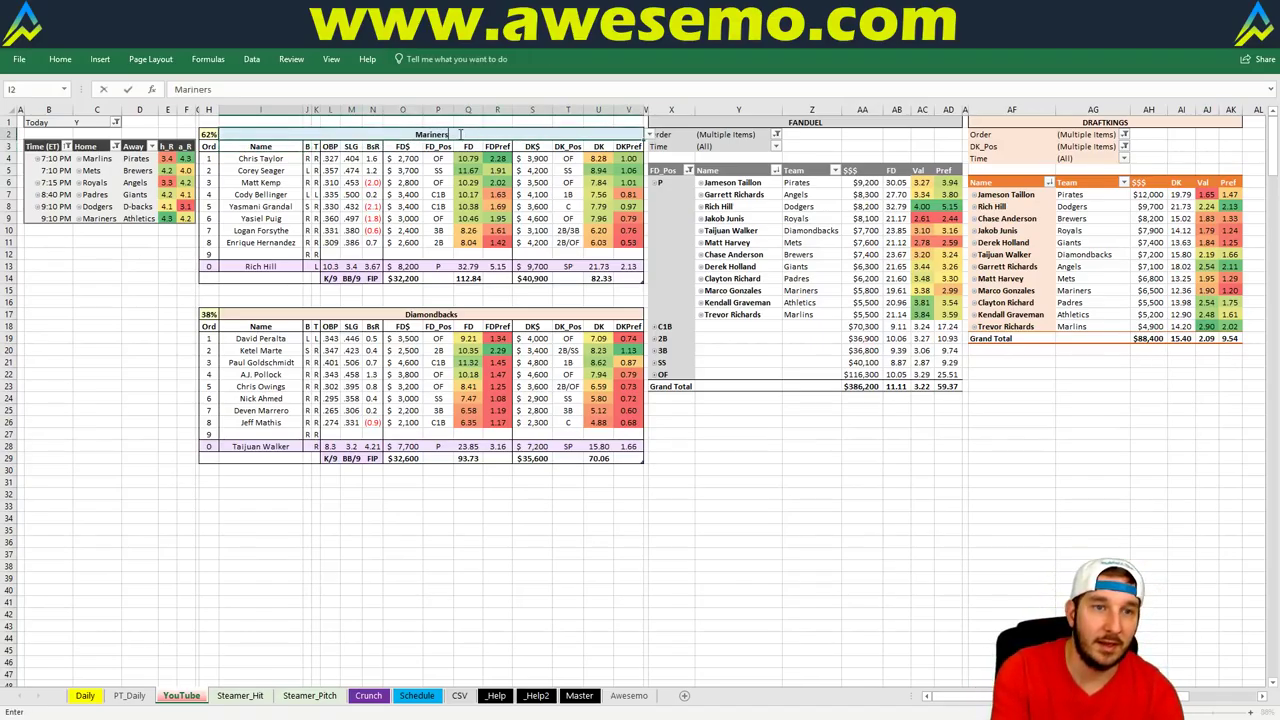
{"action": "key", "text": "Return"}
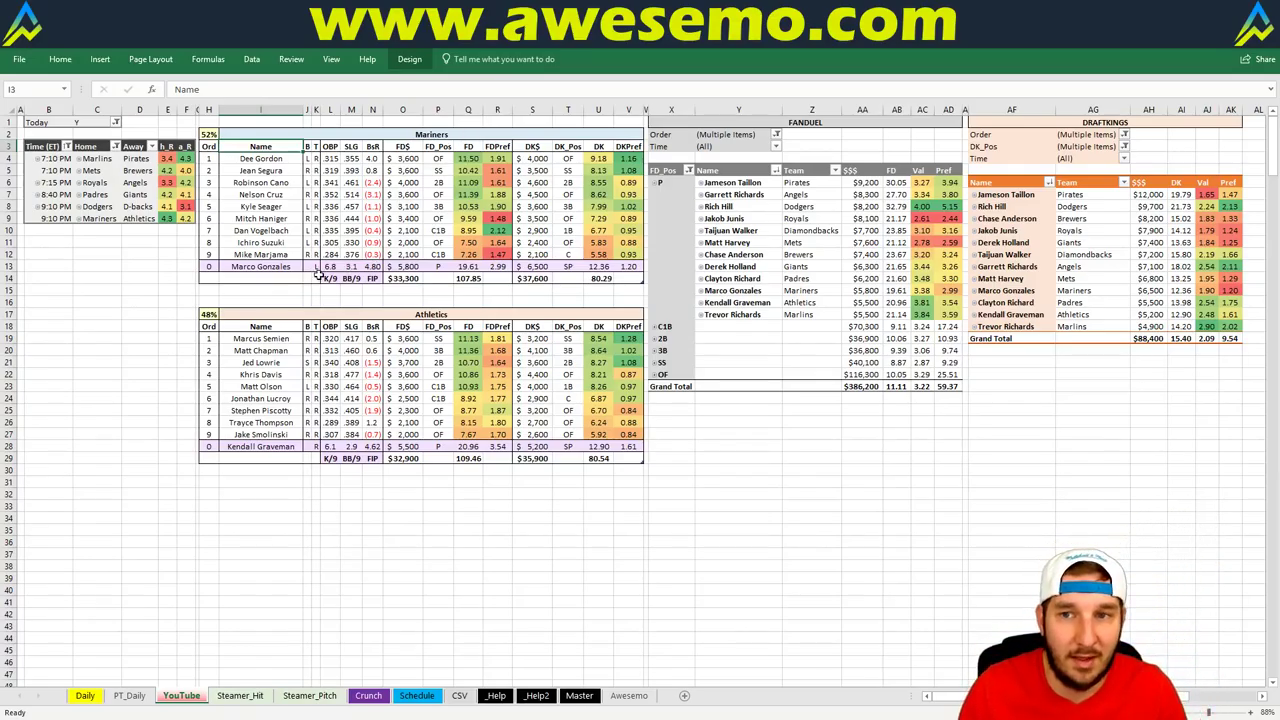
Step: On the PT_Daily sheet, copy the Name, Team and FD data for all players, excluding the header and grand total
{"action": "left_click", "coordinate": [140, 704]}
{"action": "left_click", "coordinate": [200, 237]}
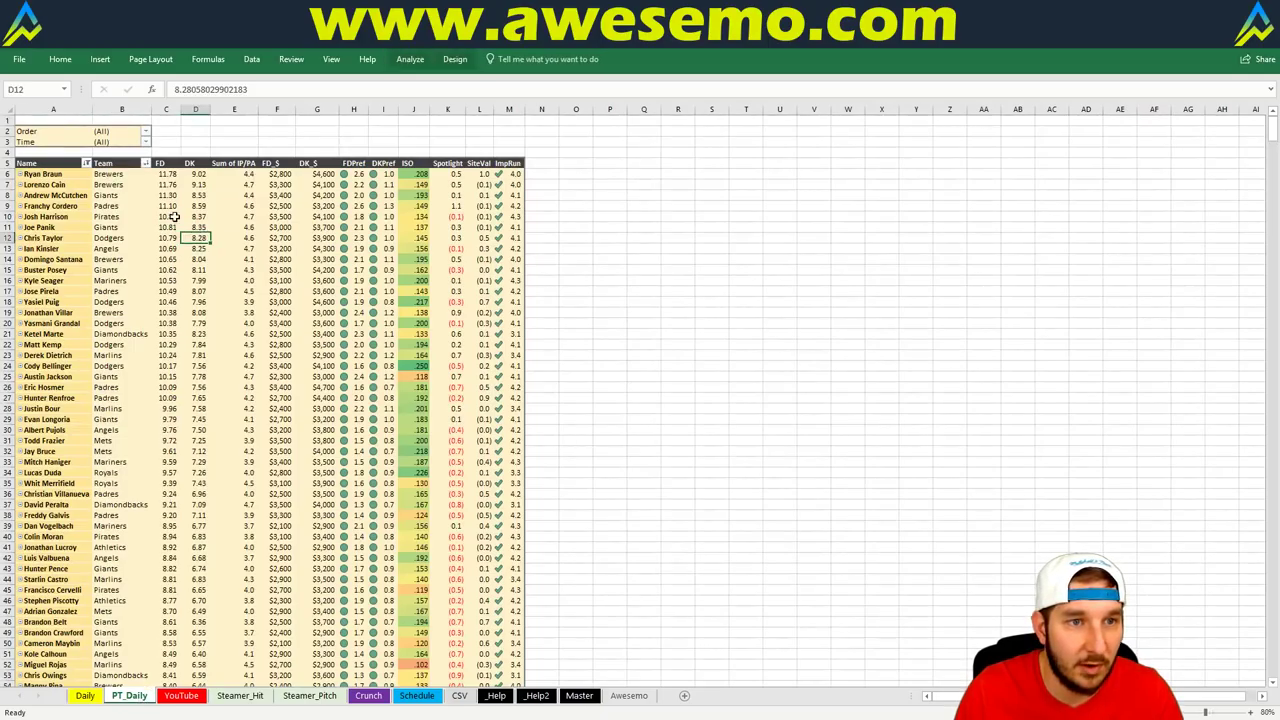
{"action": "left_click", "coordinate": [54, 168]}
{"action": "left_click_drag", "start_coordinate": [50, 175], "coordinate": [160, 678]}
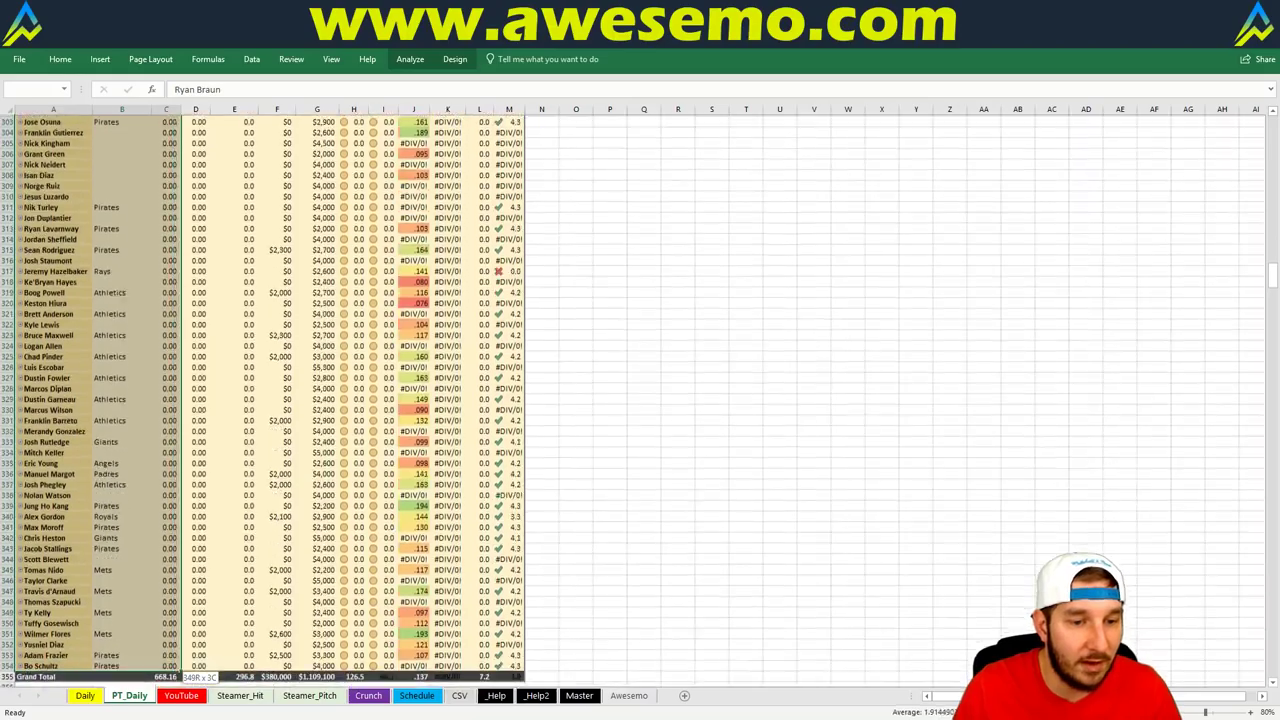
{"action": "scroll", "coordinate": [880, 255], "scroll_direction": "up", "scroll_amount": 10}
{"action": "key", "text": "ctrl+c"}
{"action": "scroll", "coordinate": [880, 255], "scroll_direction": "up", "scroll_amount": 20}
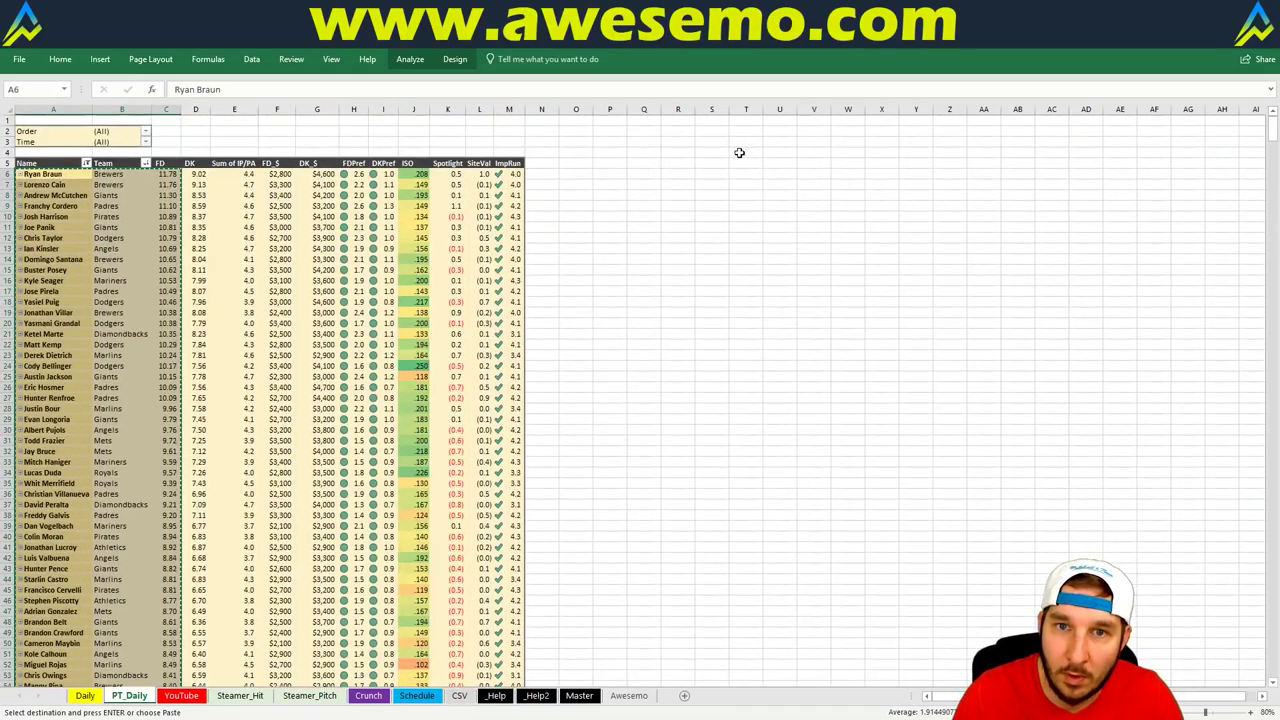
Step: Paste the copied player data as values starting at cell Q1 and delete the team column from the pasted copy
{"action": "left_click", "coordinate": [645, 121]}
{"action": "right_click", "coordinate": [645, 121]}
{"action": "left_click", "coordinate": [701, 173]}
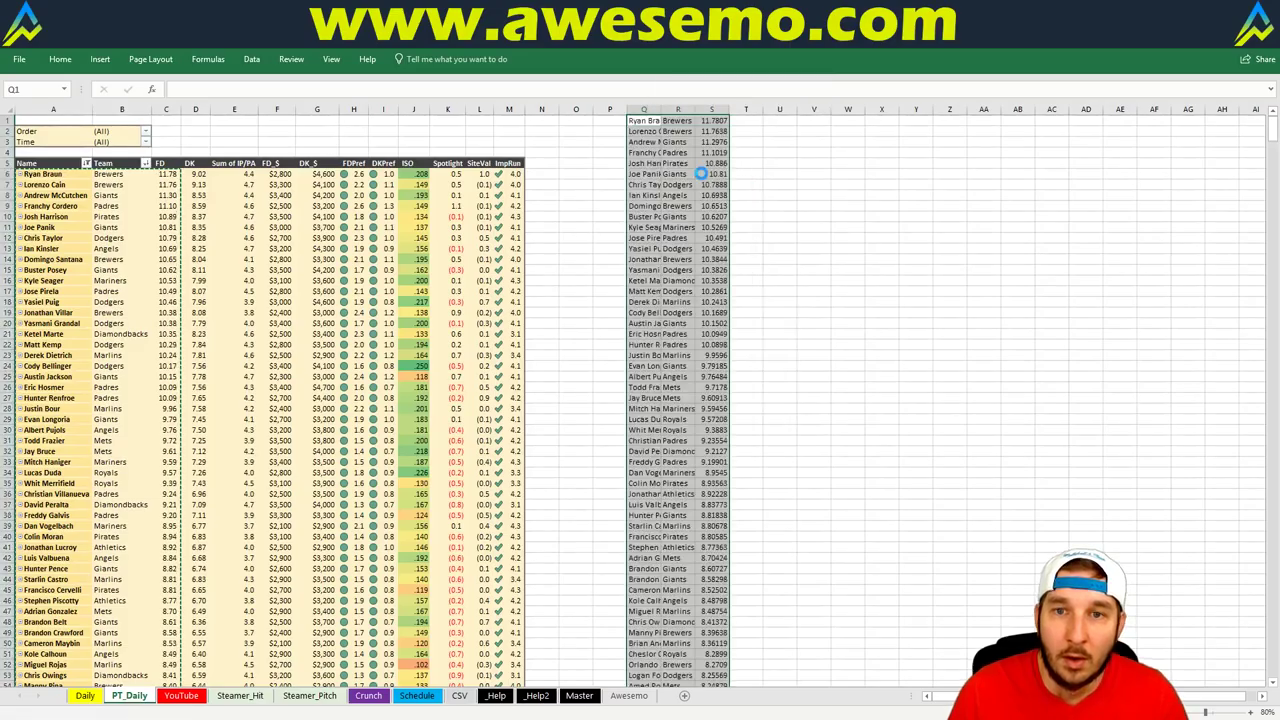
{"action": "left_click", "coordinate": [678, 108]}
{"action": "right_click", "coordinate": [678, 108]}
{"action": "left_click", "coordinate": [712, 232]}
Step: Copy the pasted player names and FD projections, switch to FantasyCruncher in the browser, and upload them as FanDuel MLB player projections
{"action": "left_click_drag", "start_coordinate": [645, 121], "coordinate": [690, 677]}
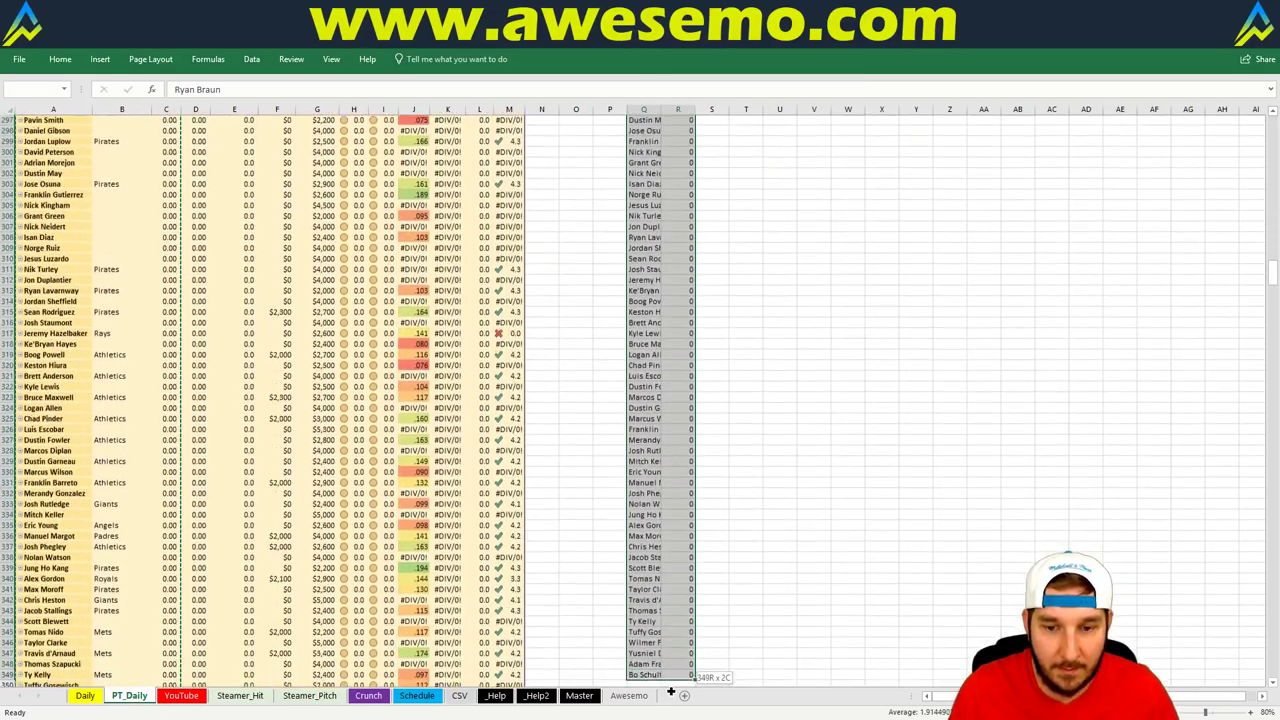
{"action": "key", "text": "ctrl+c"}
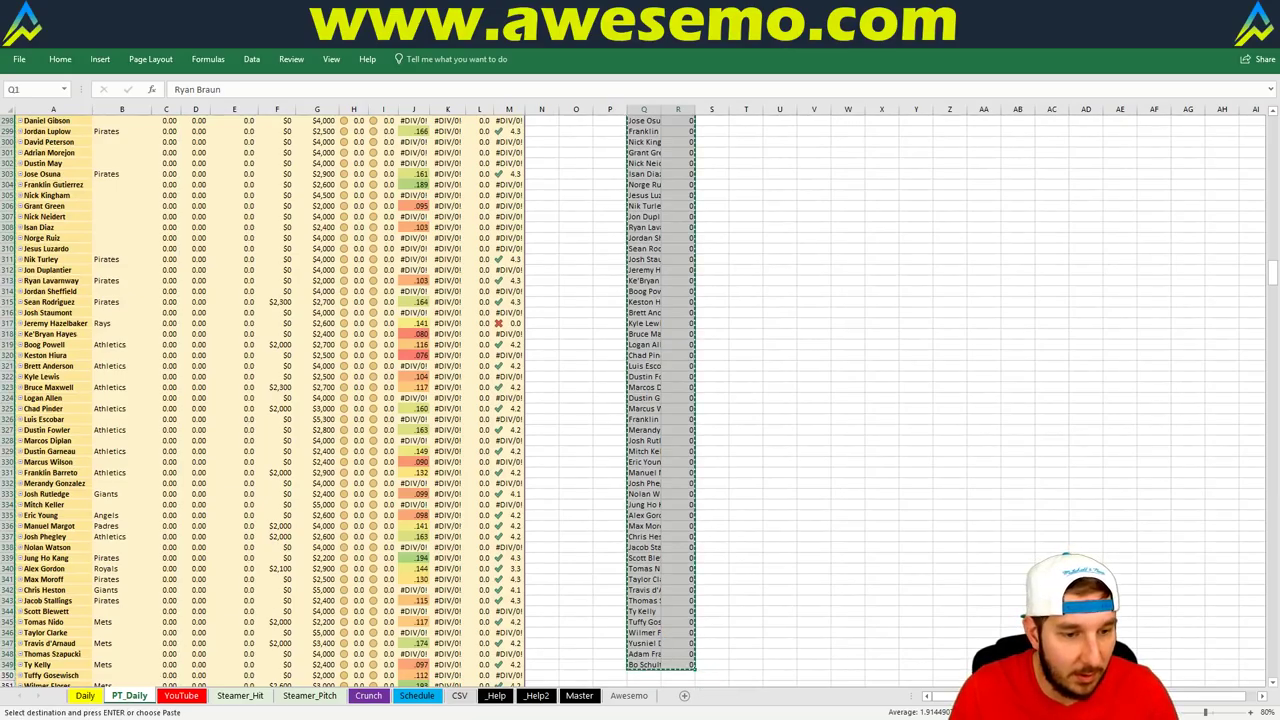
{"action": "key", "text": "alt+Tab"}
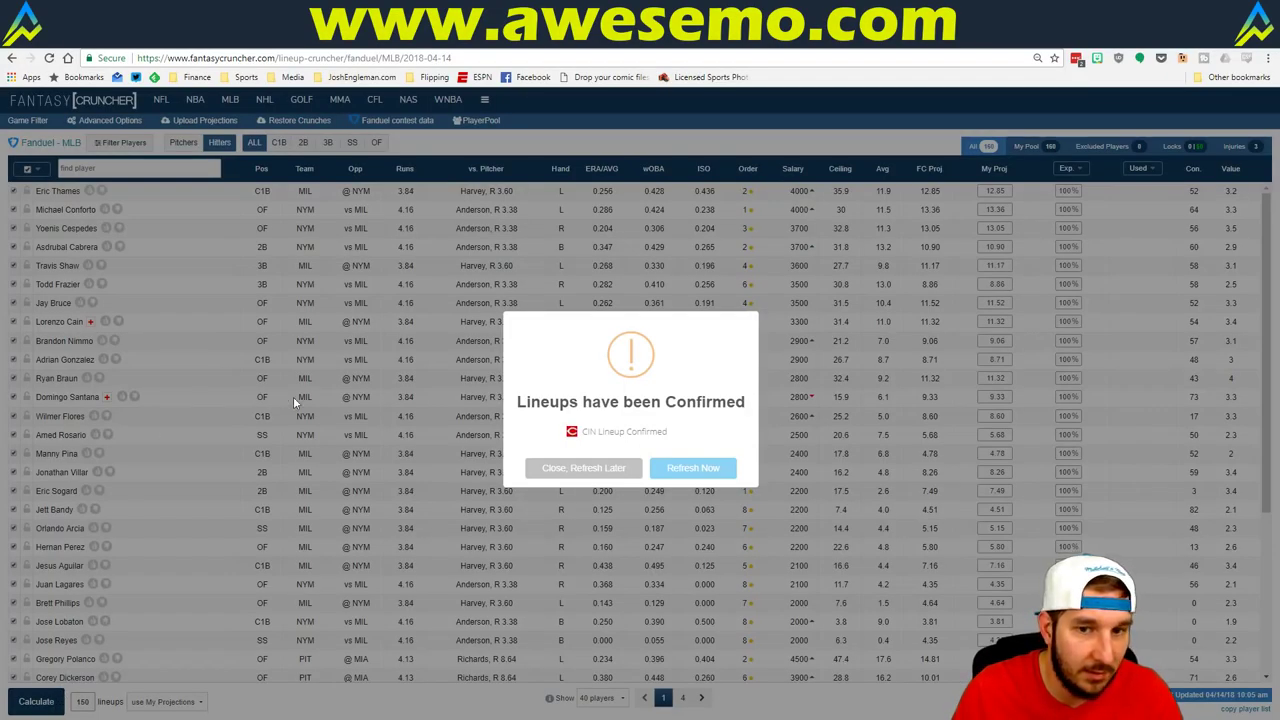
{"action": "left_click", "coordinate": [588, 469]}
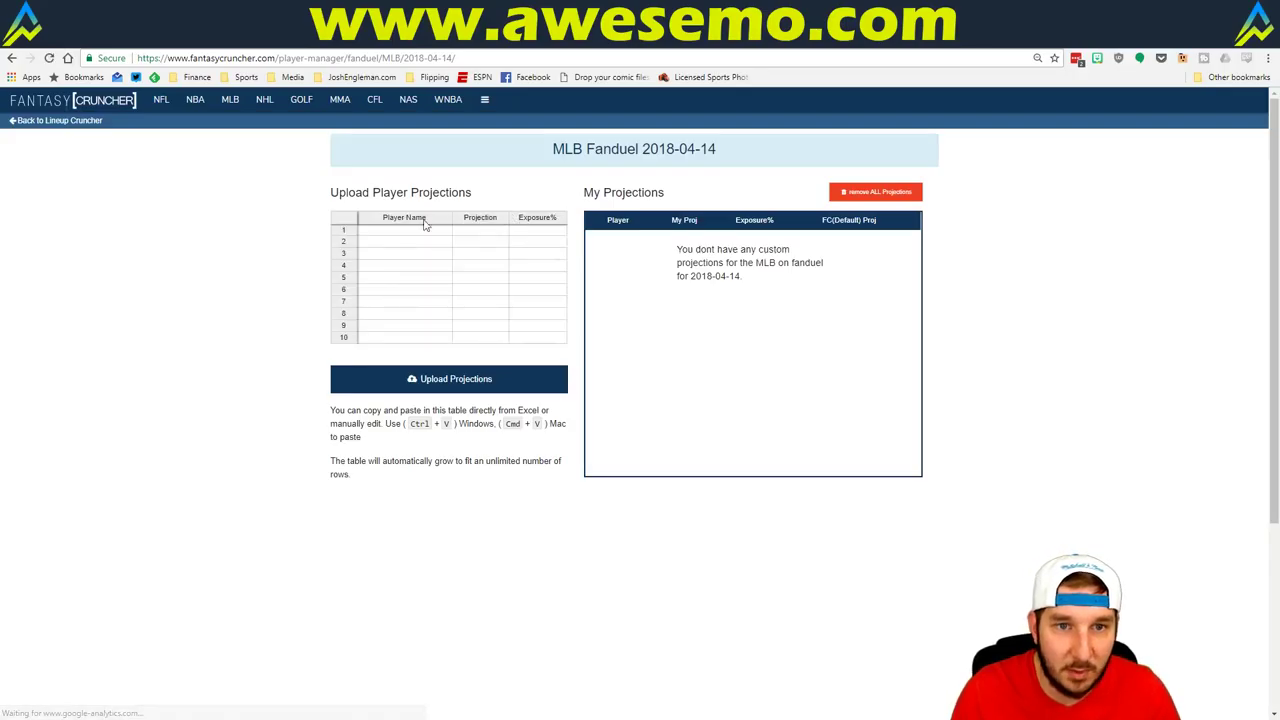
{"action": "left_click", "coordinate": [402, 233]}
{"action": "key", "text": "ctrl+v"}
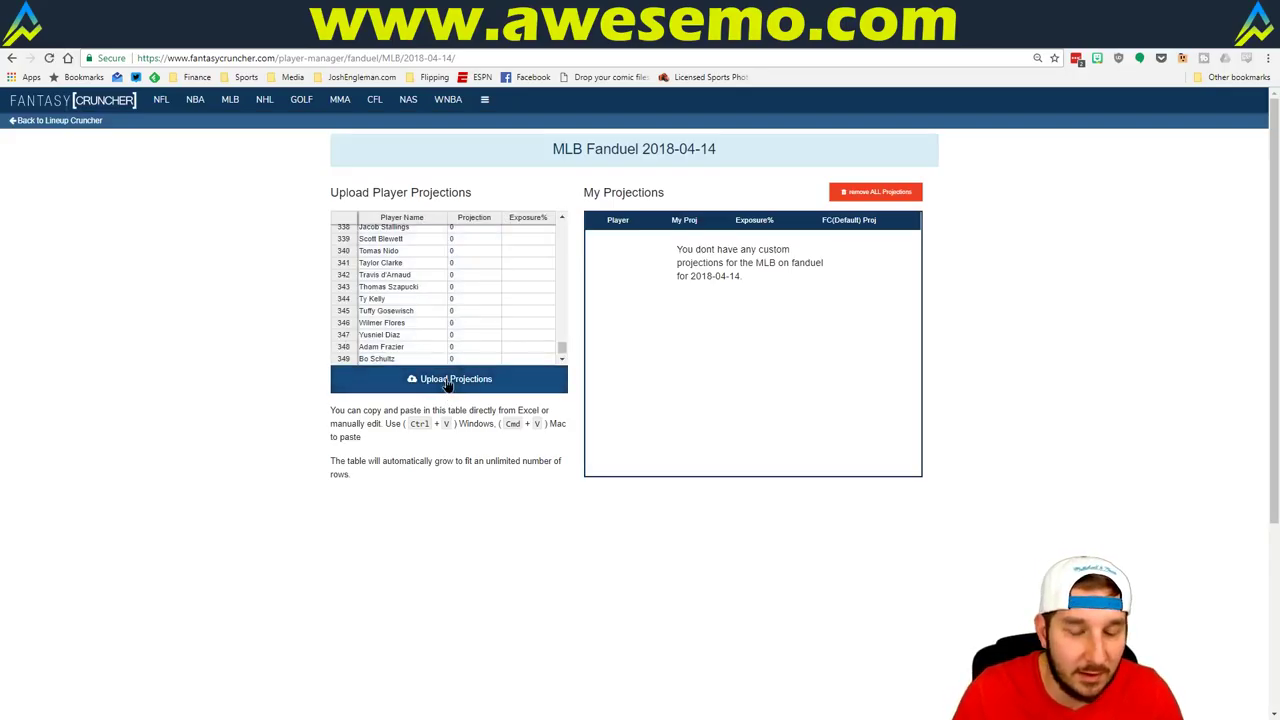
{"action": "left_click", "coordinate": [448, 384]}
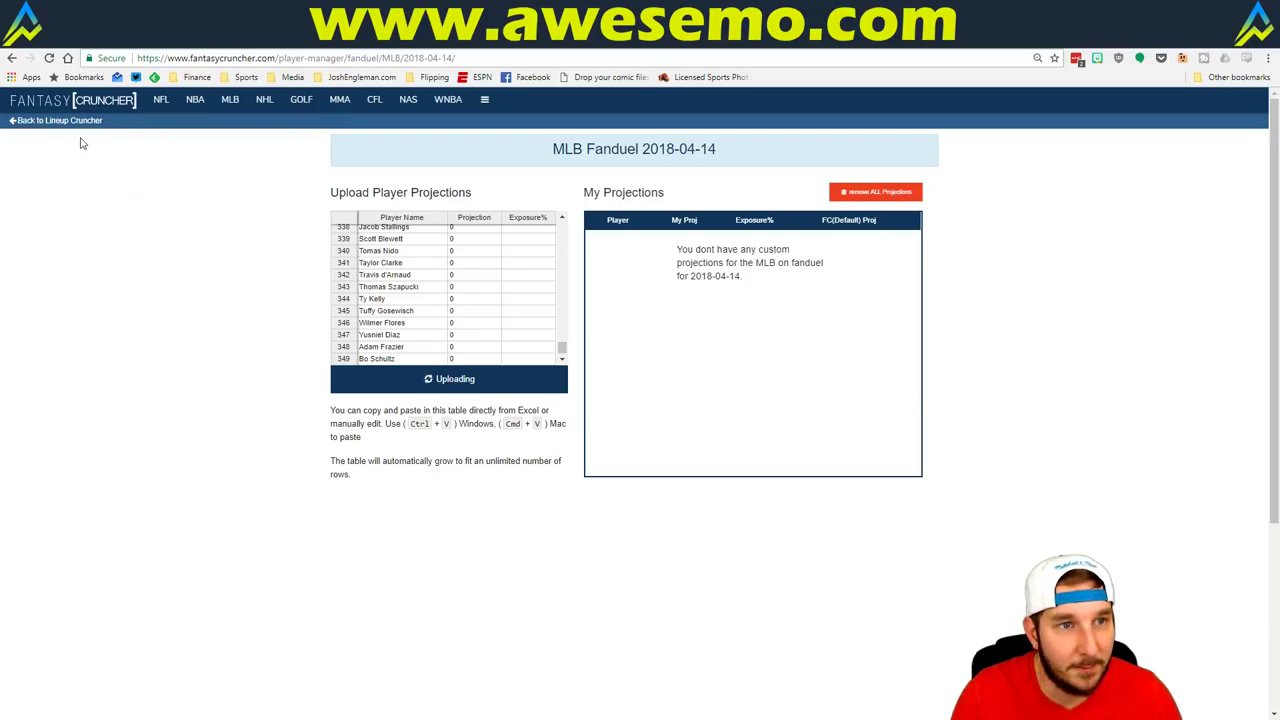
Step: Return to the Lineup Cruncher and turn on 15% randomness in the advanced options
{"action": "left_click", "coordinate": [26, 122]}
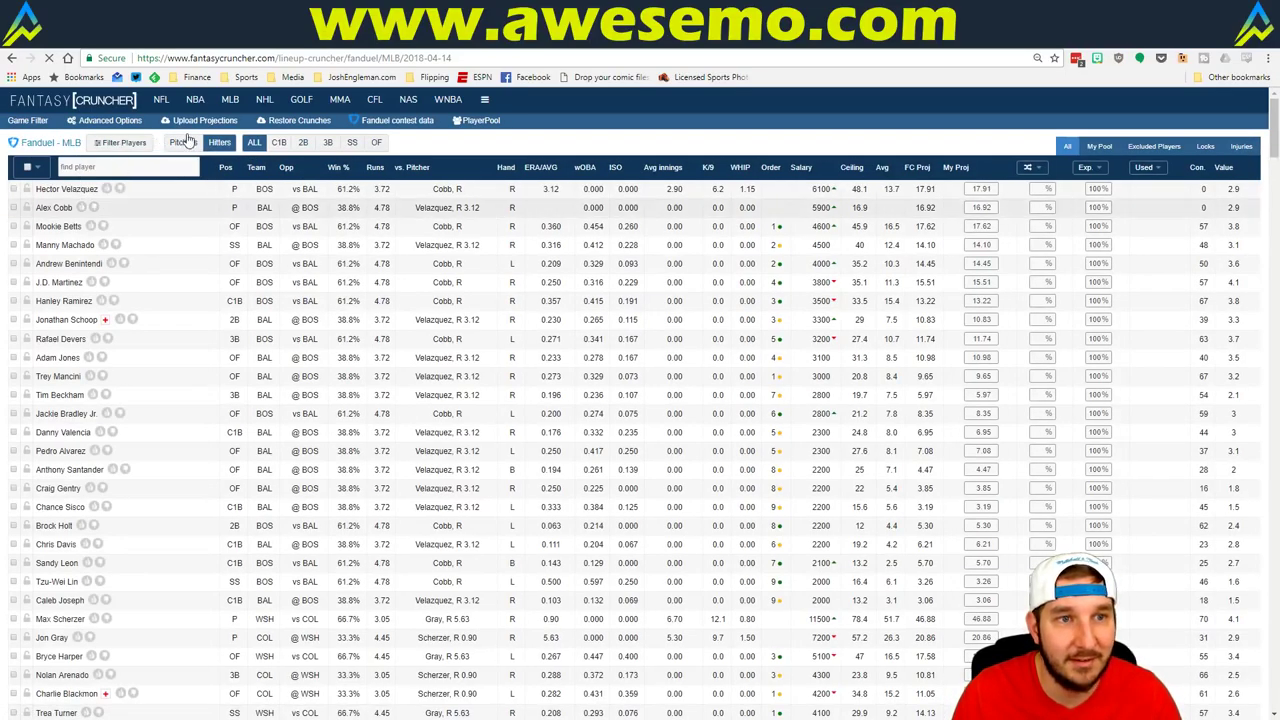
{"action": "left_click", "coordinate": [187, 142]}
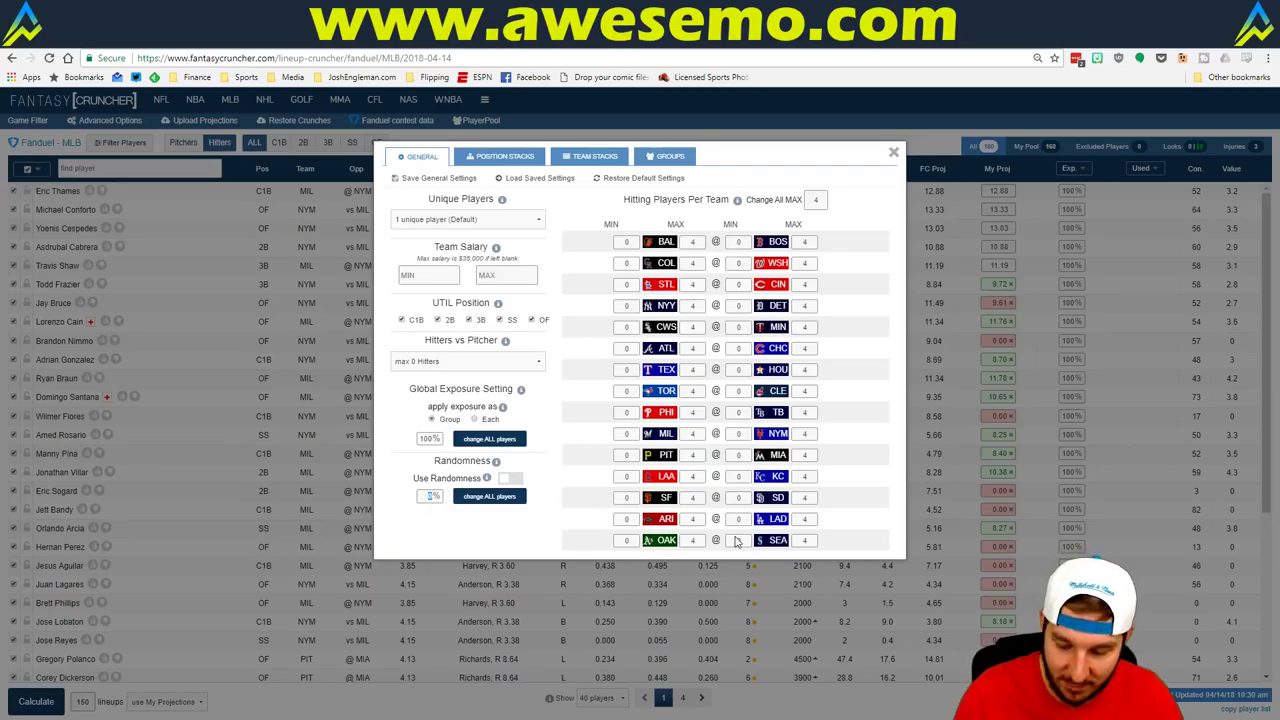
{"action": "left_click", "coordinate": [510, 478]}
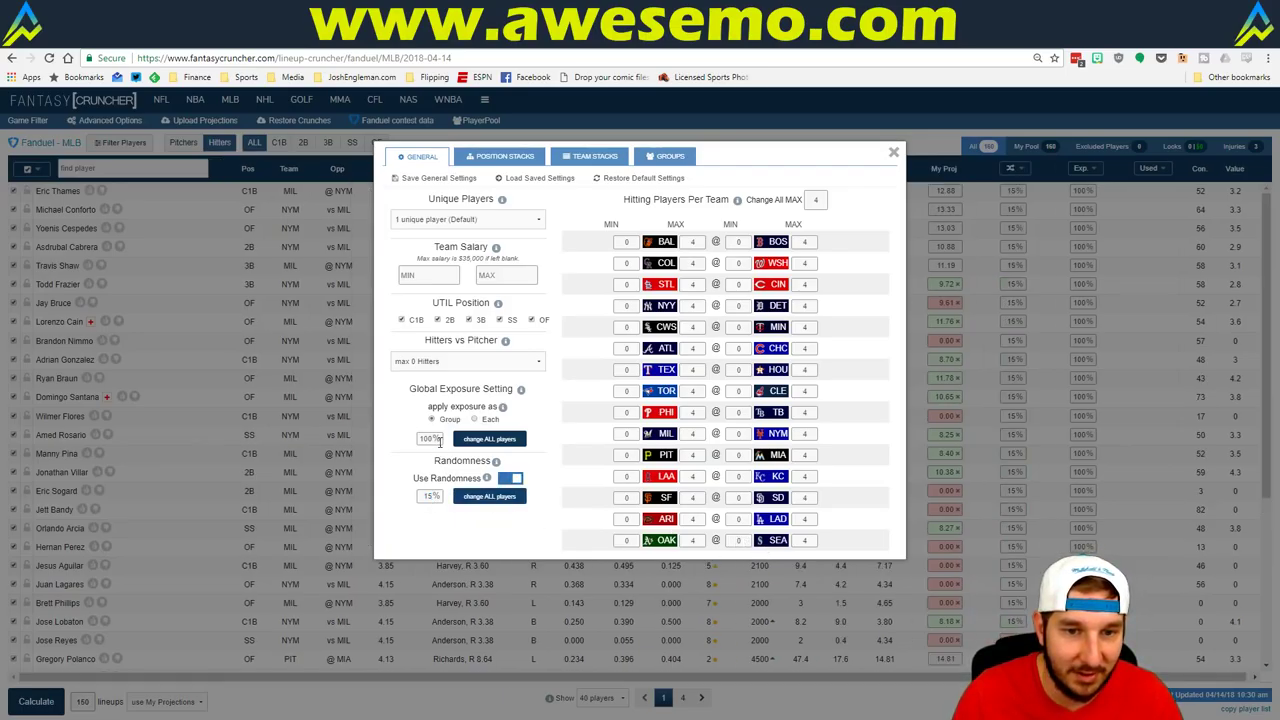
Step: Set the global exposure to 80%, applied as Each, for all players
{"action": "triple_click", "coordinate": [436, 438]}
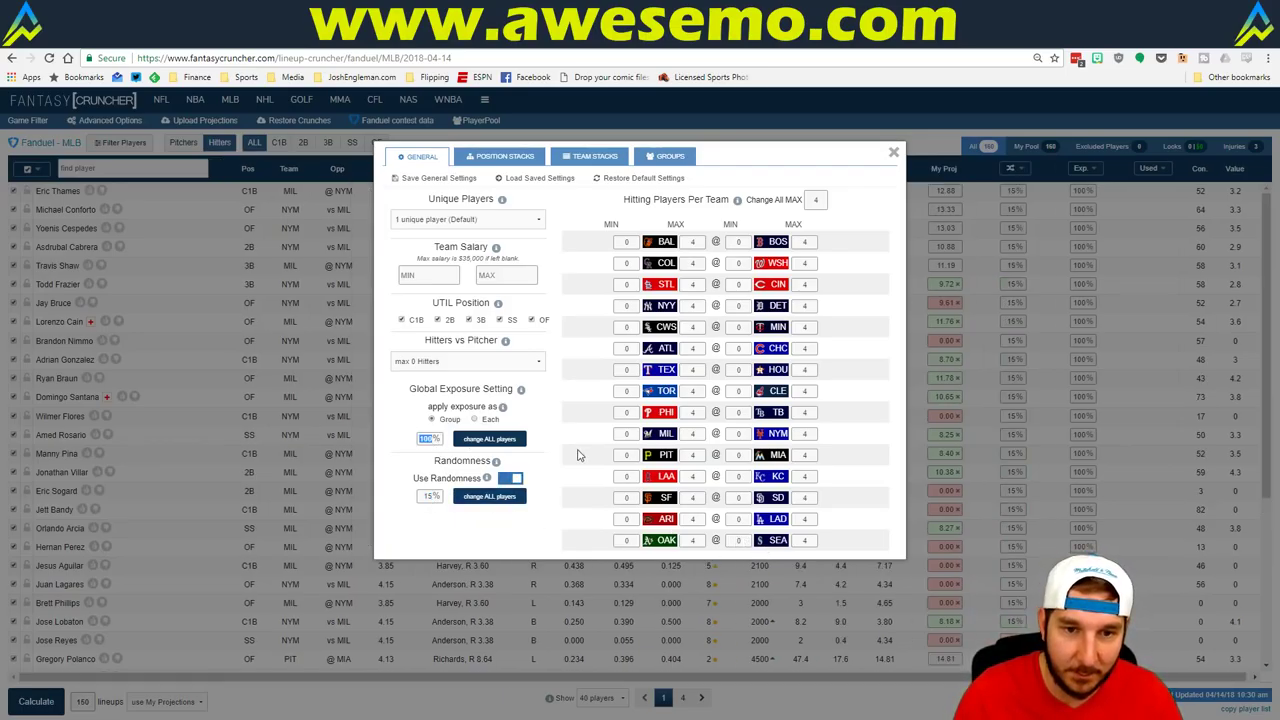
{"action": "type", "text": "80"}
{"action": "left_click", "coordinate": [489, 438]}
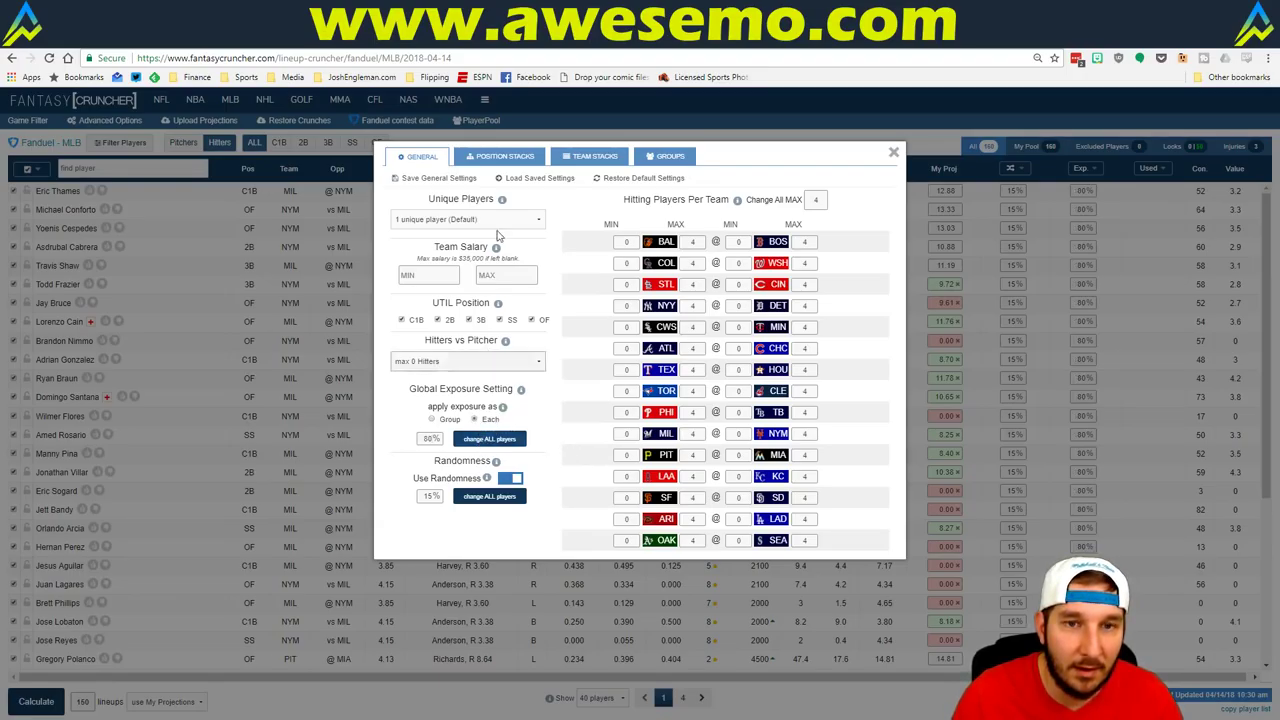
Step: Add two team stacks, the first with a stack size of 4 players and the second with 3 players
{"action": "left_click", "coordinate": [598, 158]}
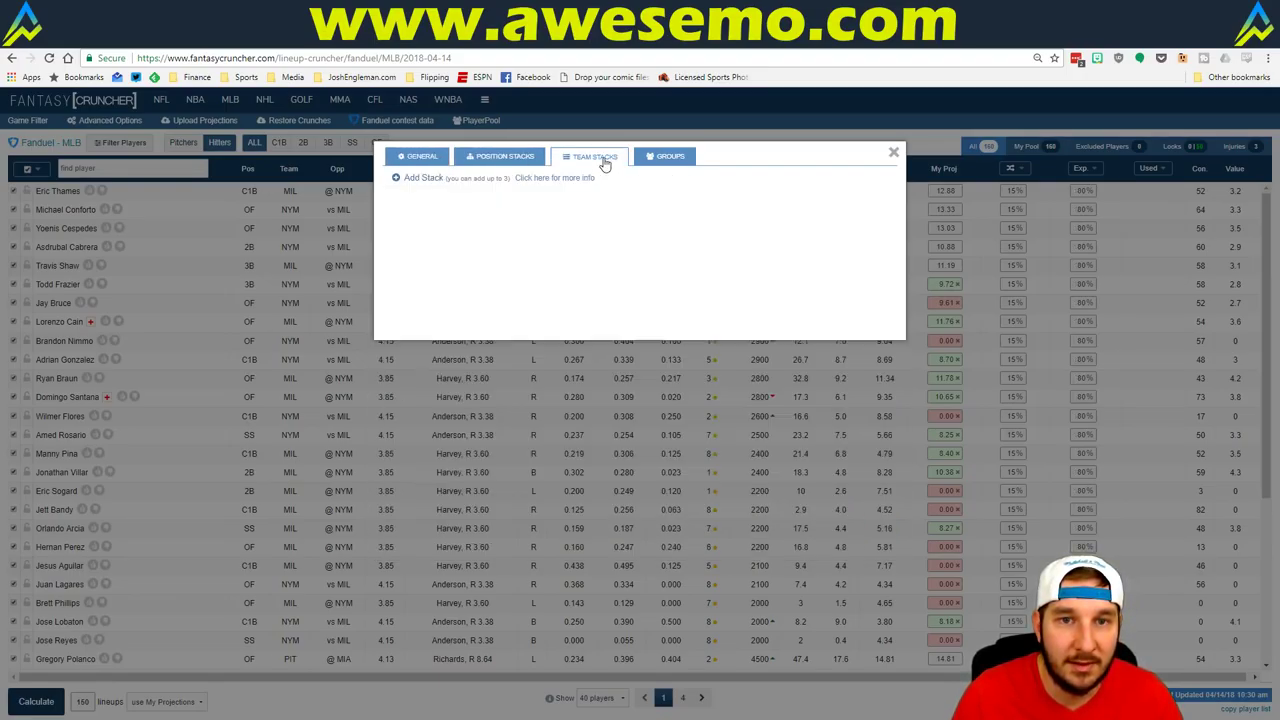
{"action": "left_click", "coordinate": [423, 178]}
{"action": "left_click", "coordinate": [485, 221]}
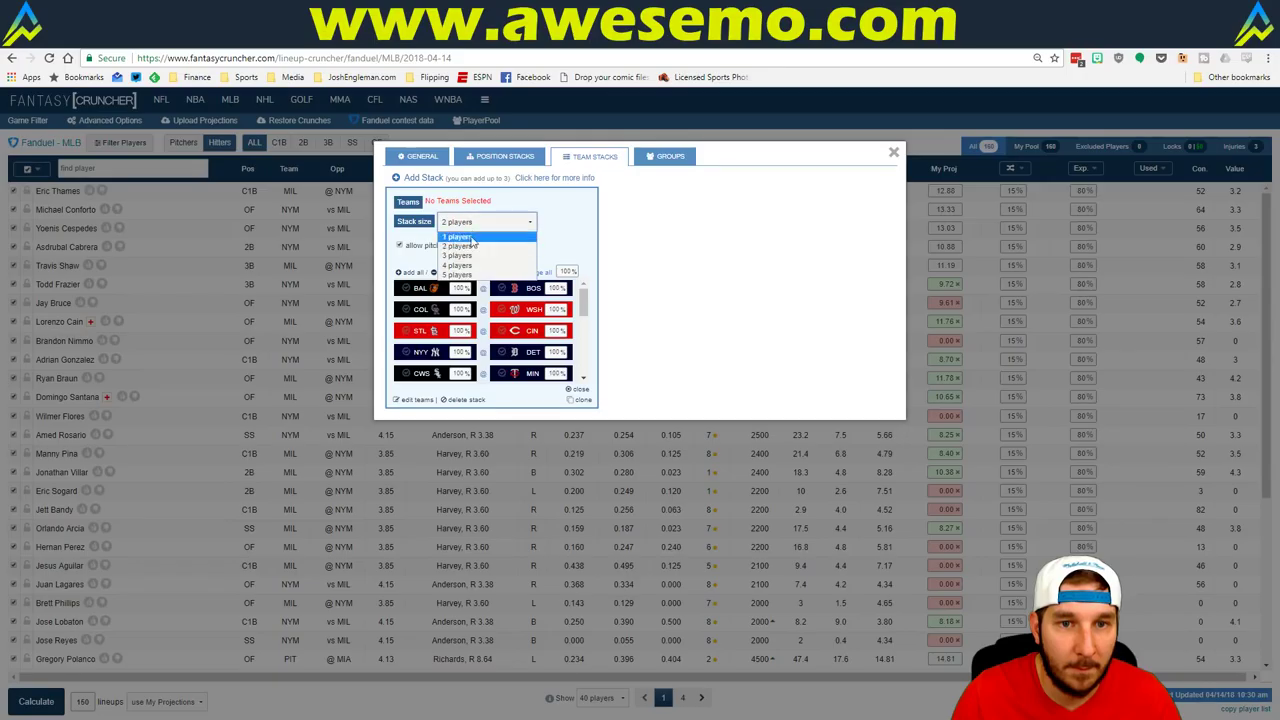
{"action": "left_click", "coordinate": [470, 250]}
{"action": "left_click", "coordinate": [423, 178]}
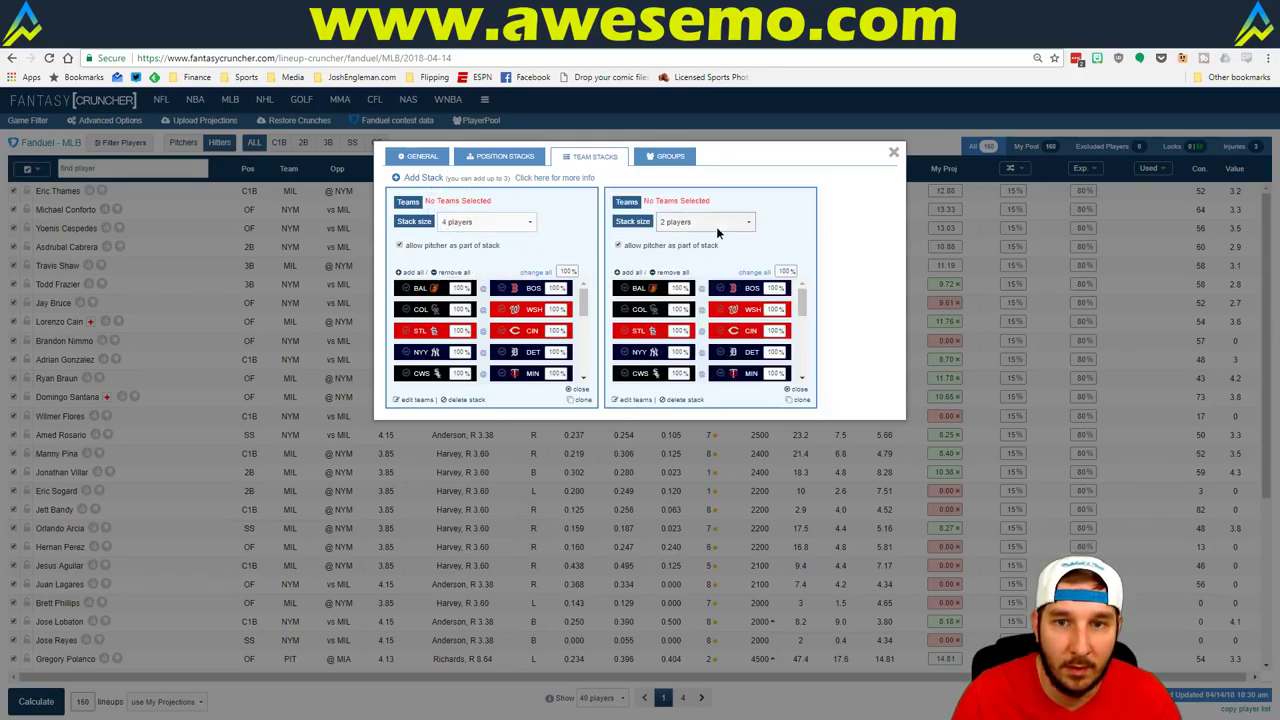
{"action": "left_click", "coordinate": [716, 226]}
{"action": "left_click", "coordinate": [700, 244]}
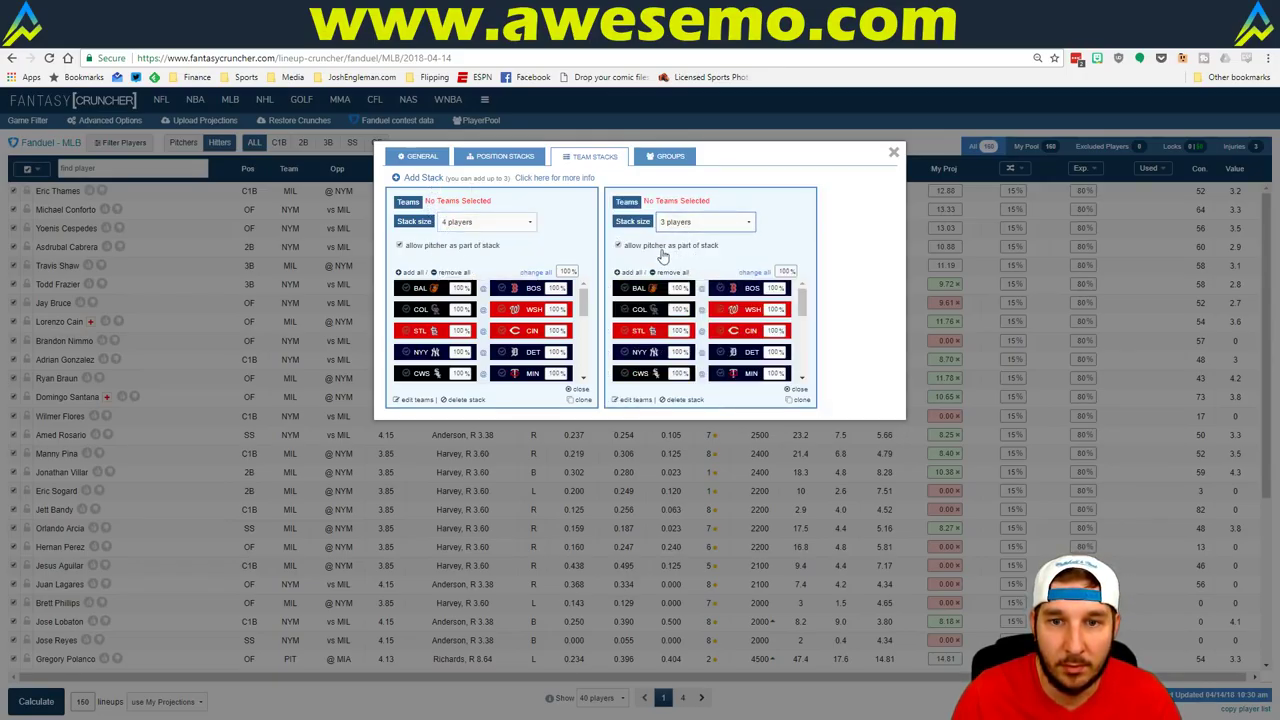
Step: Add all teams to both the 4-player and the 3-player stack, and close the advanced options
{"action": "left_click", "coordinate": [632, 272]}
{"action": "left_click", "coordinate": [411, 286]}
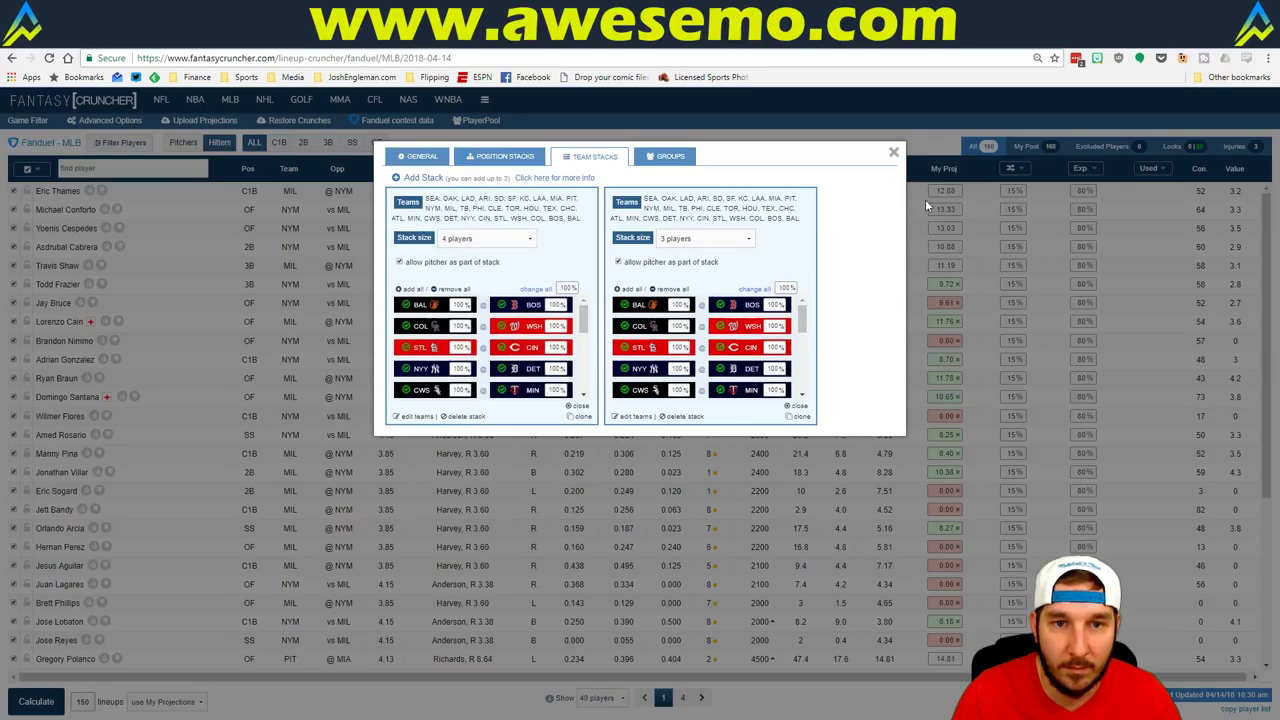
{"action": "left_click", "coordinate": [896, 154]}
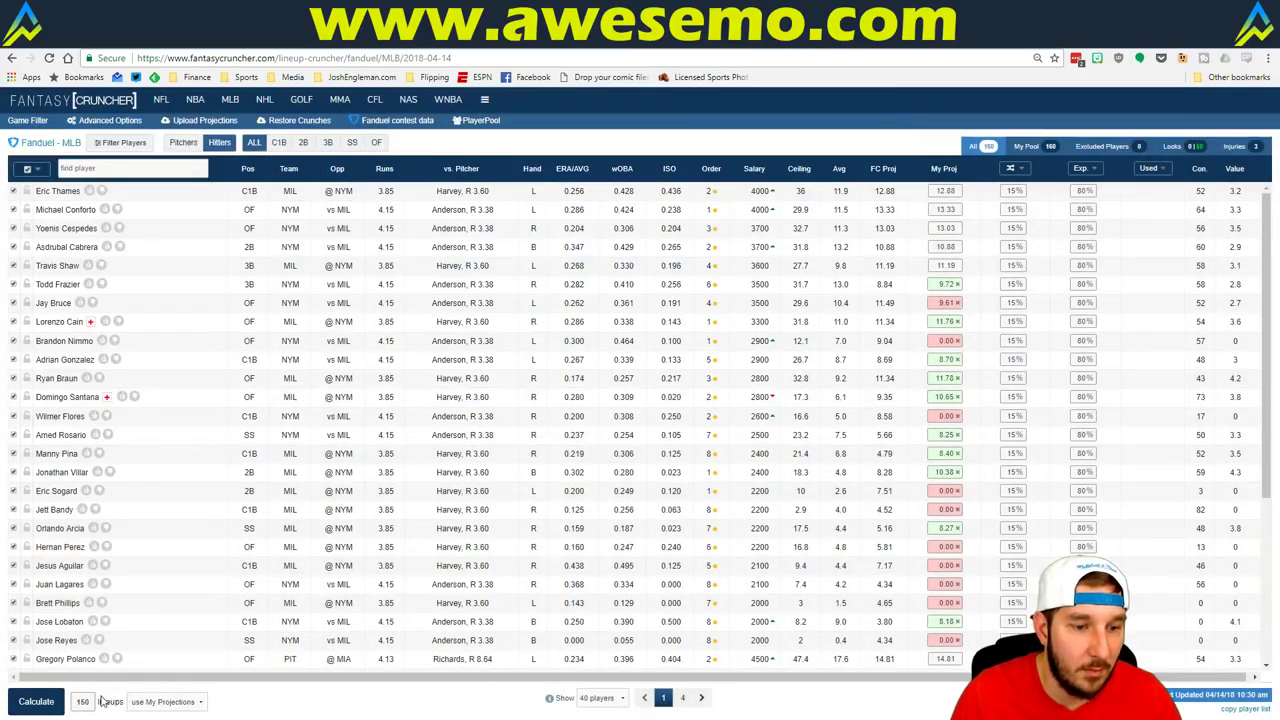
Step: Set the number of lineups to 50 and calculate them using My Projections
{"action": "double_click", "coordinate": [90, 701]}
{"action": "type", "text": "5"}
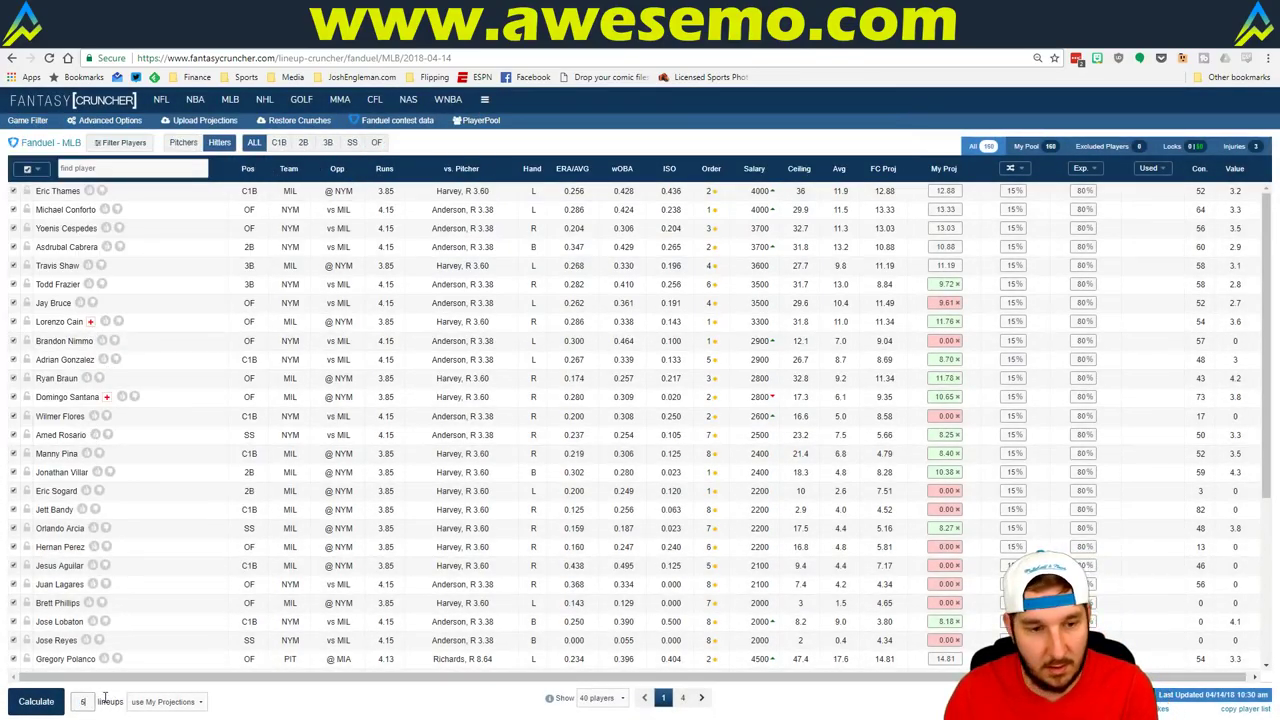
{"action": "type", "text": "0"}
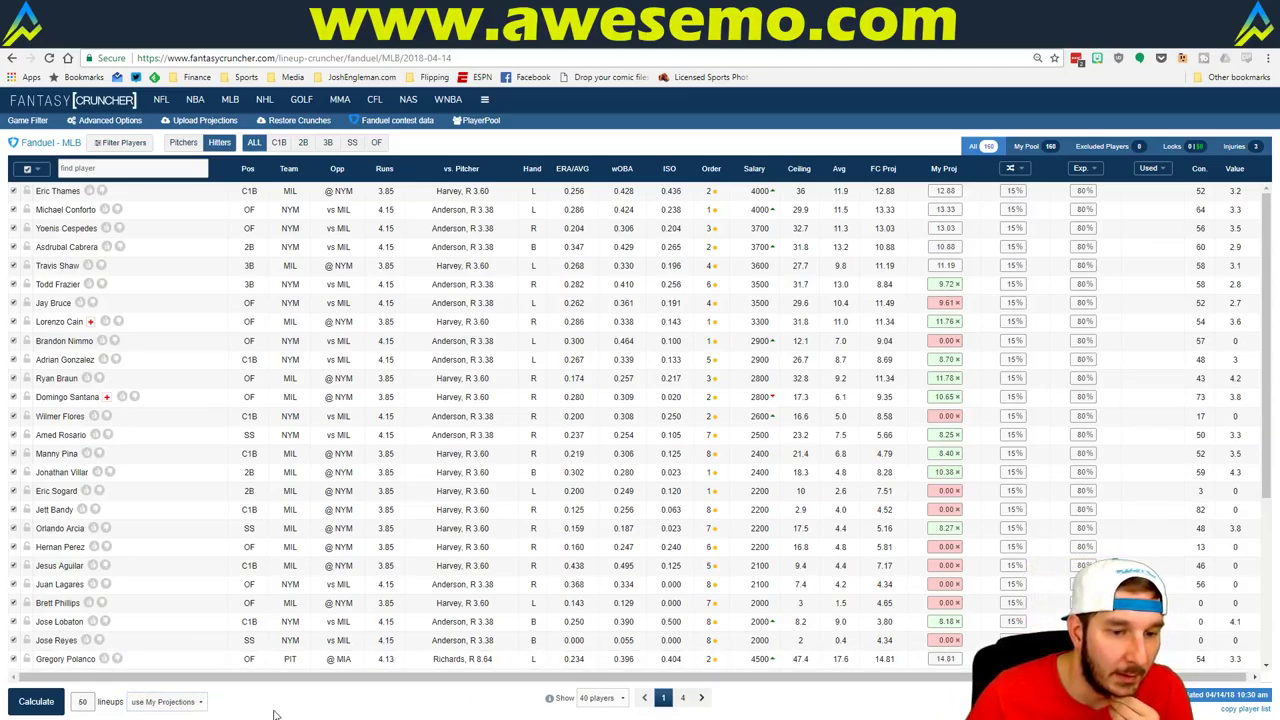
{"action": "left_click", "coordinate": [40, 705]}
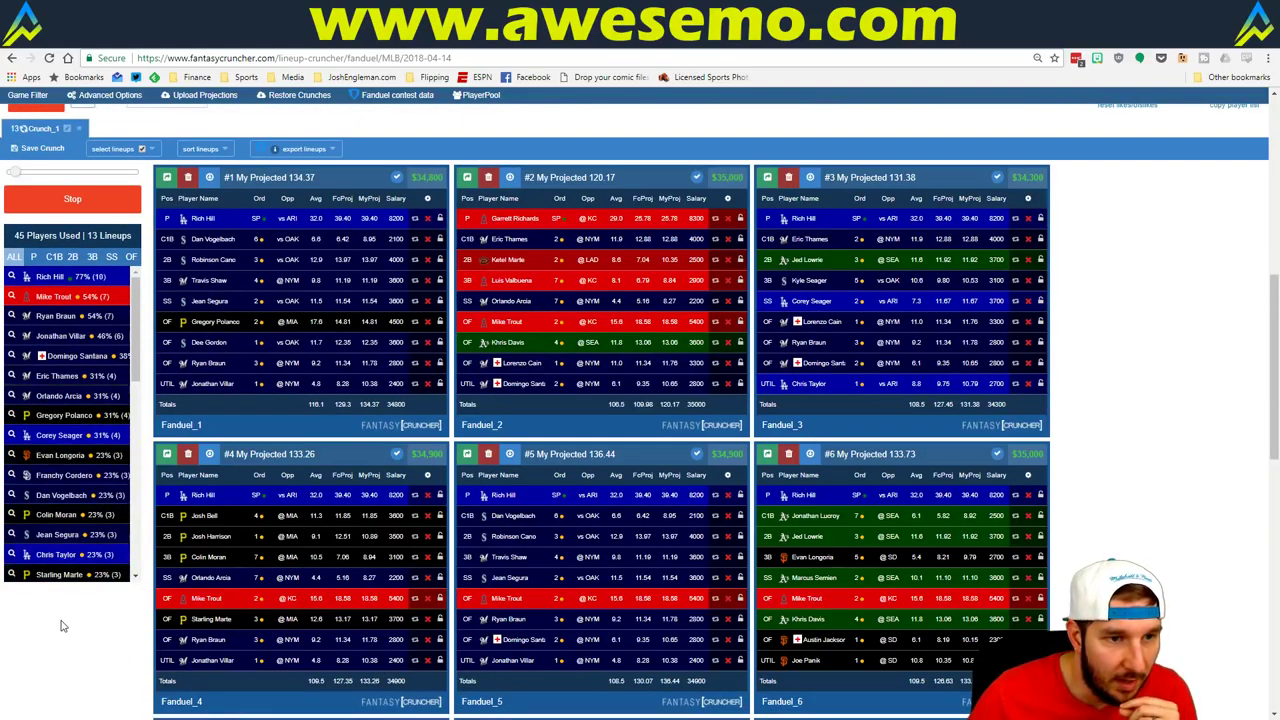
Step: Check the player usage in the generated lineups for pitchers, for C1B and for all positions
{"action": "mouse_move", "coordinate": [147, 718]}
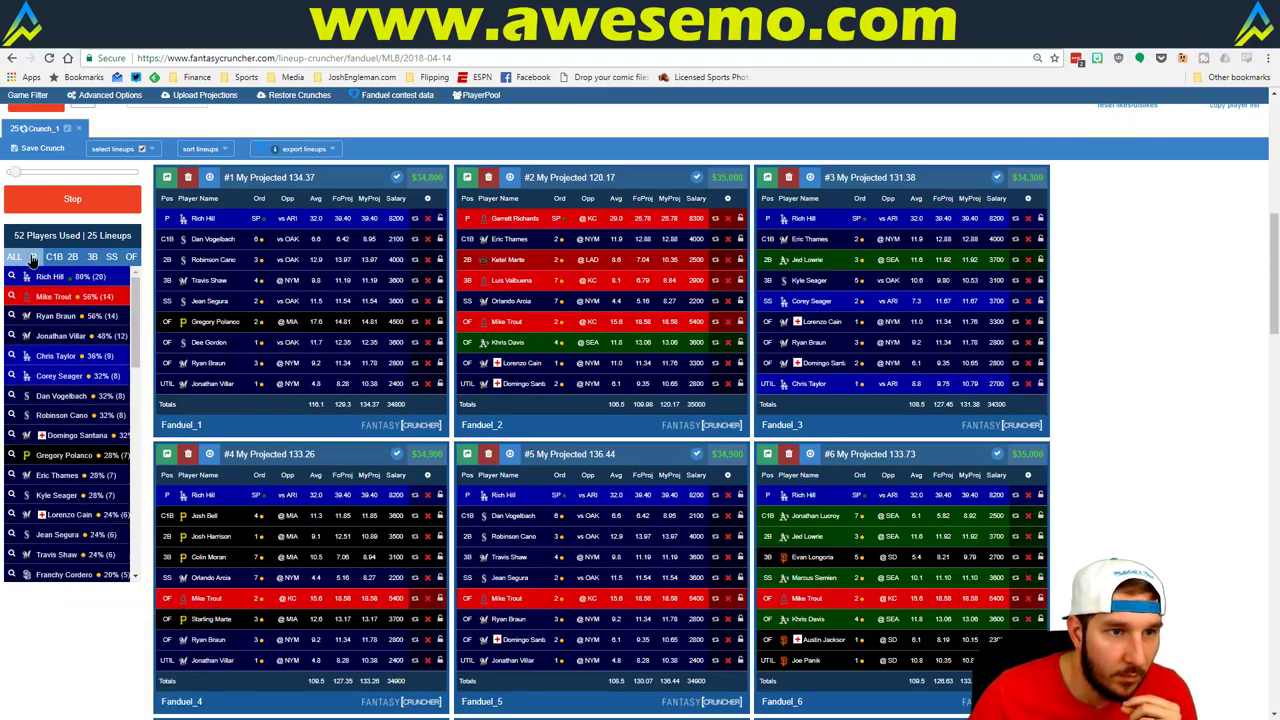
{"action": "left_click", "coordinate": [33, 257]}
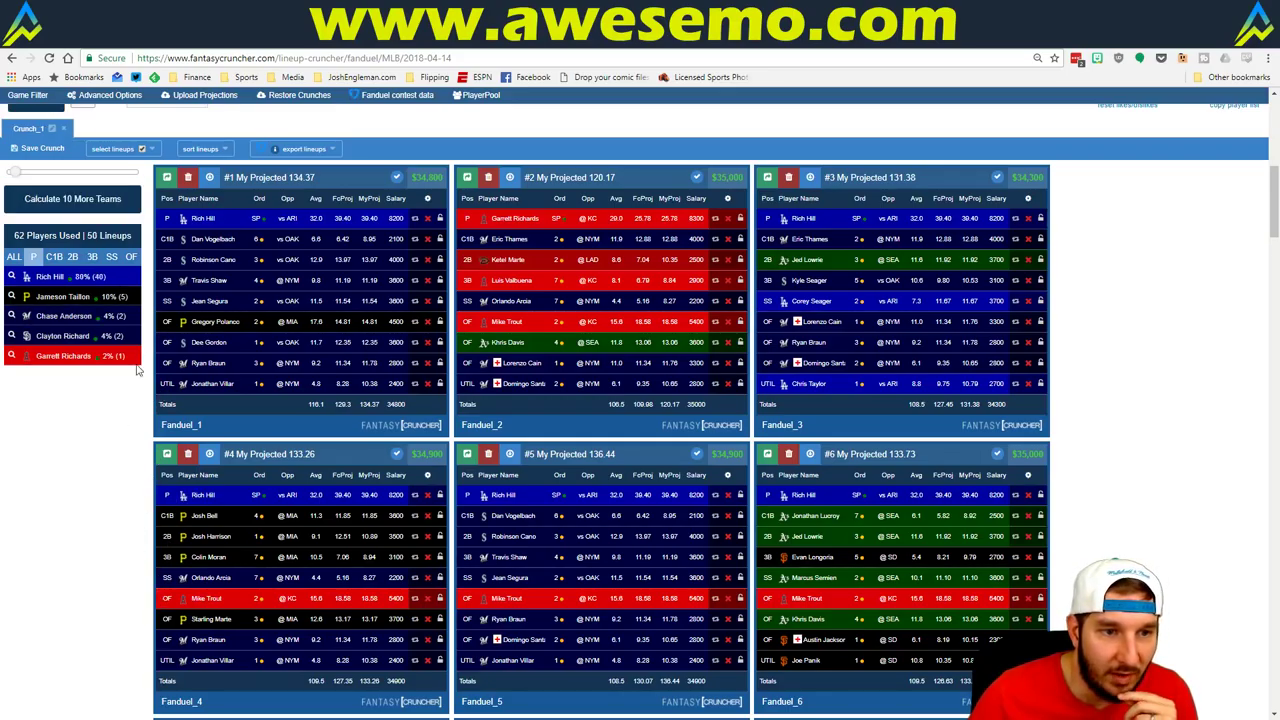
{"action": "left_click", "coordinate": [53, 257]}
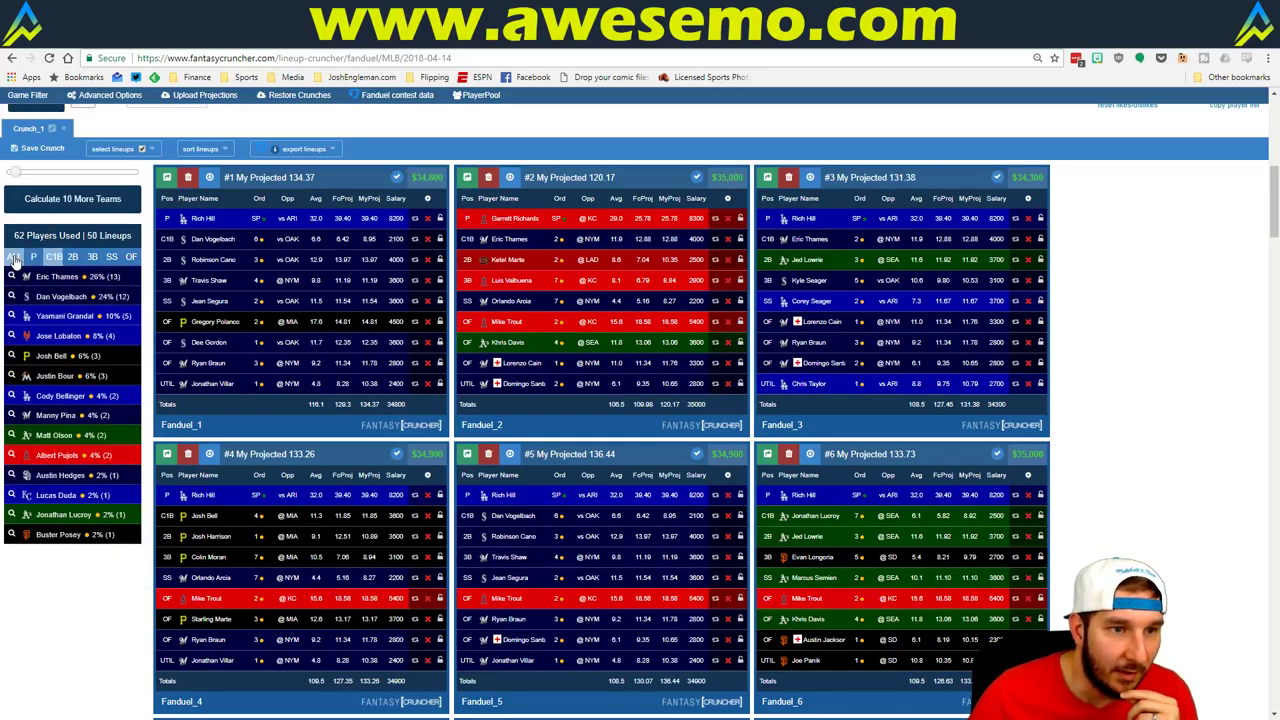
{"action": "left_click", "coordinate": [14, 257]}
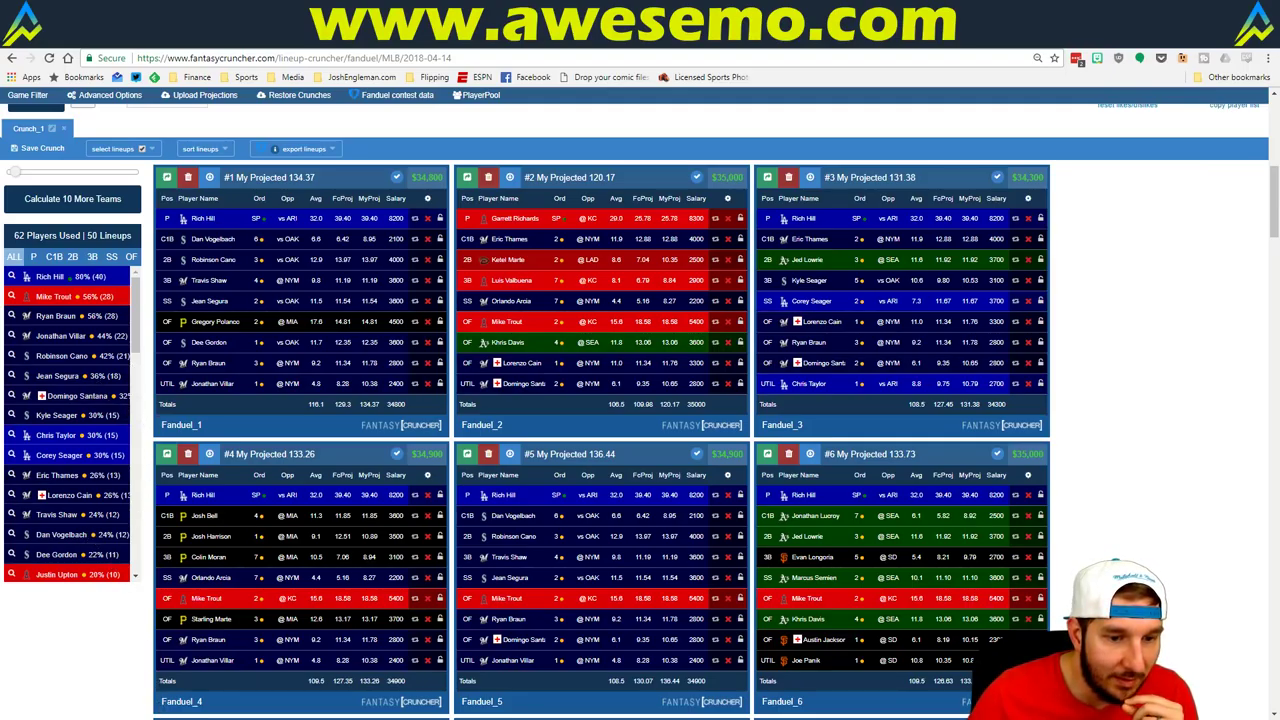
Step: Switch to the spreadsheet's YouTube sheet, change the matchup team from the header to Mets, and review the Brewers hitters
{"action": "key", "text": "alt+Tab"}
{"action": "key", "text": "ctrl+Page_Up"}
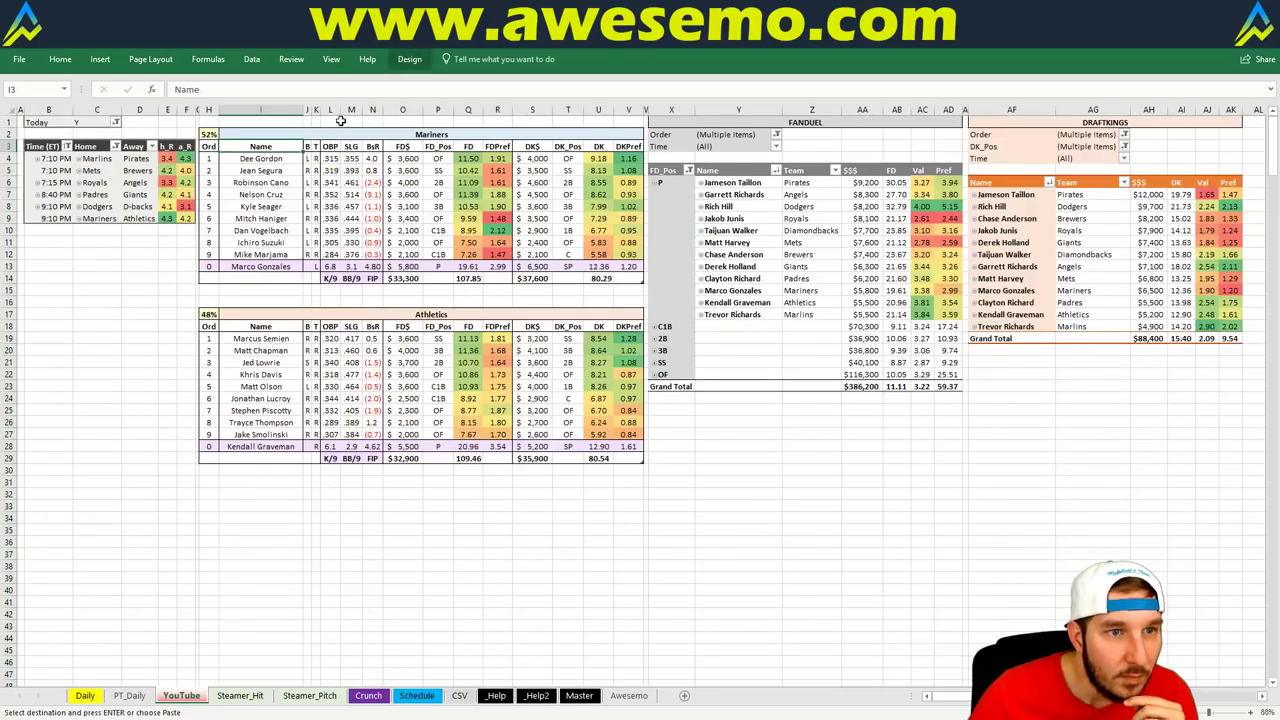
{"action": "left_click", "coordinate": [352, 136]}
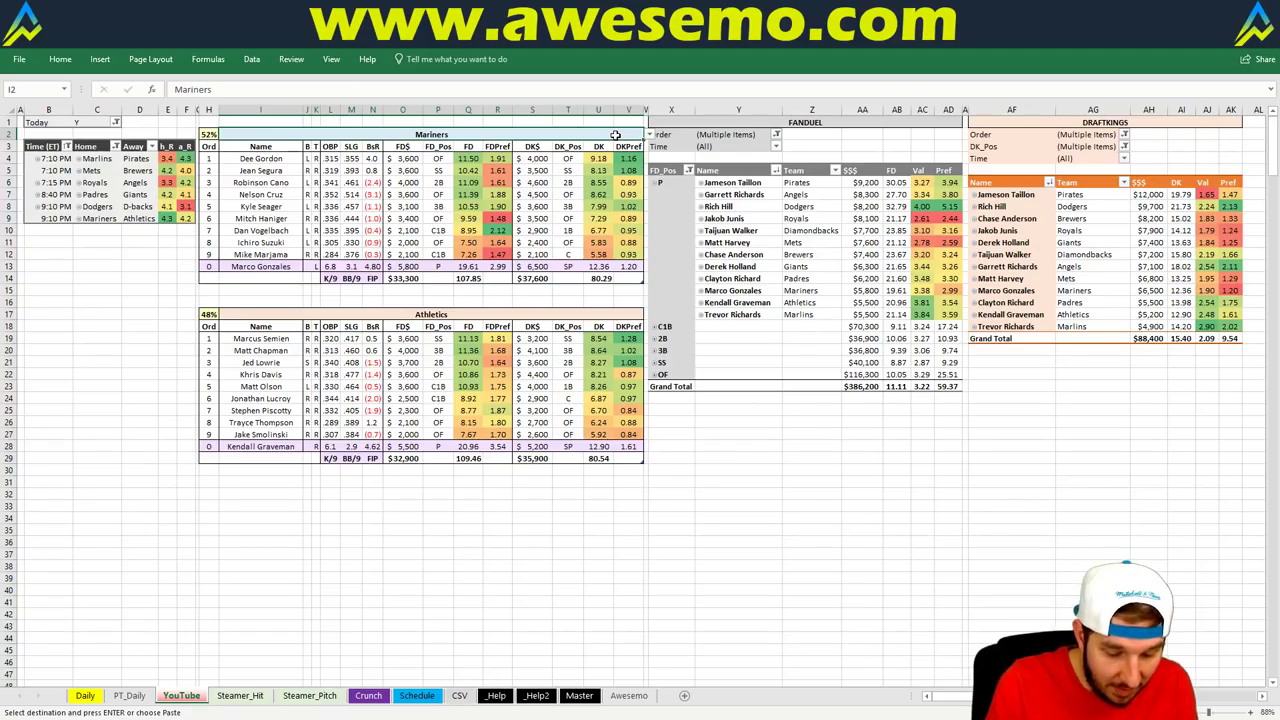
{"action": "type", "text": "Mets"}
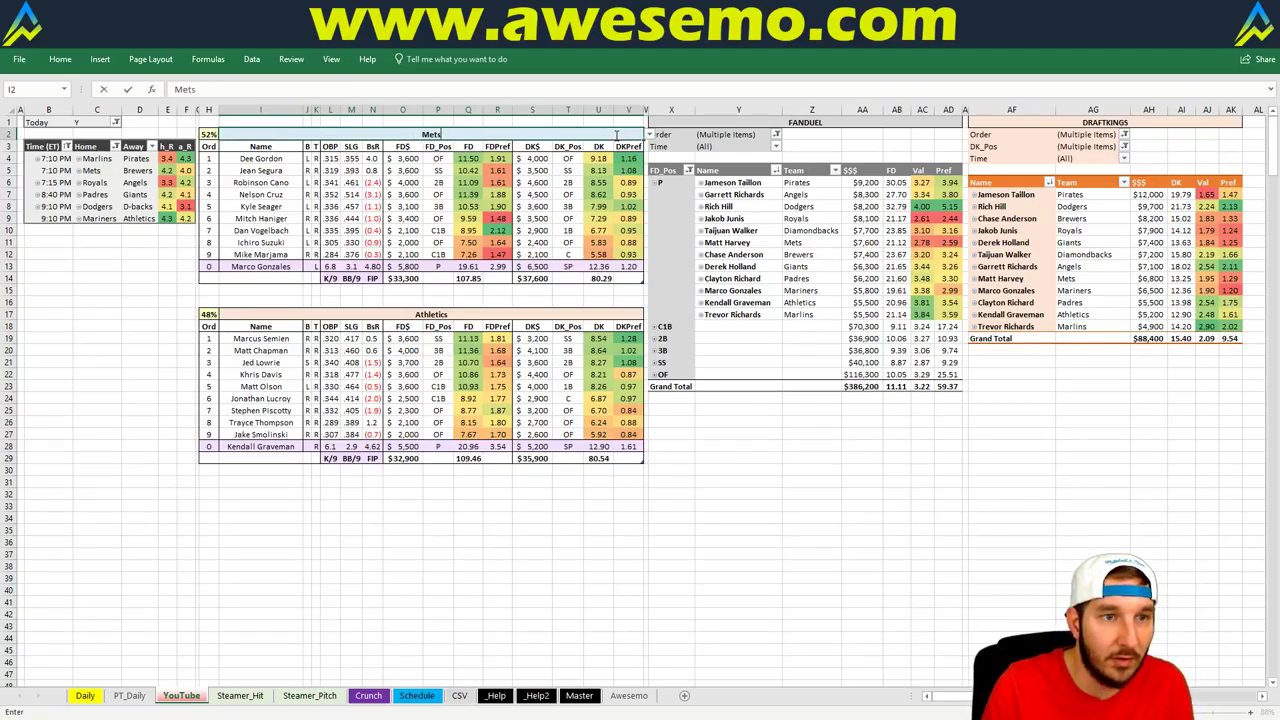
{"action": "key", "text": "Return"}
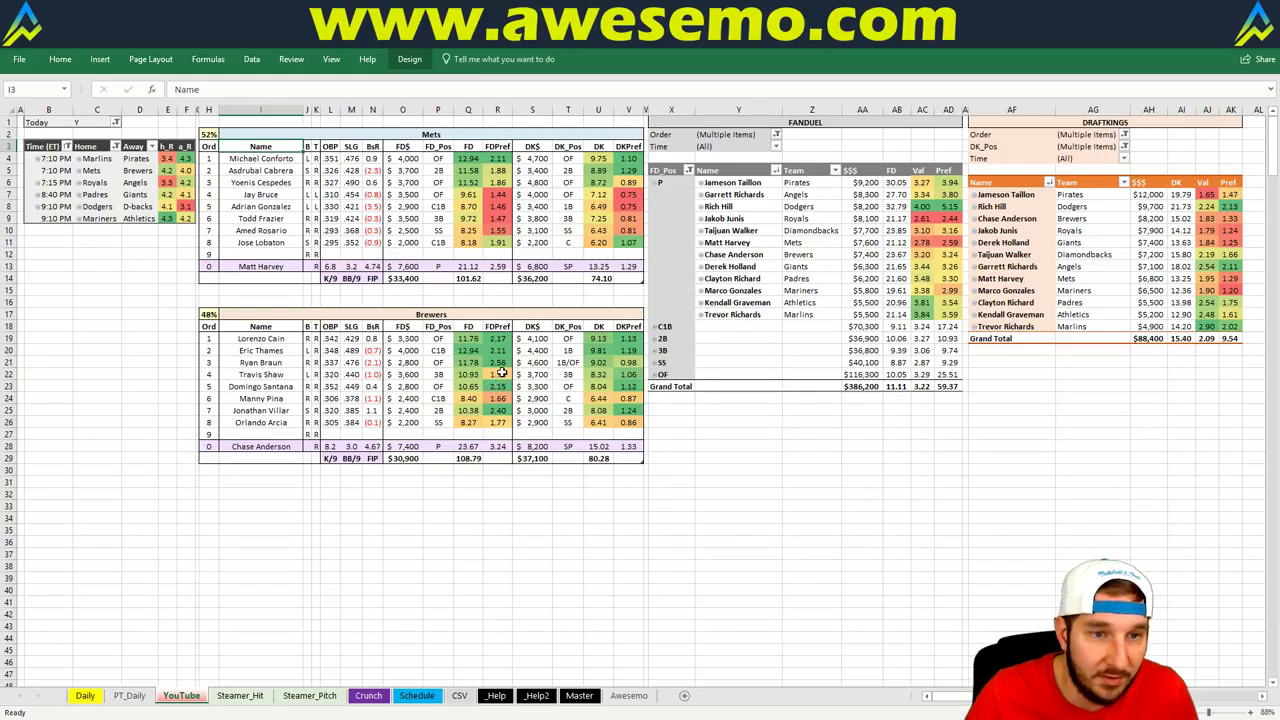
{"action": "left_click_drag", "start_coordinate": [291, 337], "coordinate": [279, 410]}
{"action": "left_click", "coordinate": [812, 553]}
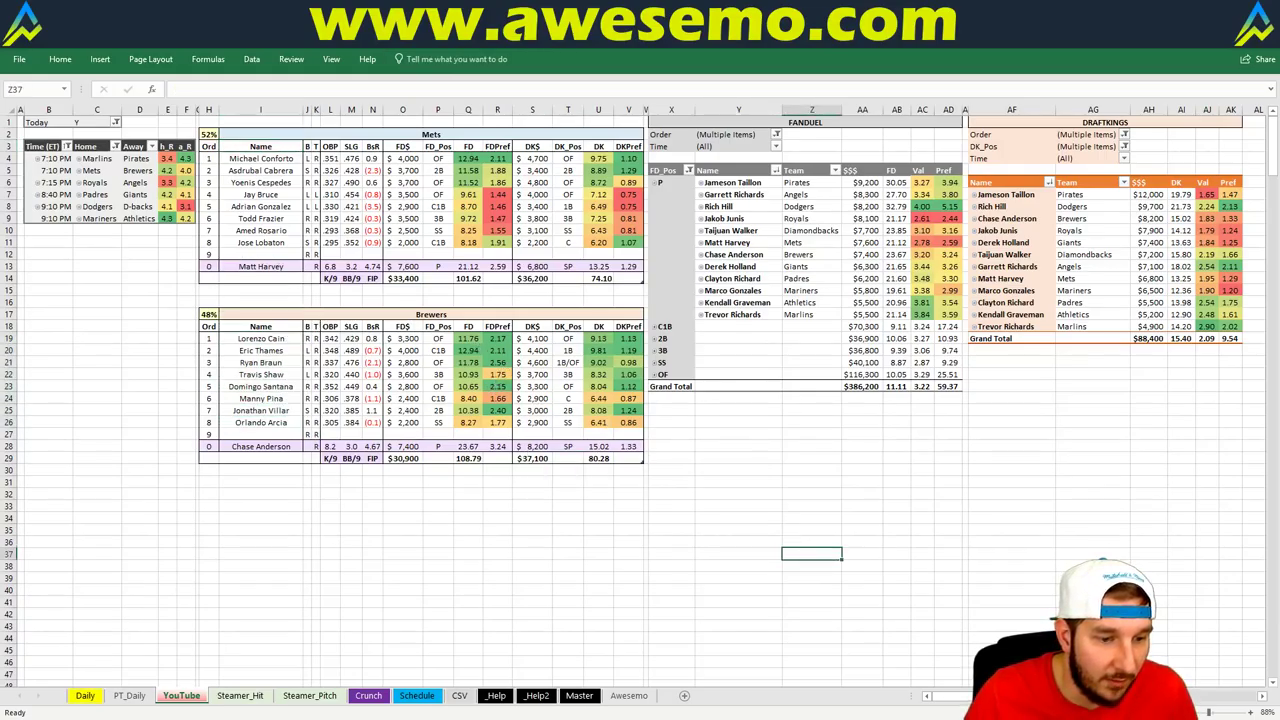
Step: Return to FantasyCruncher in the browser and open the DraftKings MLB Lineup Cruncher and its projections upload page
{"action": "key", "text": "alt+Tab"}
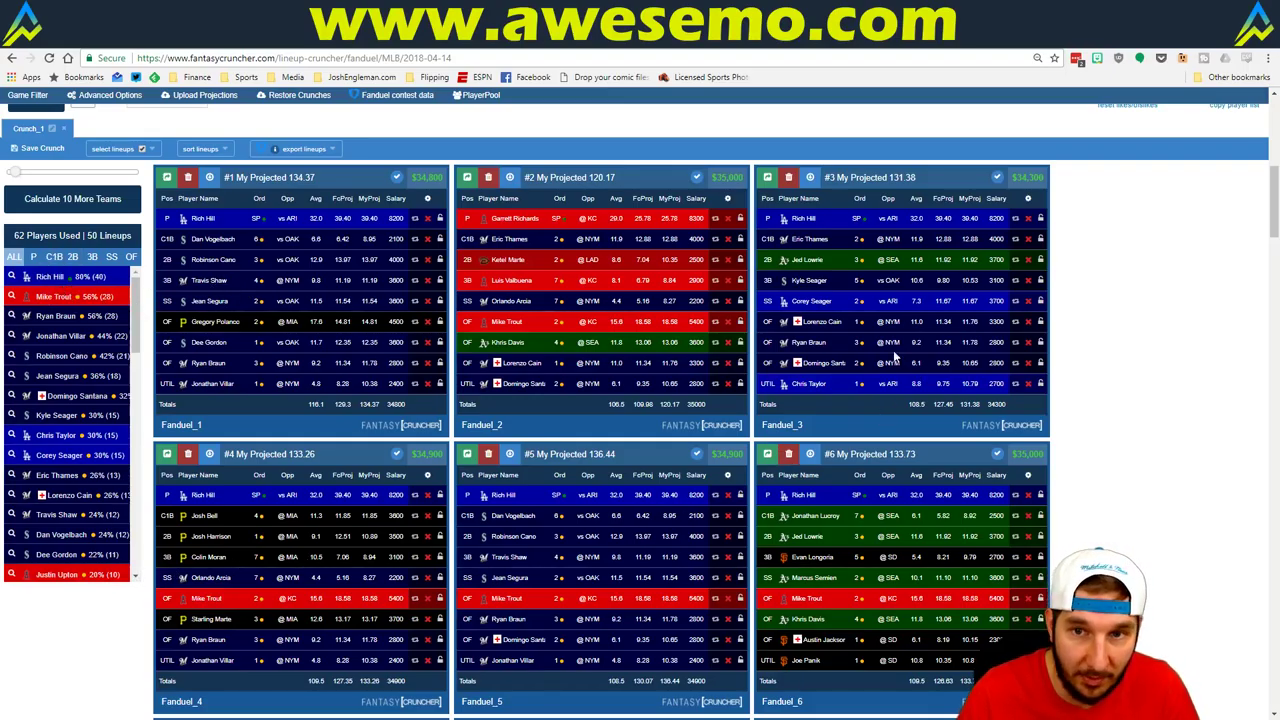
{"action": "scroll", "coordinate": [1094, 323], "scroll_direction": "up", "scroll_amount": 6}
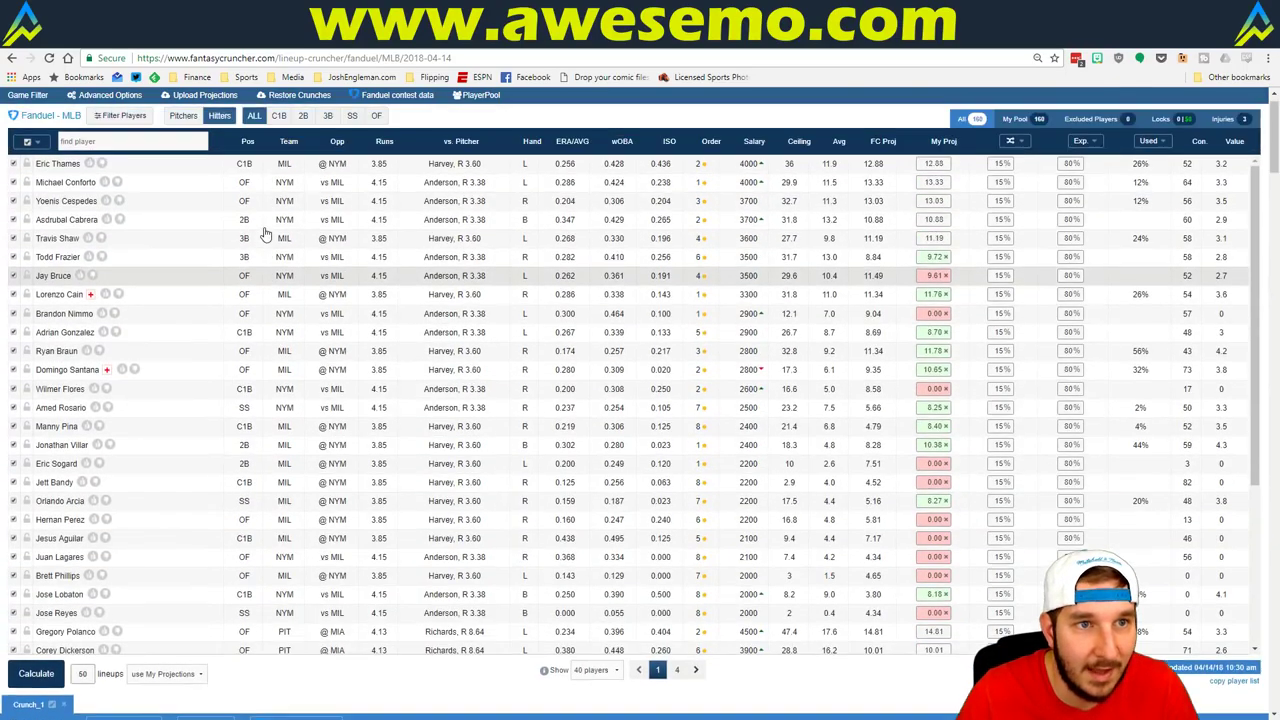
{"action": "scroll", "coordinate": [240, 190], "scroll_direction": "up", "scroll_amount": 1}
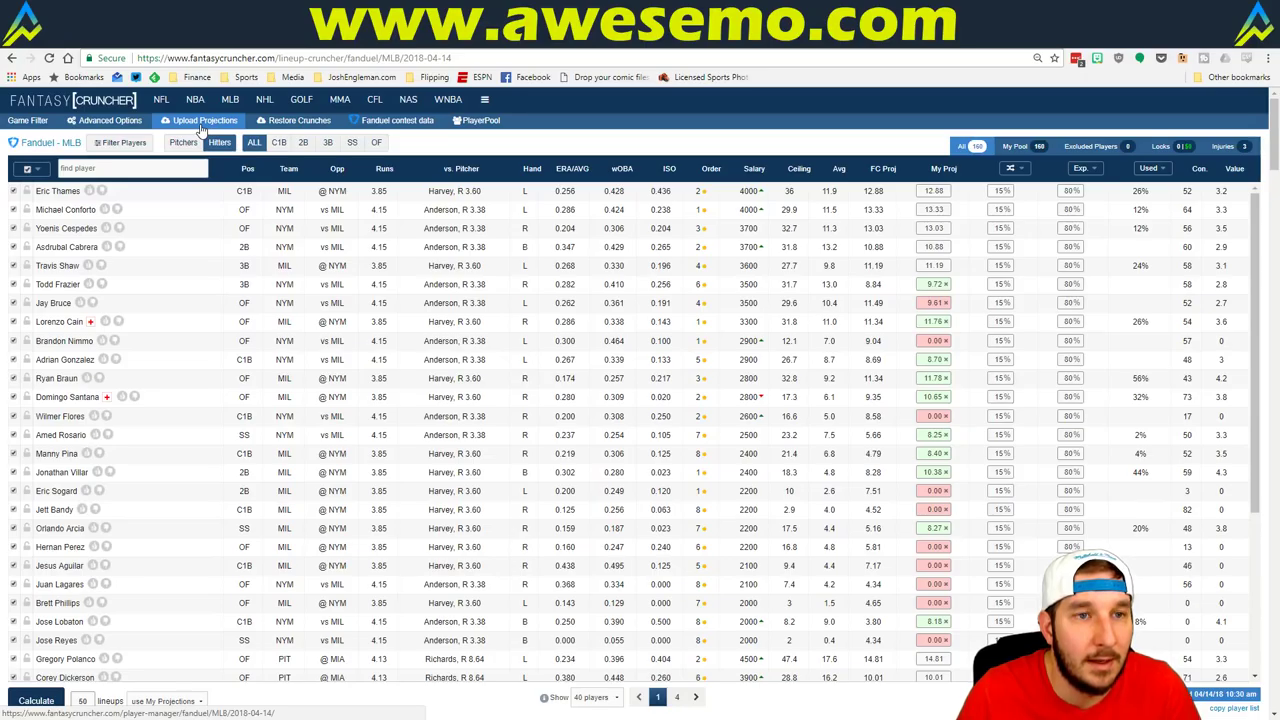
{"action": "mouse_move", "coordinate": [232, 101]}
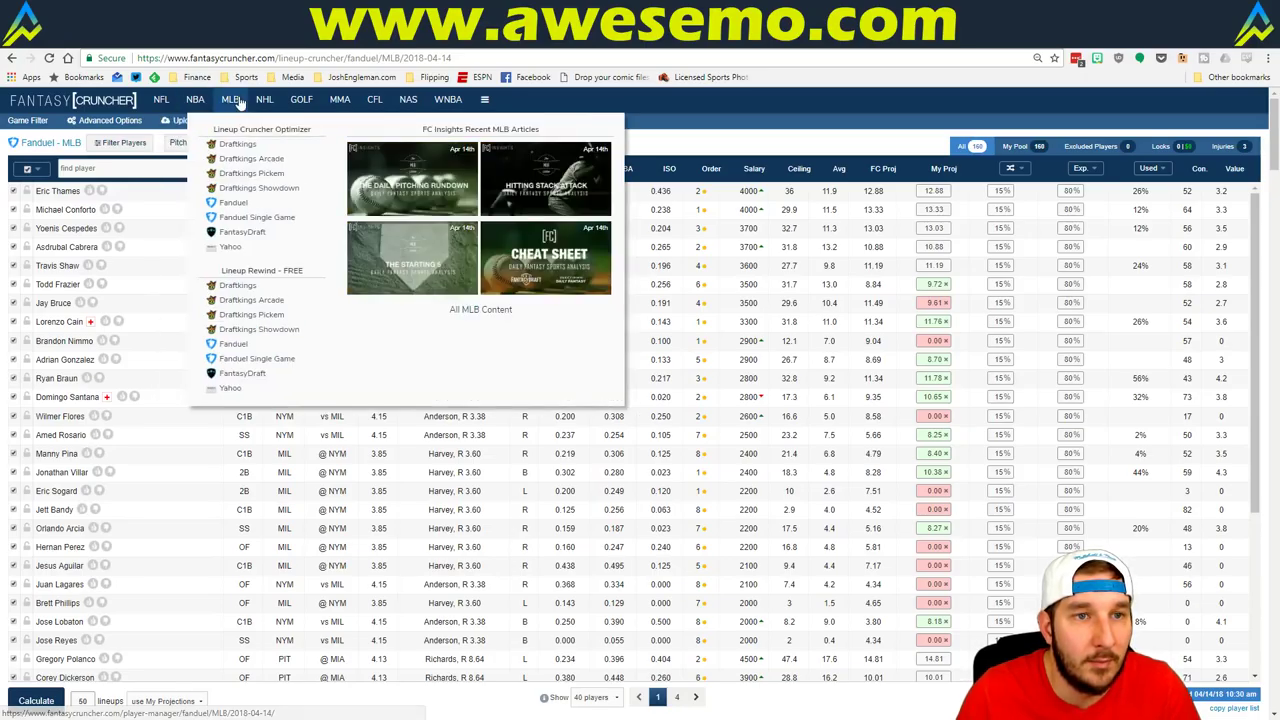
{"action": "left_click", "coordinate": [240, 145]}
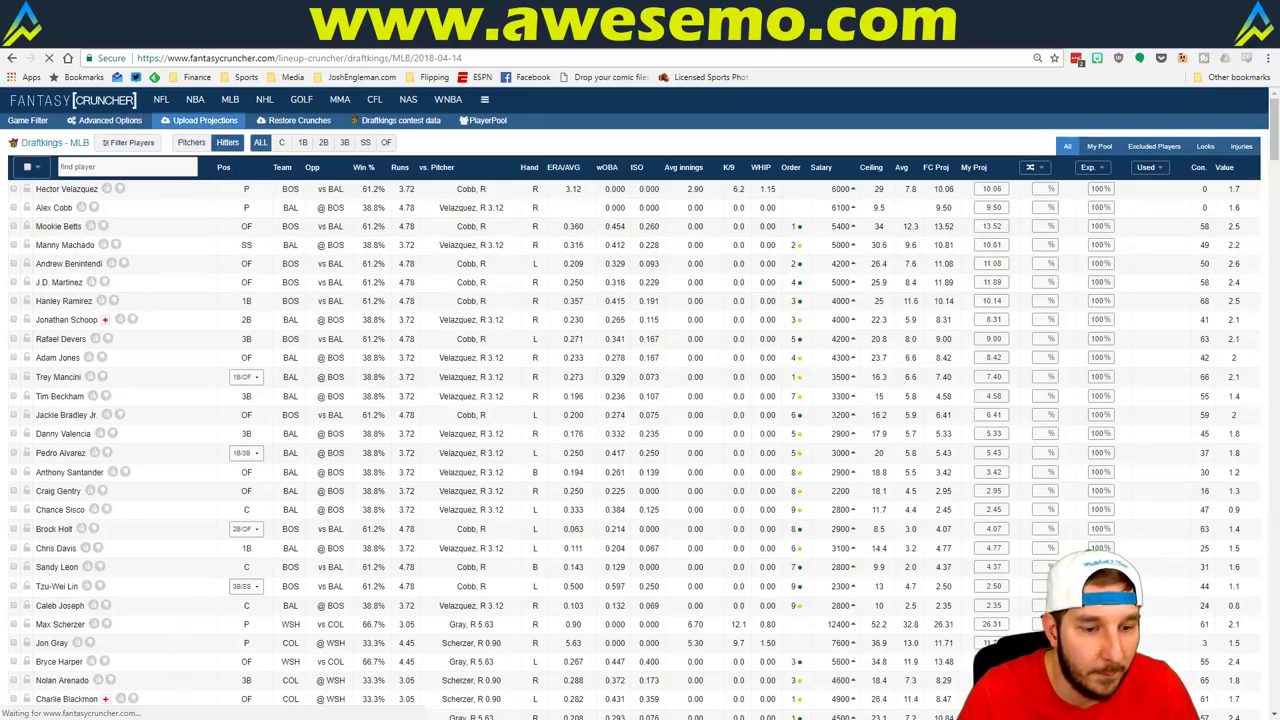
Step: On the spreadsheet's PT_Daily sheet, clear the pasted data in columns Q and R and move the pivot table's DK field ahead of FD
{"action": "key", "text": "alt+Tab"}
{"action": "left_click", "coordinate": [129, 695]}
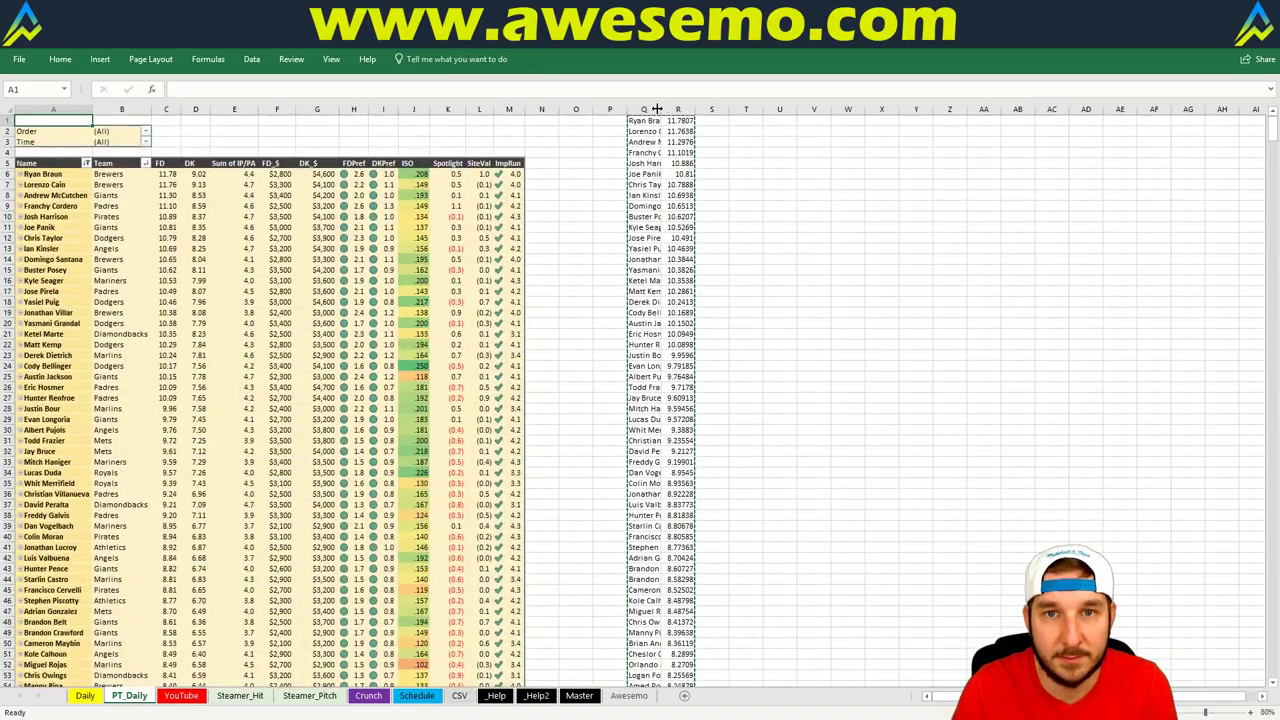
{"action": "left_click_drag", "start_coordinate": [643, 109], "coordinate": [678, 109]}
{"action": "key", "text": "Delete"}
{"action": "left_click", "coordinate": [577, 206]}
{"action": "left_click", "coordinate": [609, 173]}
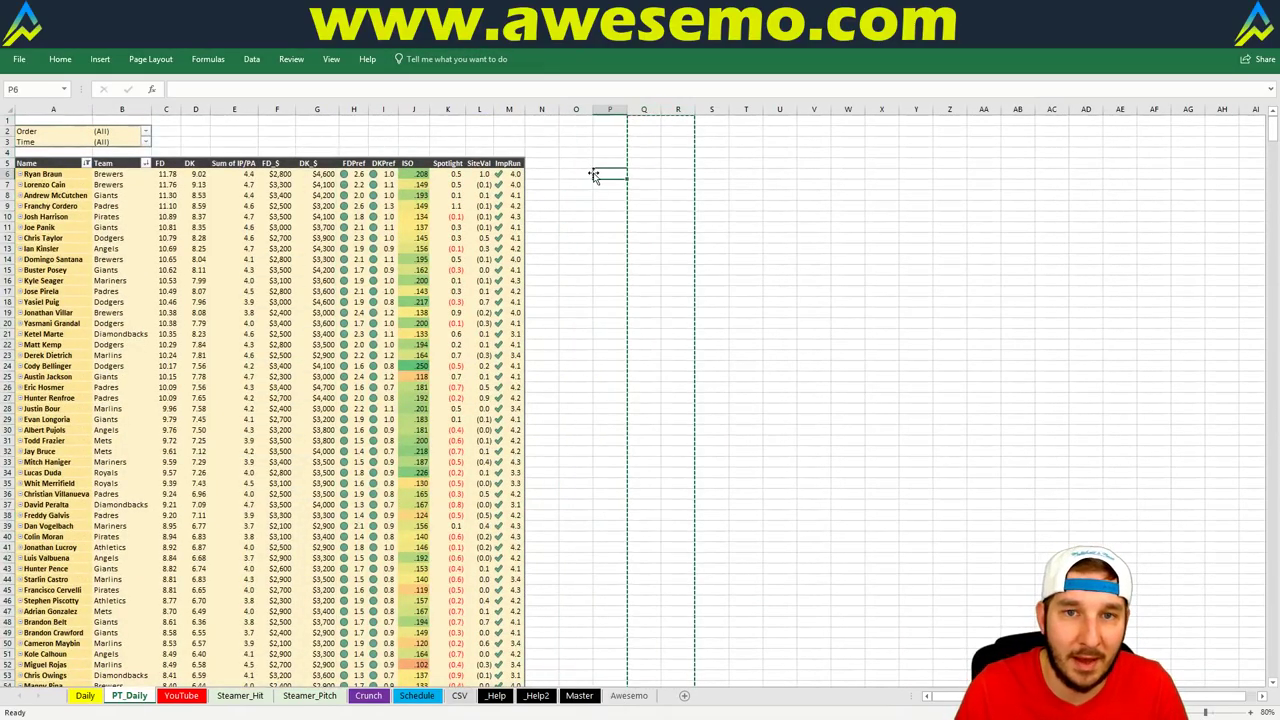
{"action": "key", "text": "Escape"}
{"action": "left_click", "coordinate": [191, 162]}
{"action": "left_click_drag", "start_coordinate": [191, 162], "coordinate": [140, 168]}
{"action": "left_click_drag", "start_coordinate": [52, 175], "coordinate": [223, 374]}
{"action": "scroll", "coordinate": [223, 374], "scroll_direction": "up", "scroll_amount": 10}
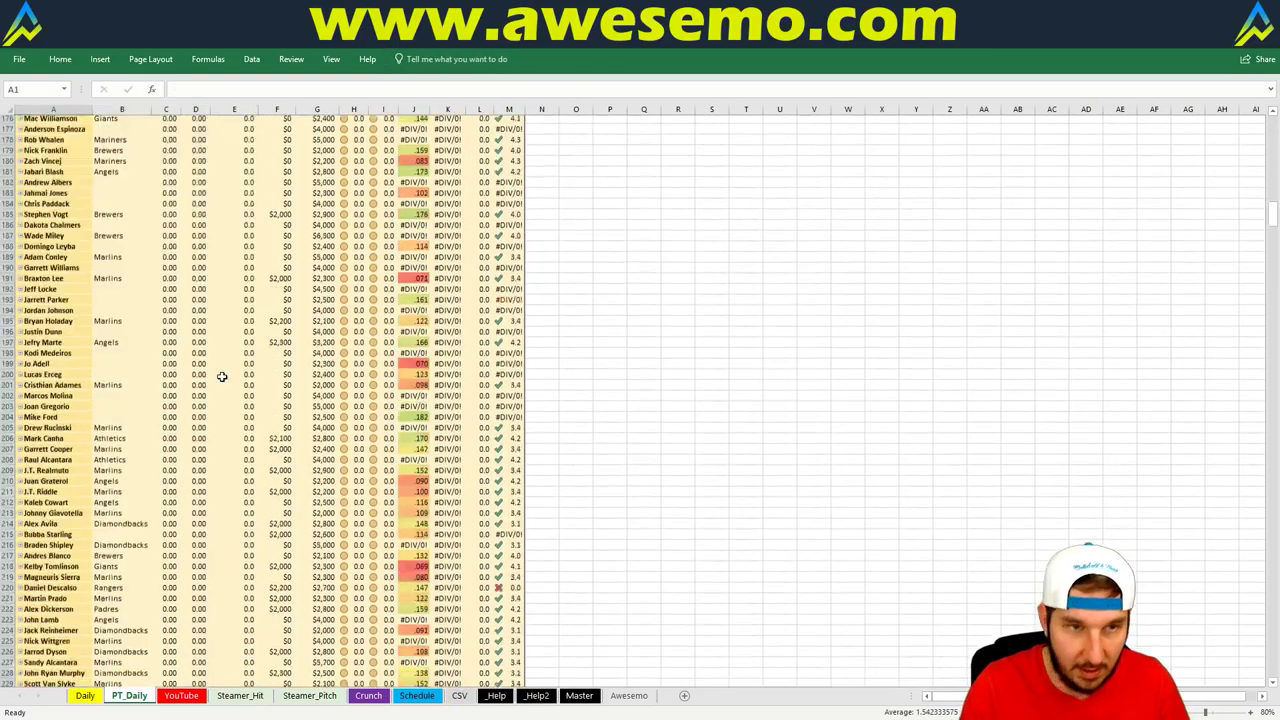
{"action": "key", "text": "ctrl+Home"}
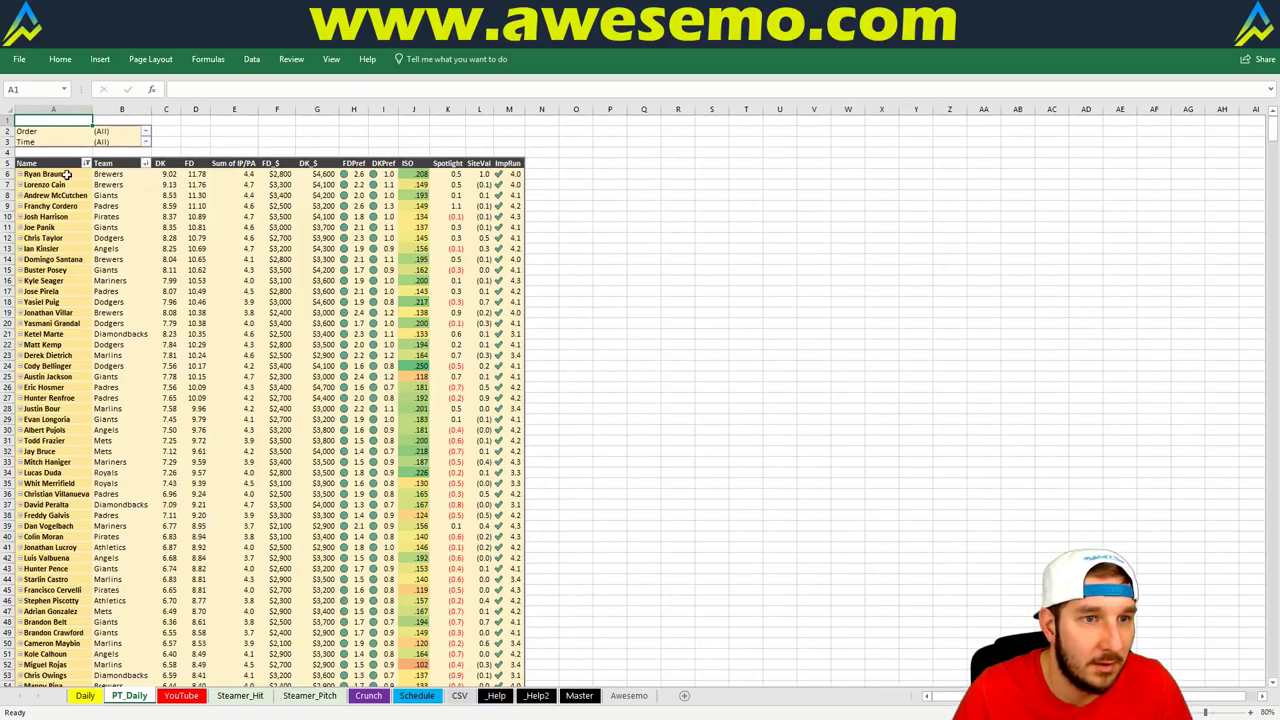
{"action": "scroll", "coordinate": [66, 174], "scroll_direction": "down", "scroll_amount": 5}
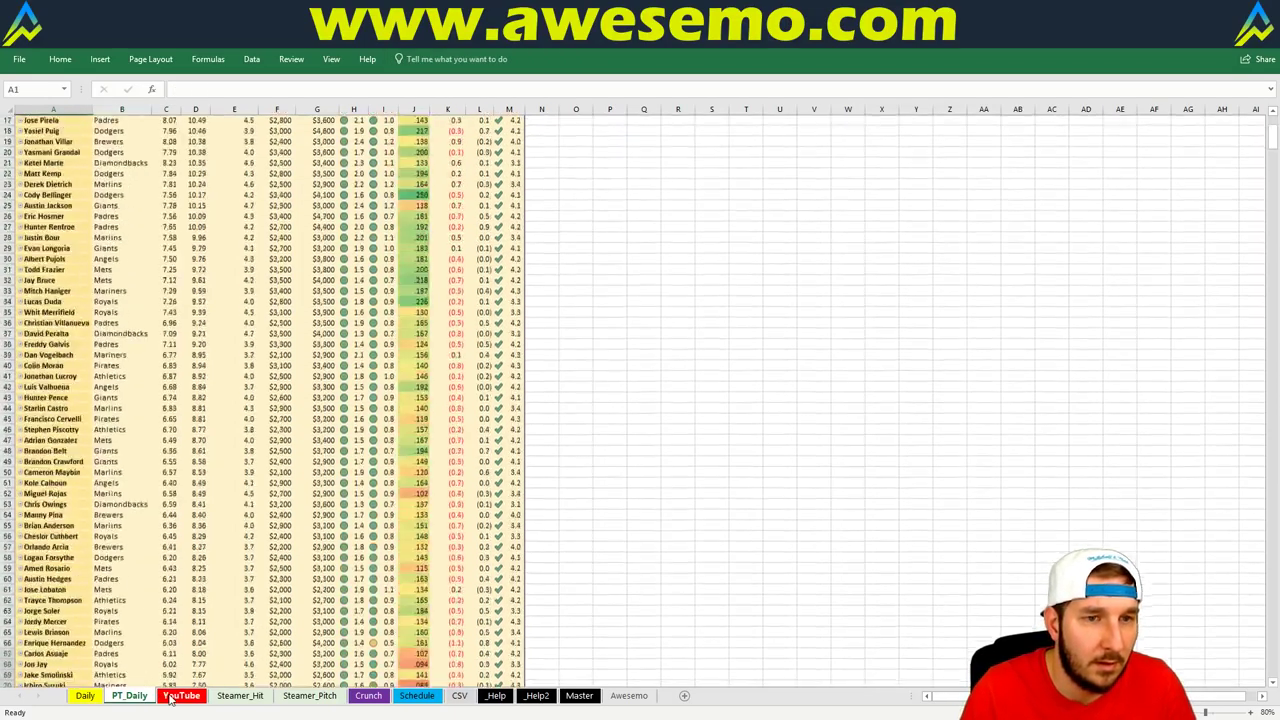
{"action": "scroll", "coordinate": [170, 690], "scroll_direction": "up", "scroll_amount": 5}
Step: Inspect the Order and Team filter settings of the pivot table
{"action": "right_click", "coordinate": [134, 227]}
{"action": "left_click", "coordinate": [172, 266]}
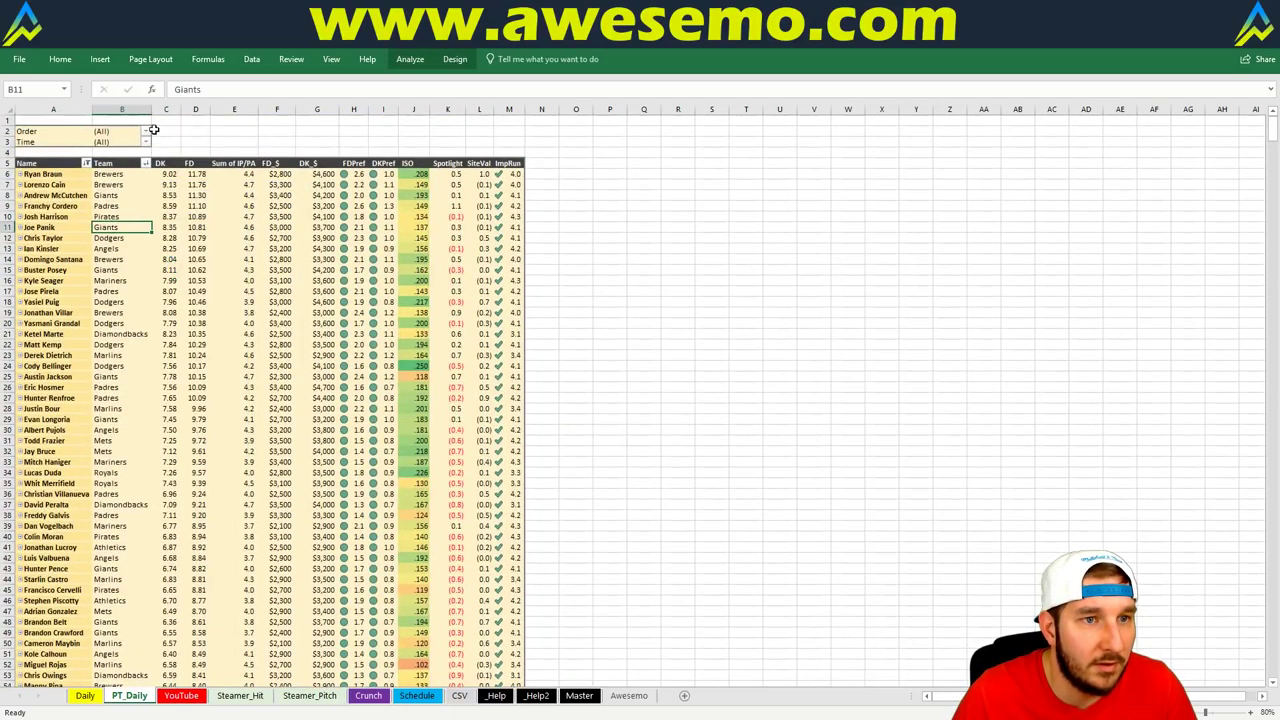
{"action": "left_click", "coordinate": [140, 120]}
{"action": "left_click", "coordinate": [146, 133]}
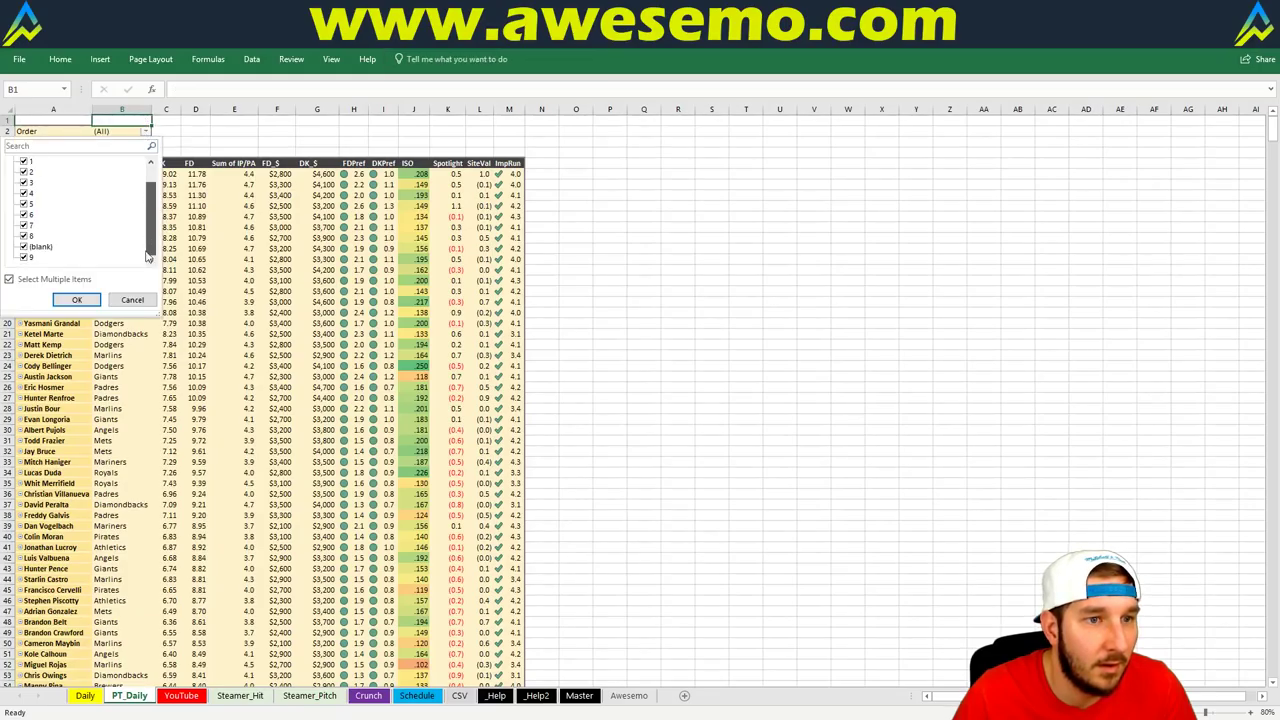
{"action": "left_click", "coordinate": [130, 300]}
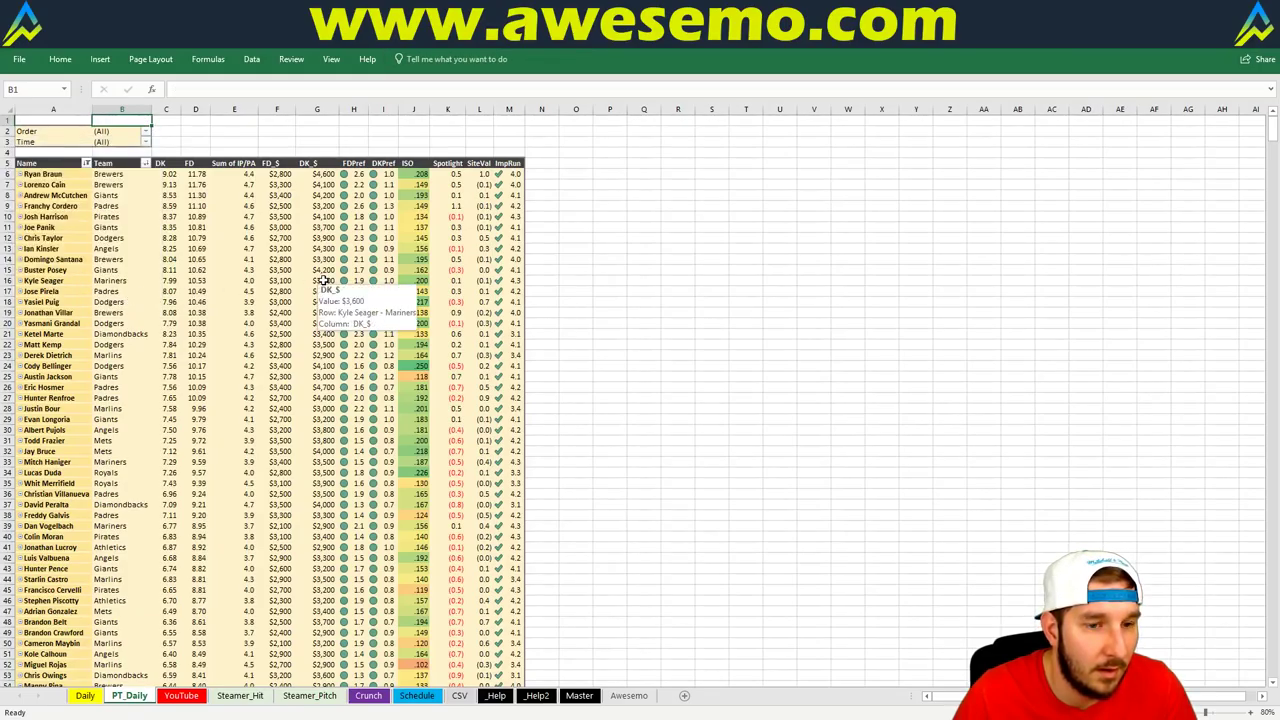
{"action": "left_click", "coordinate": [145, 163]}
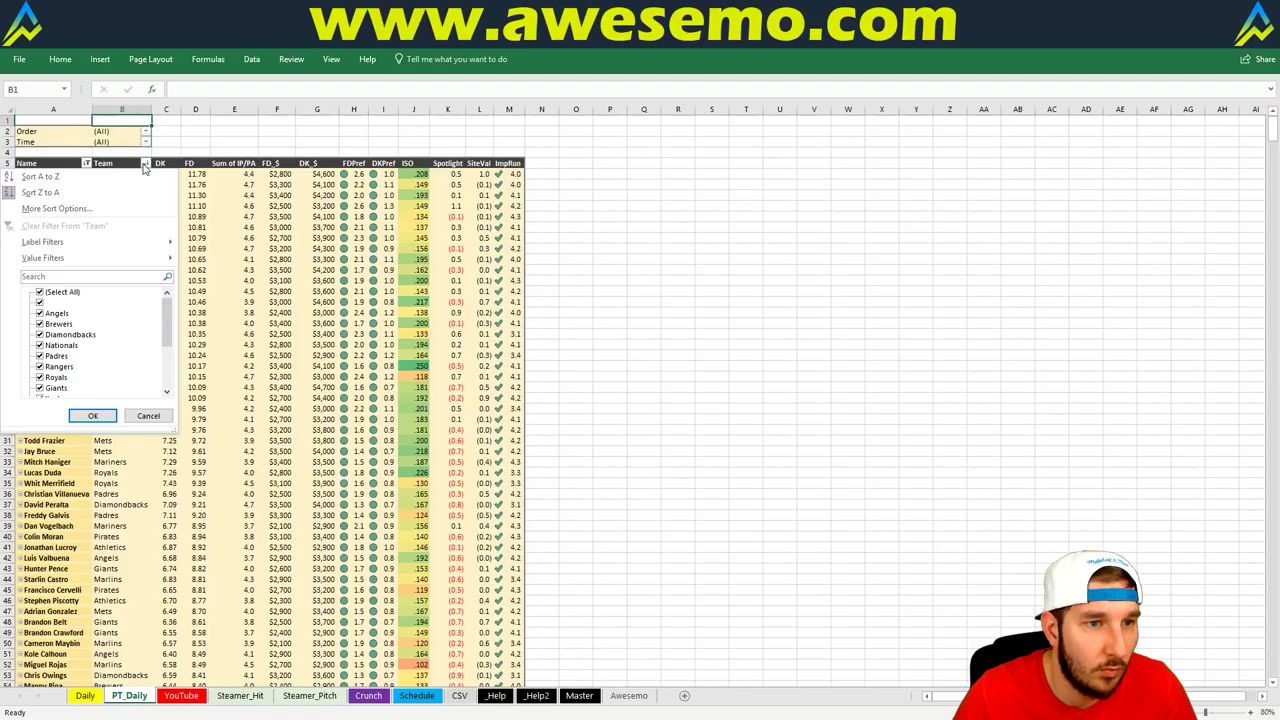
{"action": "left_click", "coordinate": [145, 163]}
Step: Clear the value filter from the pivot table's Name field
{"action": "left_click", "coordinate": [86, 163]}
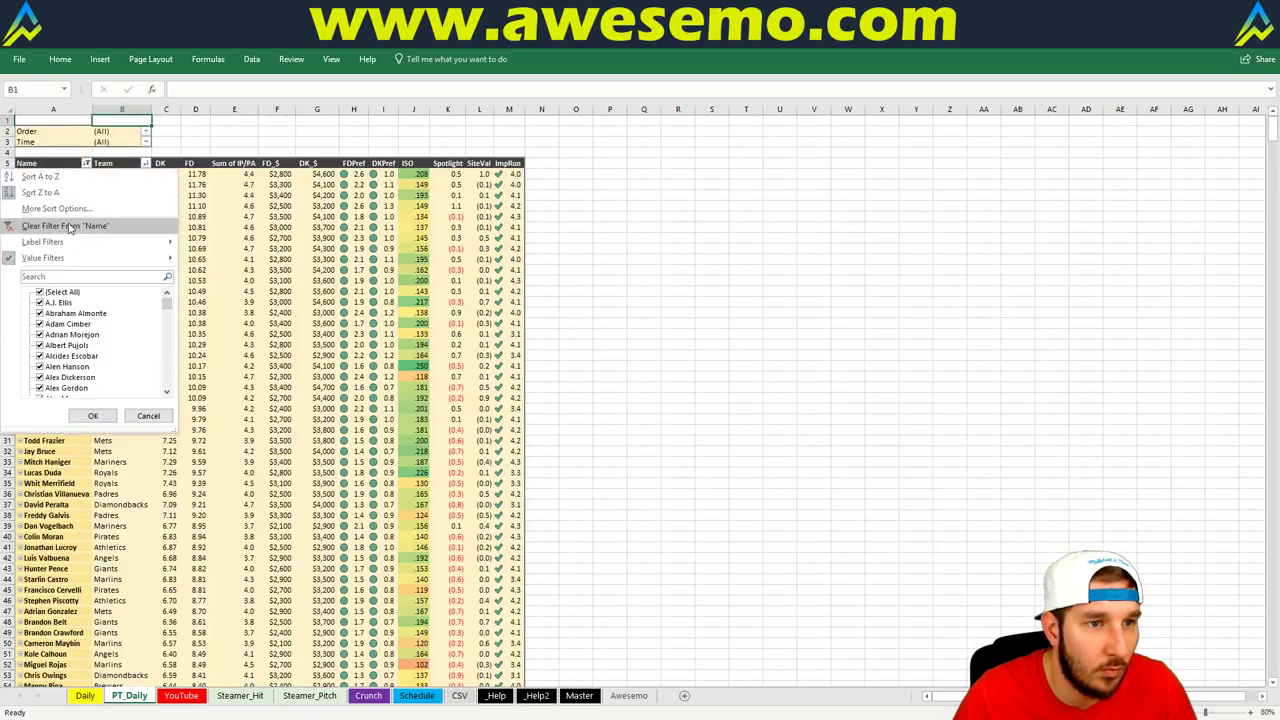
{"action": "mouse_move", "coordinate": [78, 263]}
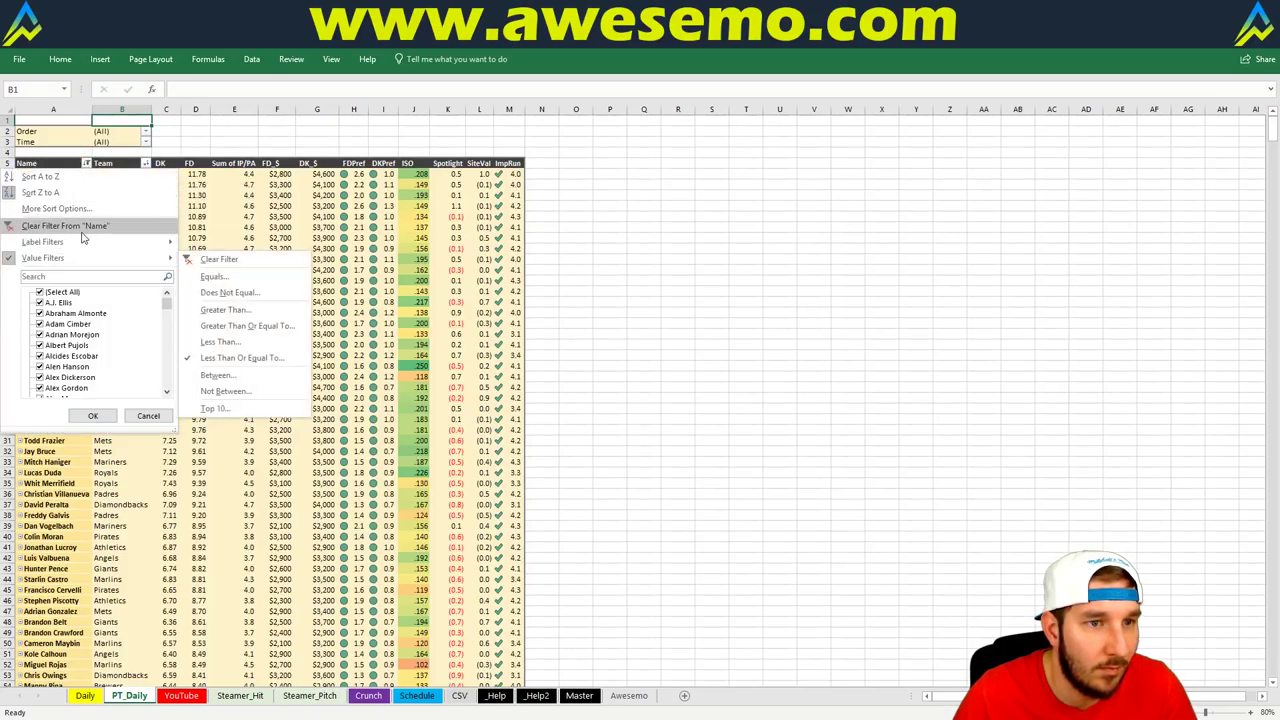
{"action": "left_click", "coordinate": [65, 226]}
{"action": "left_click", "coordinate": [300, 240]}
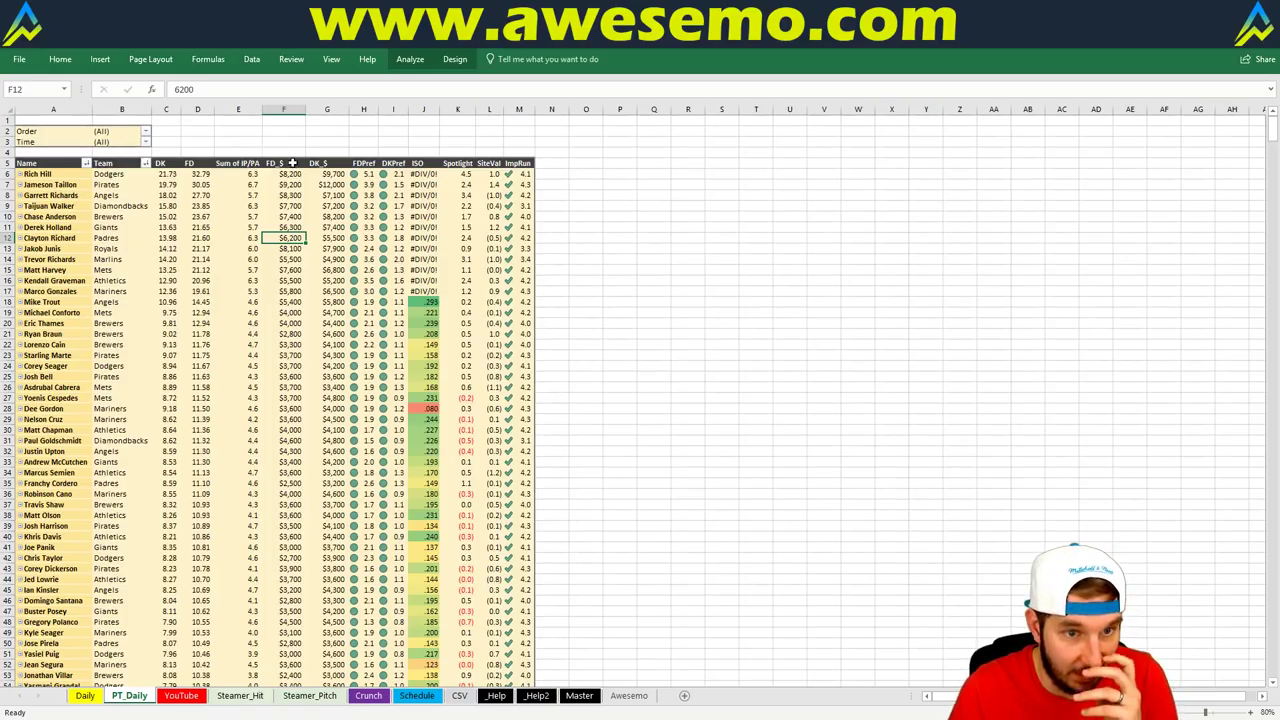
Step: Copy the Name, Team and DK columns for all players and paste them as values beside the pivot table, starting at P1
{"action": "left_click_drag", "start_coordinate": [36, 170], "coordinate": [180, 678]}
{"action": "left_click_drag", "start_coordinate": [172, 672], "coordinate": [164, 656]}
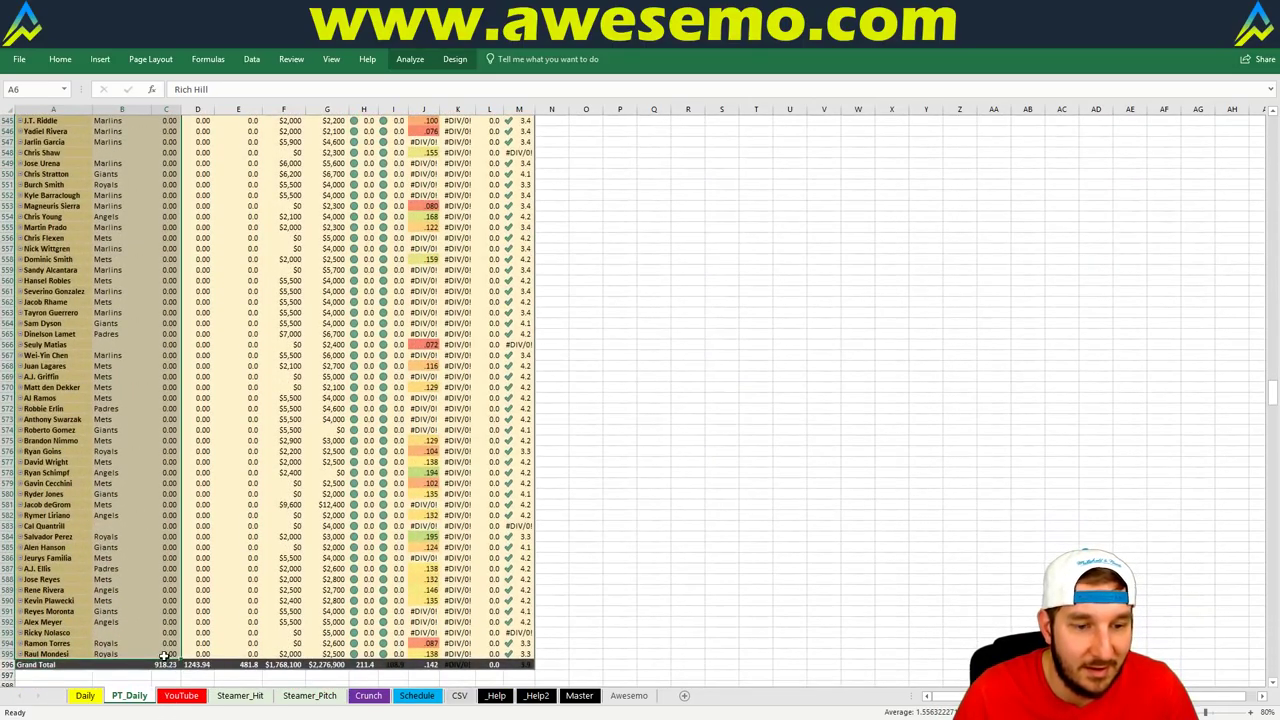
{"action": "key", "text": "ctrl+c"}
{"action": "key", "text": "ctrl+Home"}
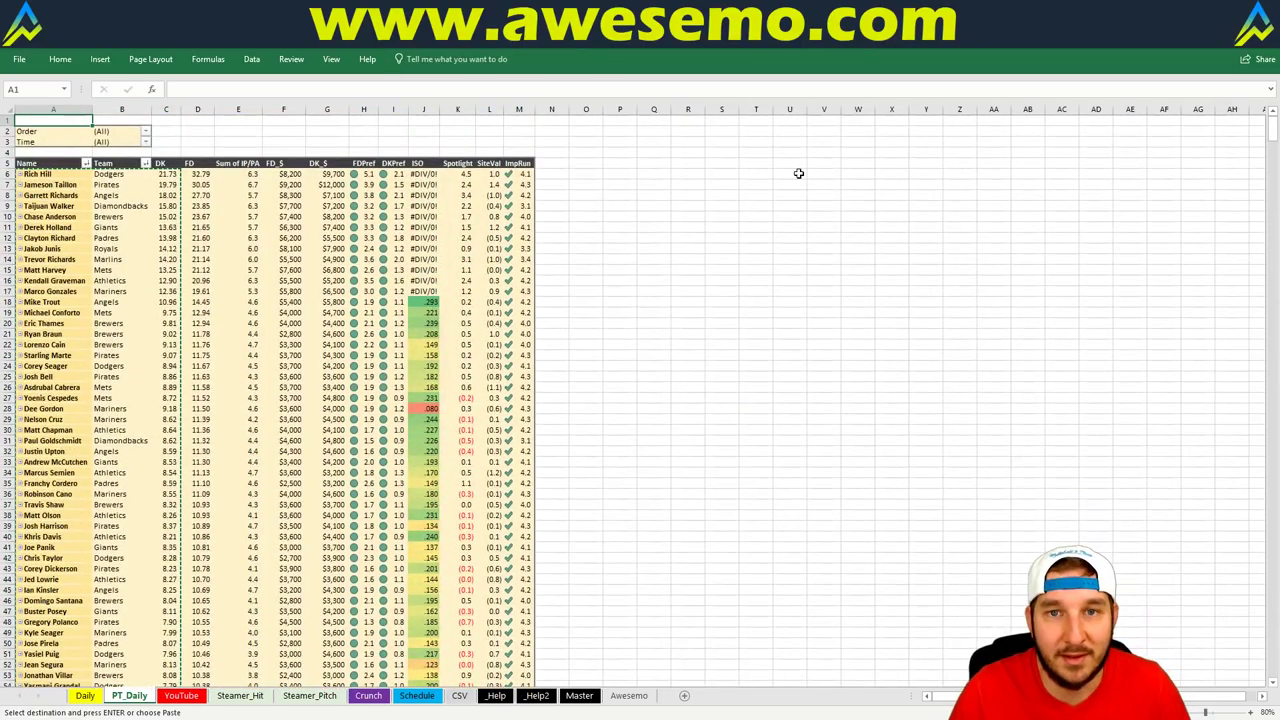
{"action": "right_click", "coordinate": [616, 118]}
{"action": "left_click", "coordinate": [659, 172]}
Step: Delete the pasted team column Q, copy the player names with their DK projections, and switch to the DraftKings upload page in the browser
{"action": "right_click", "coordinate": [652, 108]}
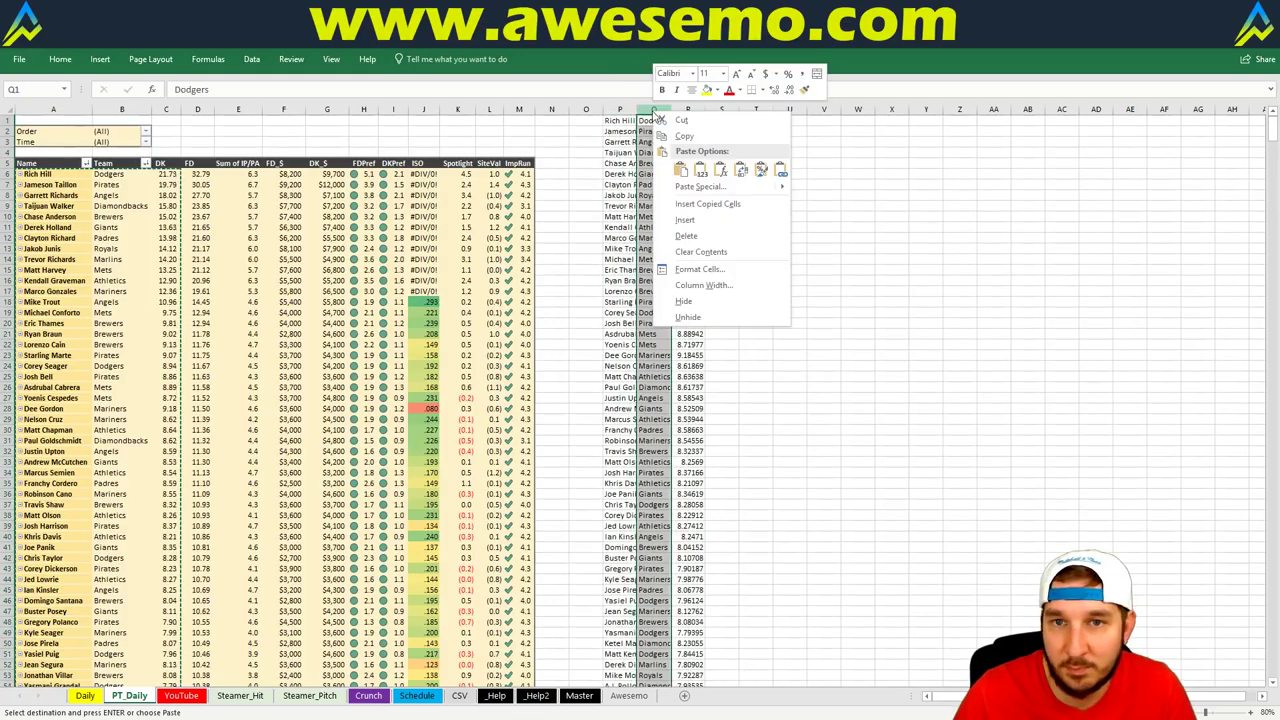
{"action": "left_click", "coordinate": [680, 232]}
{"action": "left_click_drag", "start_coordinate": [622, 120], "coordinate": [651, 663]}
{"action": "key", "text": "ctrl+c"}
{"action": "key", "text": "alt+Tab"}
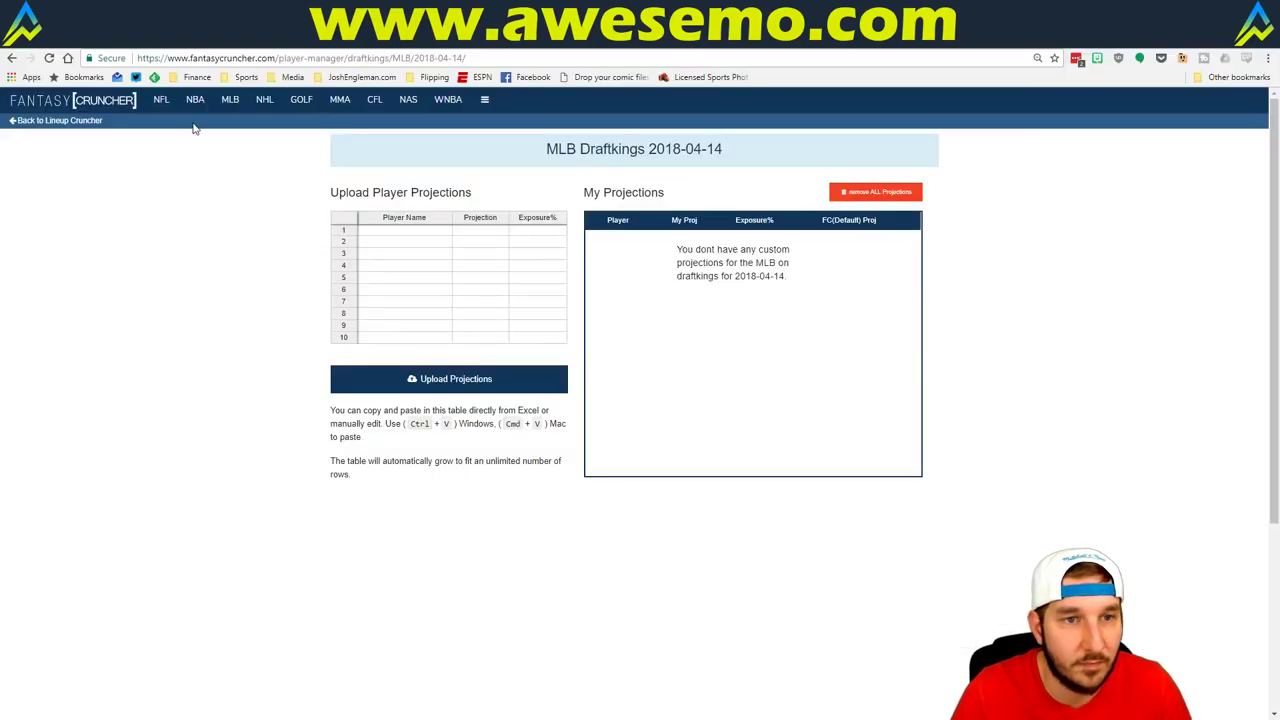
Step: Paste the copied player names and DK projections into the DraftKings upload table and upload them
{"action": "left_click", "coordinate": [393, 236]}
{"action": "key", "text": "ctrl+v"}
{"action": "left_click", "coordinate": [414, 378]}
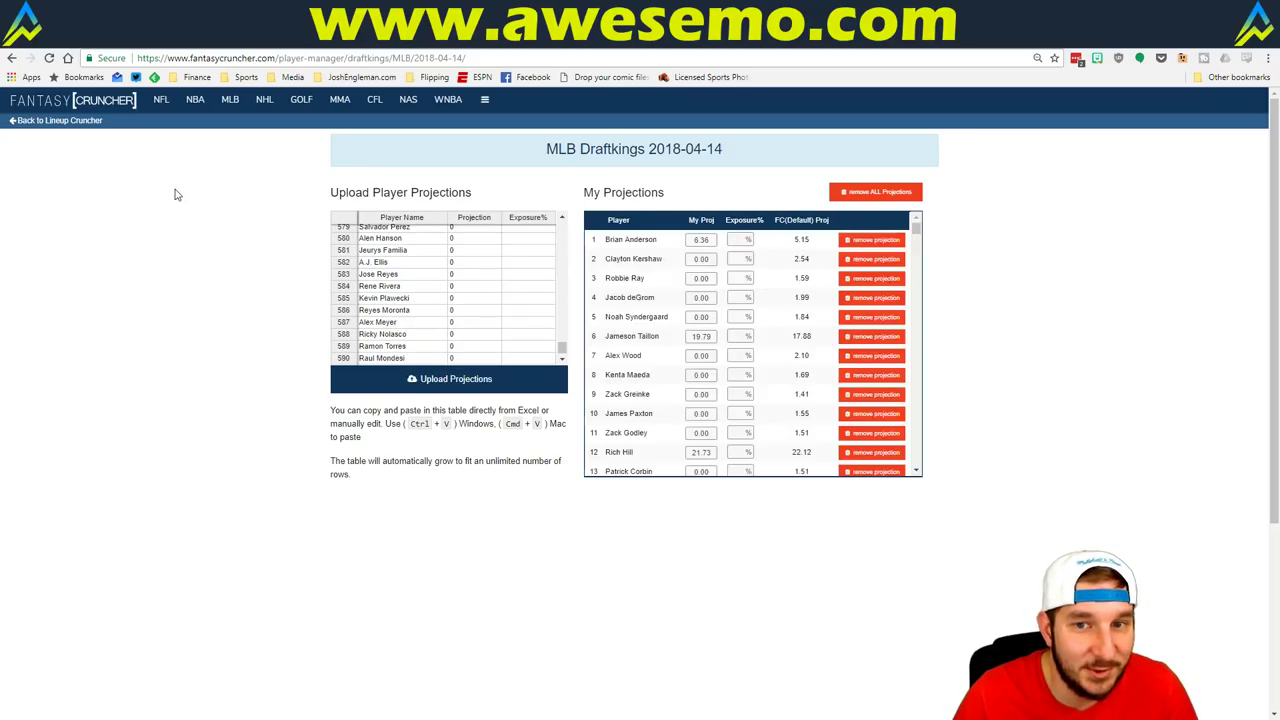
Step: In the DraftKings cruncher's advanced options, set 15% randomness and 80% exposure applied as Each for all players, with a minimum team salary of 48500
{"action": "left_click", "coordinate": [80, 121]}
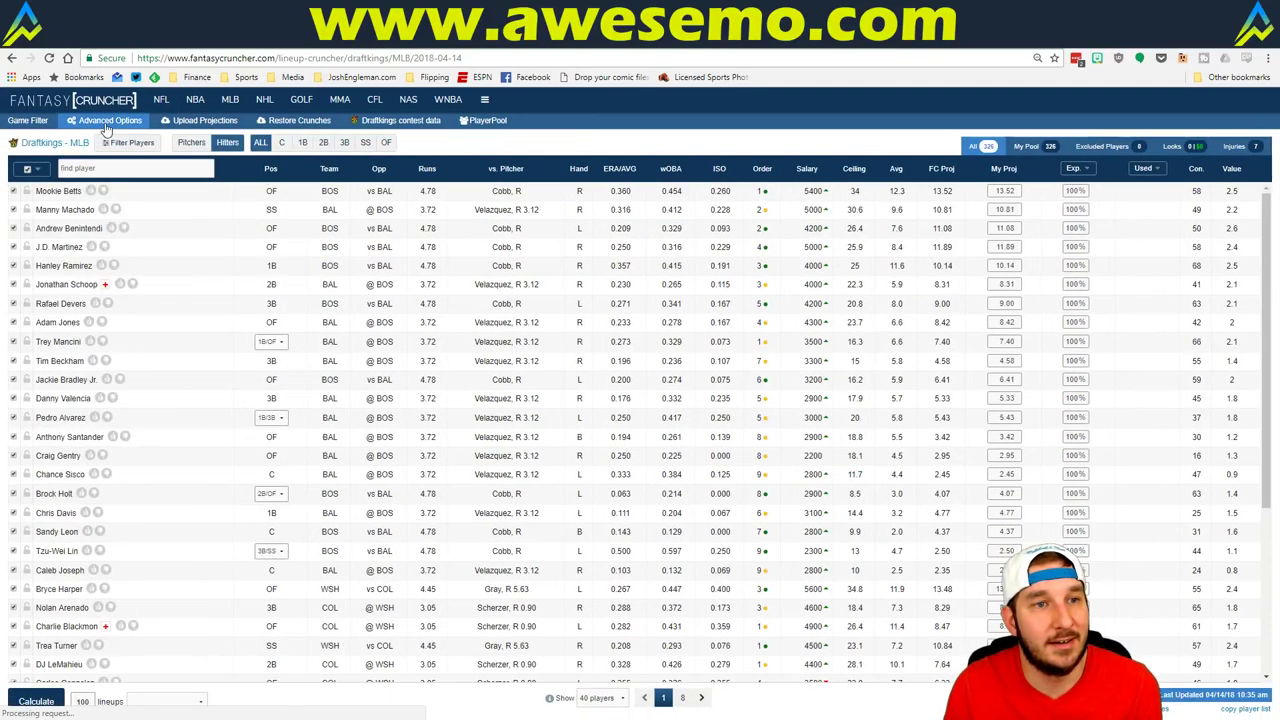
{"action": "left_click", "coordinate": [106, 124]}
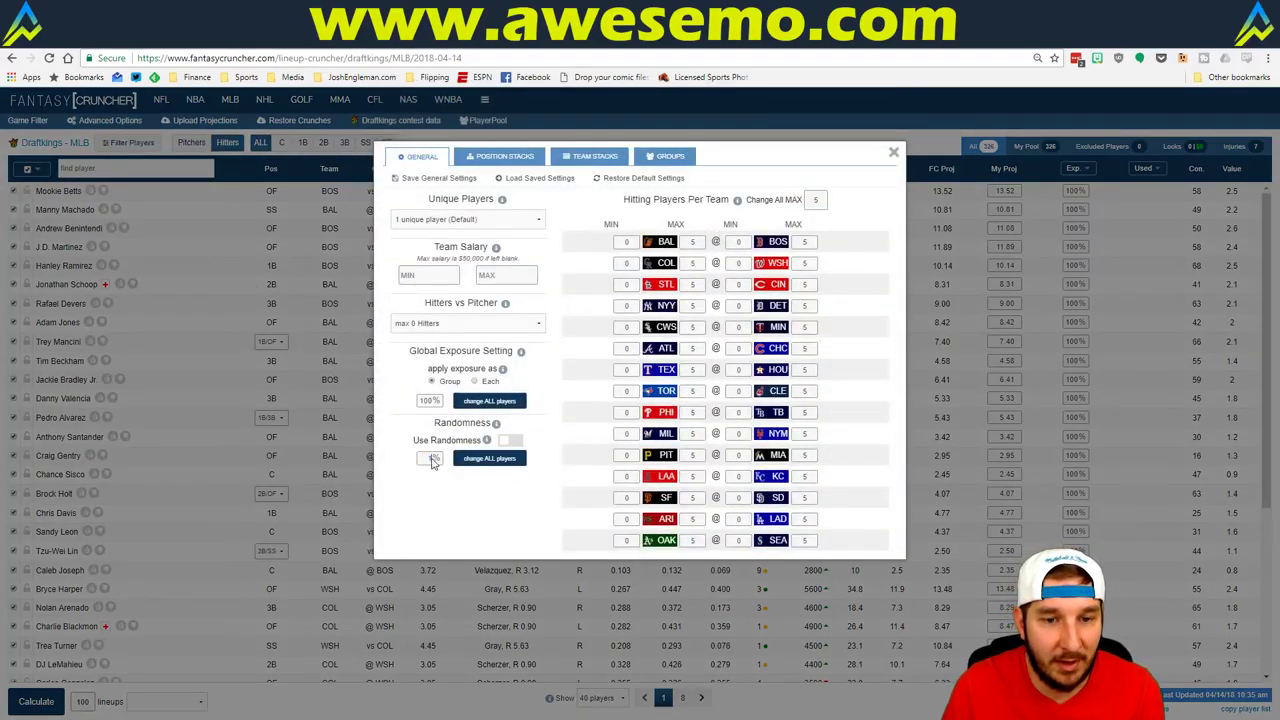
{"action": "left_click", "coordinate": [467, 458]}
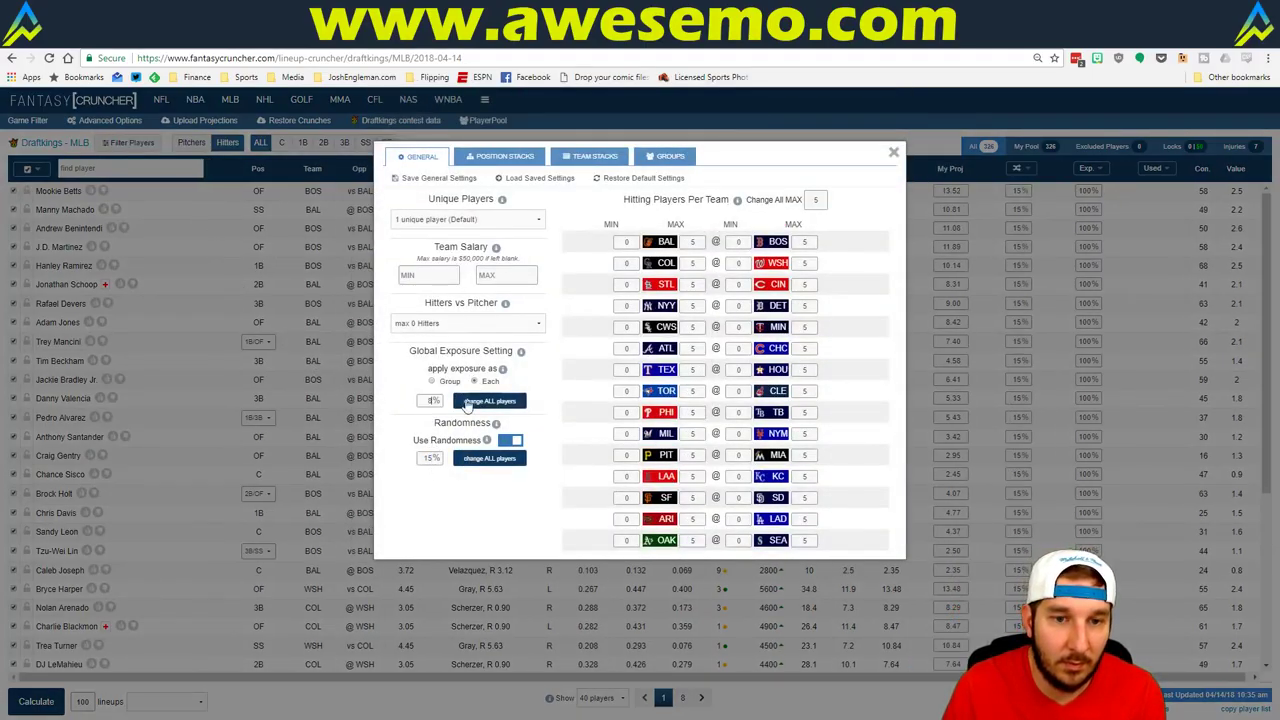
{"action": "left_click", "coordinate": [489, 401]}
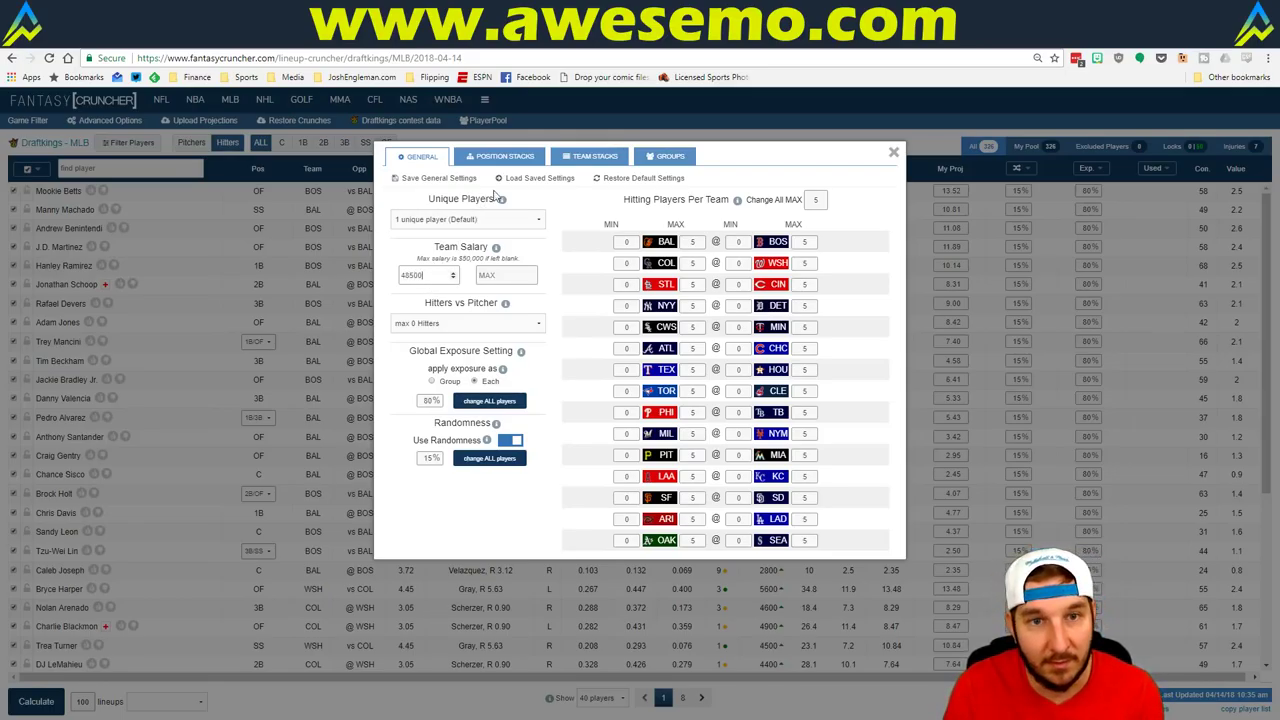
Step: Create two team stacks, one with a stack size of 4 players and one with 3 players, deleting the extra third stack
{"action": "left_click", "coordinate": [590, 156]}
{"action": "left_click", "coordinate": [430, 178]}
{"action": "left_click", "coordinate": [490, 222]}
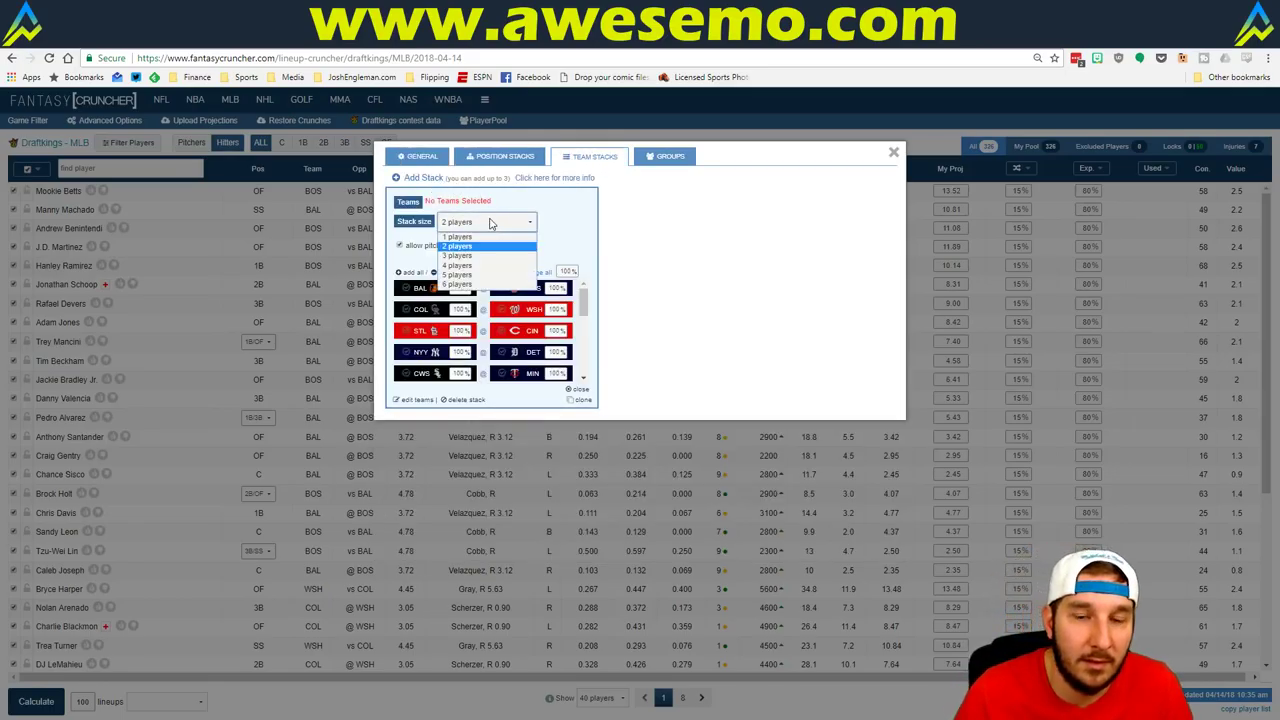
{"action": "left_click", "coordinate": [500, 265]}
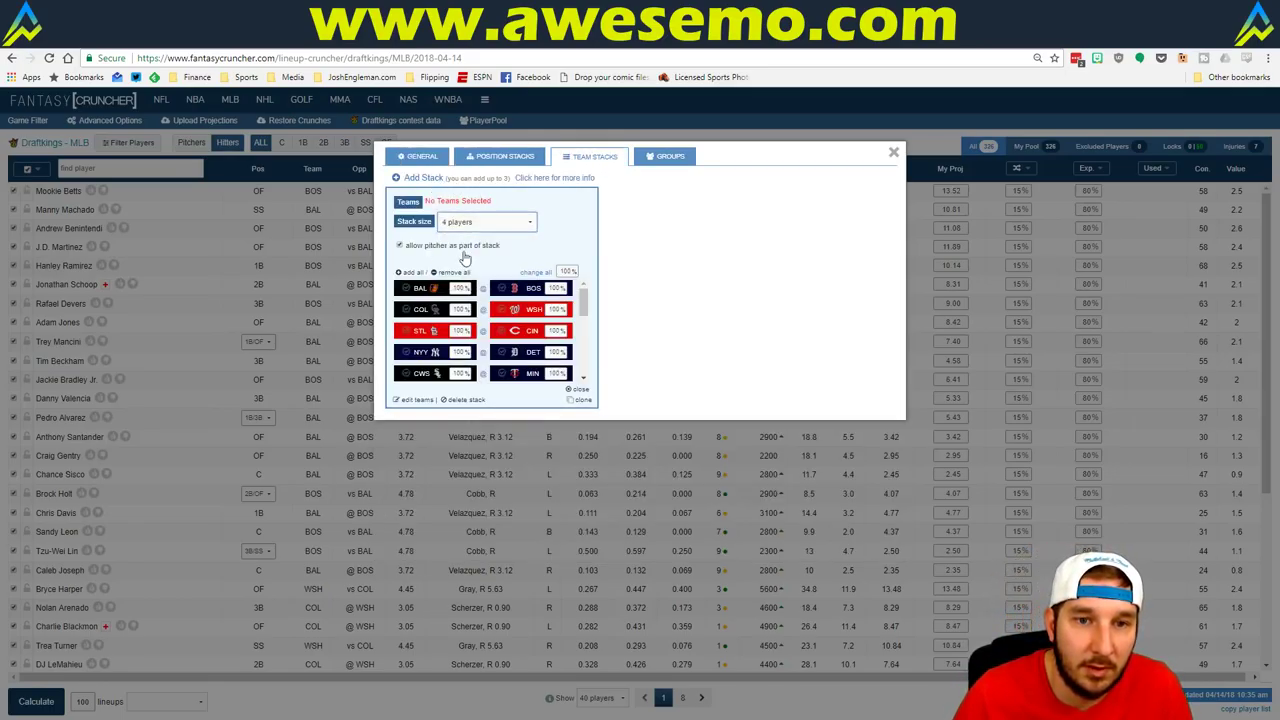
{"action": "left_click", "coordinate": [420, 178]}
{"action": "left_click", "coordinate": [705, 222]}
{"action": "left_click", "coordinate": [684, 254]}
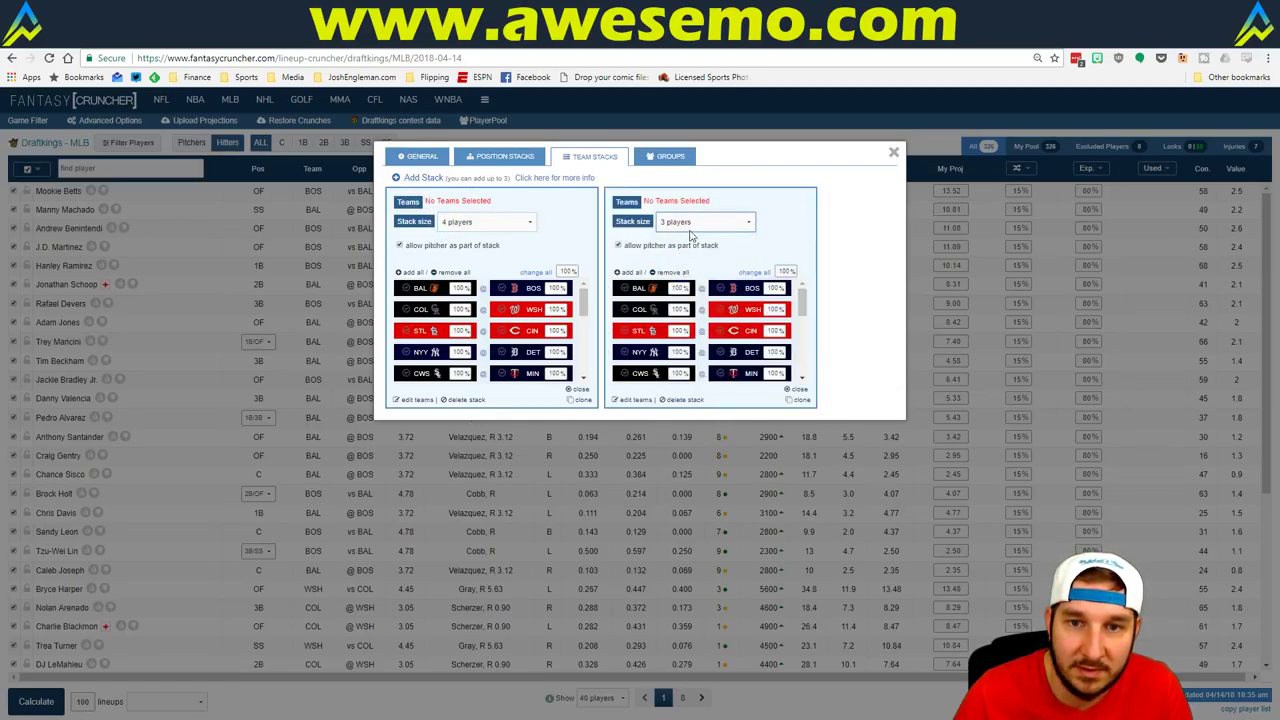
{"action": "left_click", "coordinate": [428, 177]}
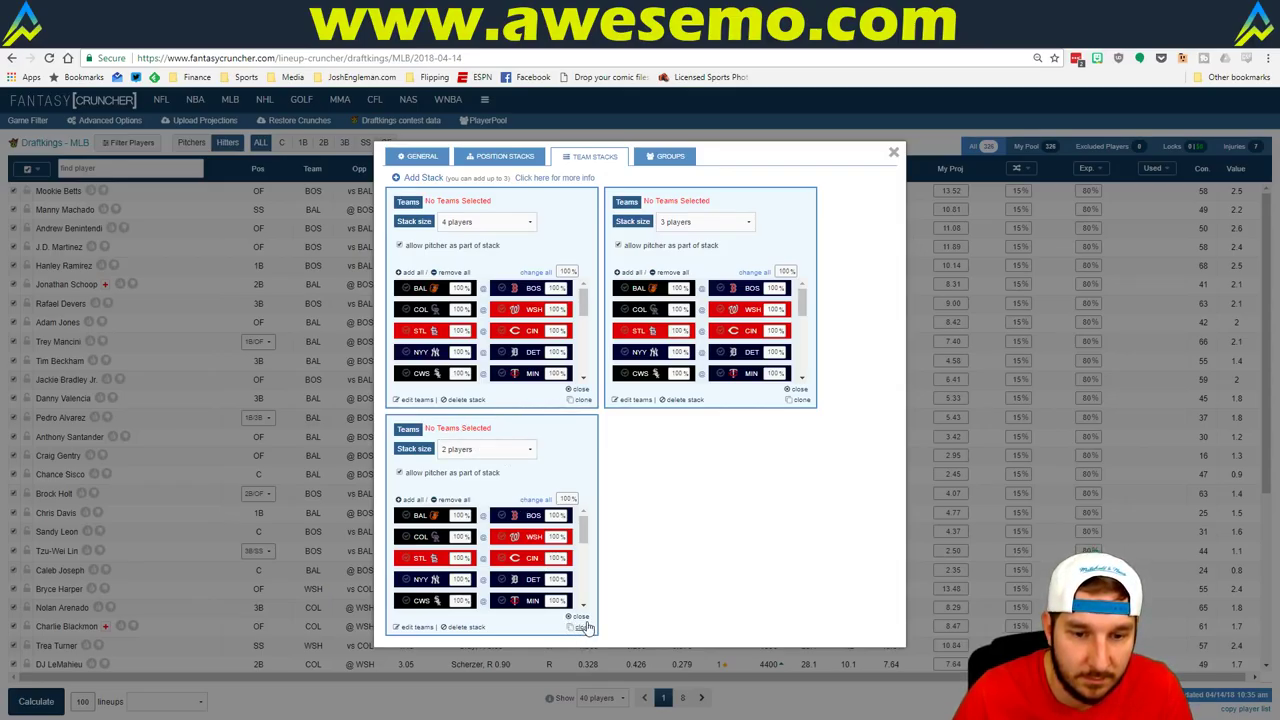
{"action": "left_click", "coordinate": [466, 627]}
Step: Add all teams to both the 4-player and 3-player stacks and close the advanced options
{"action": "left_click", "coordinate": [407, 272]}
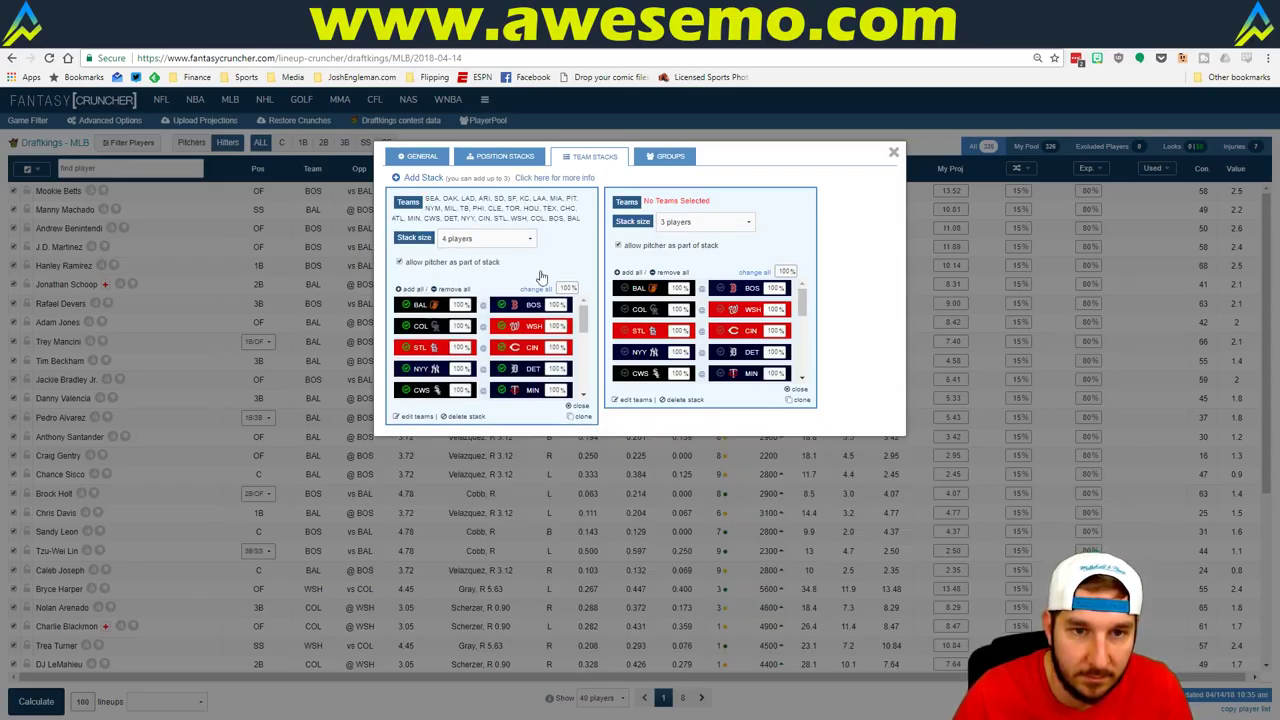
{"action": "left_click", "coordinate": [628, 272]}
{"action": "left_click", "coordinate": [893, 153]}
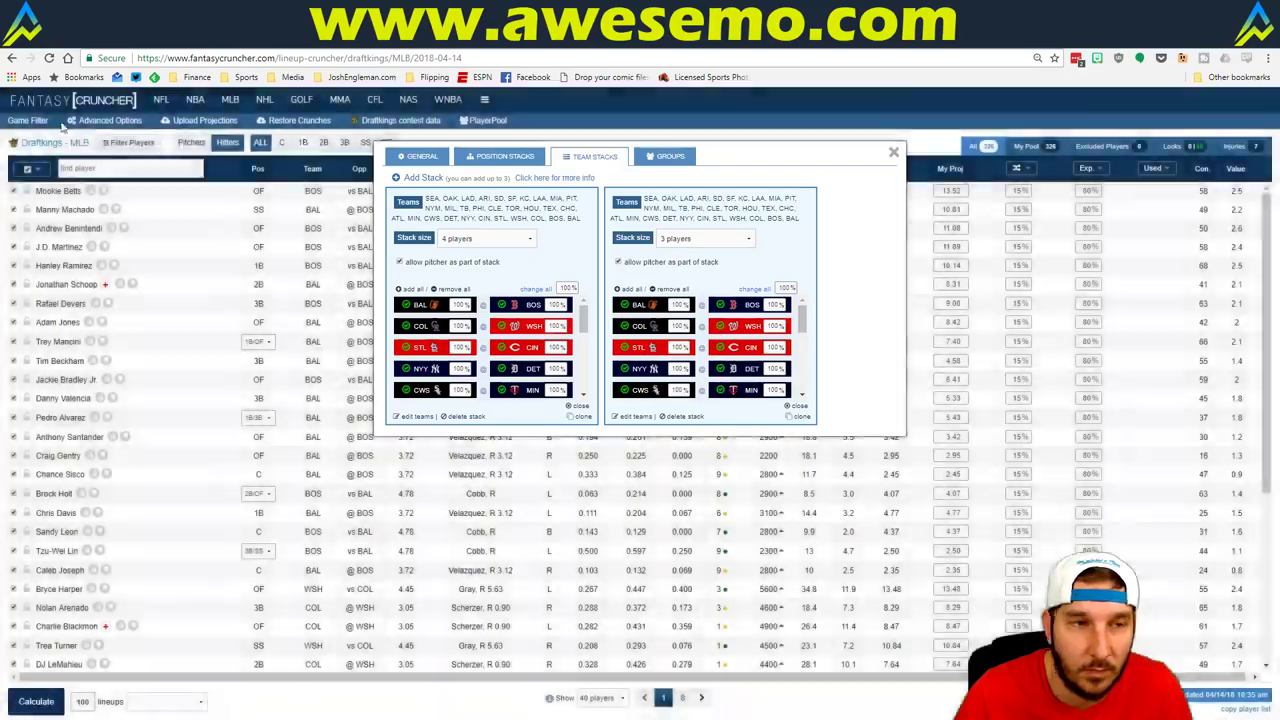
Step: Filter the DraftKings games to the 04/14 7:10 pm slate with 6 games
{"action": "left_click", "coordinate": [28, 120]}
{"action": "left_click", "coordinate": [220, 163]}
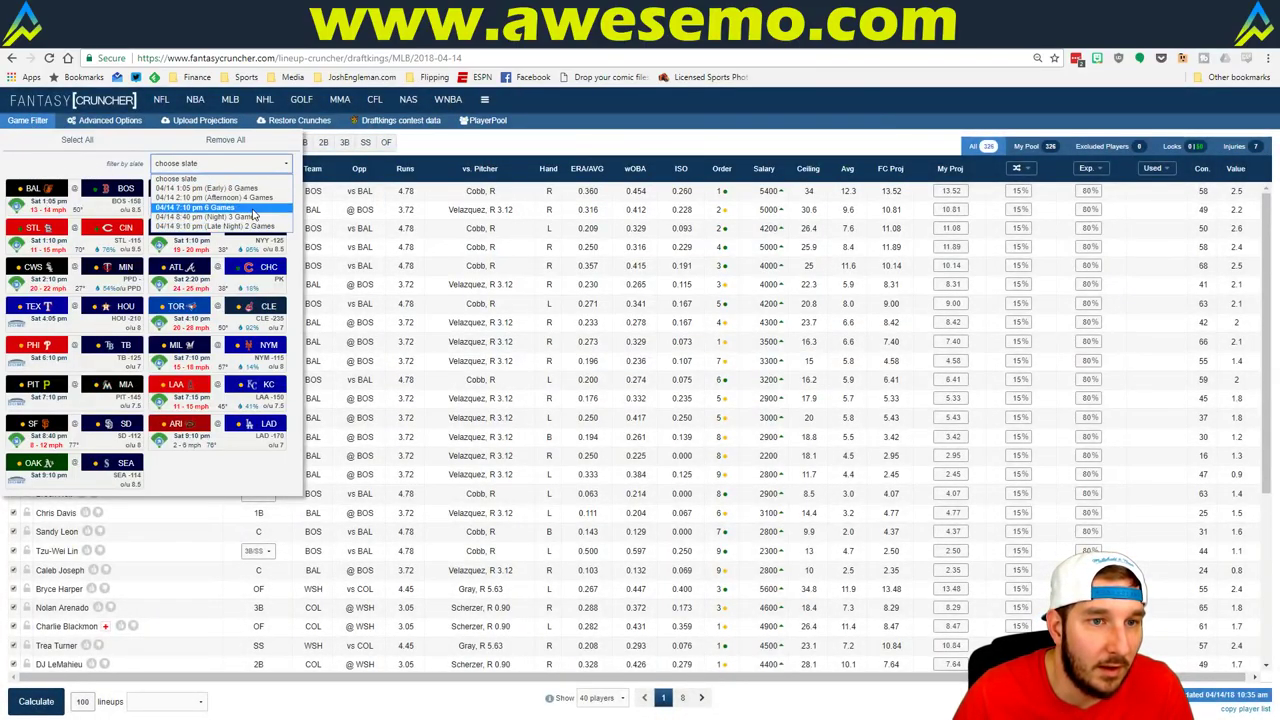
{"action": "left_click", "coordinate": [253, 213]}
{"action": "left_click", "coordinate": [549, 152]}
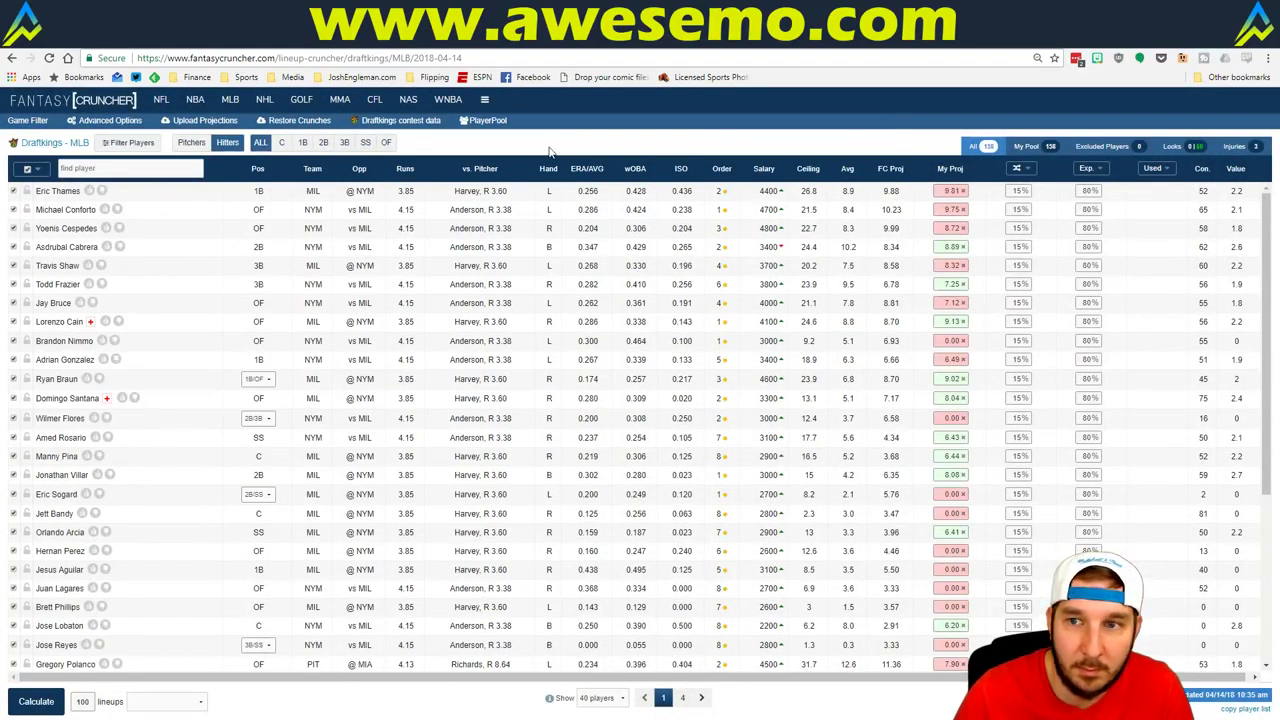
Step: Calculate 50 DraftKings lineups using My Projections
{"action": "left_click", "coordinate": [165, 701]}
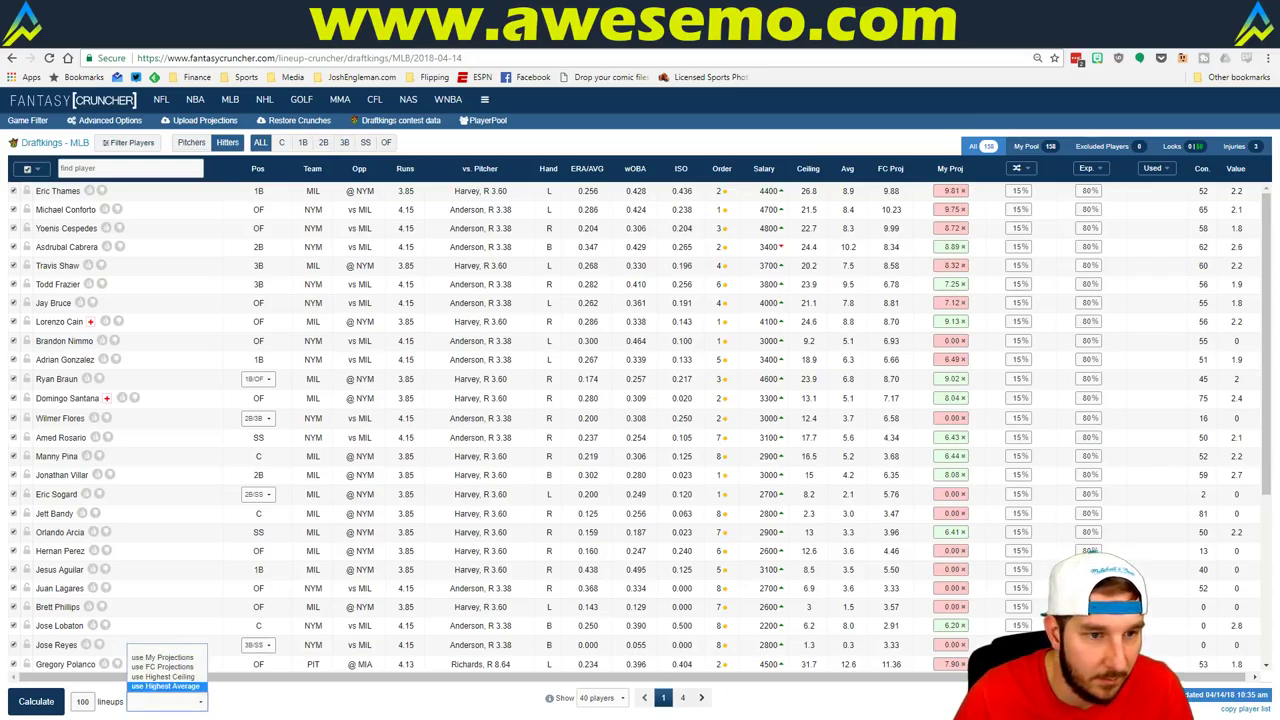
{"action": "left_click", "coordinate": [162, 657]}
{"action": "double_click", "coordinate": [74, 704]}
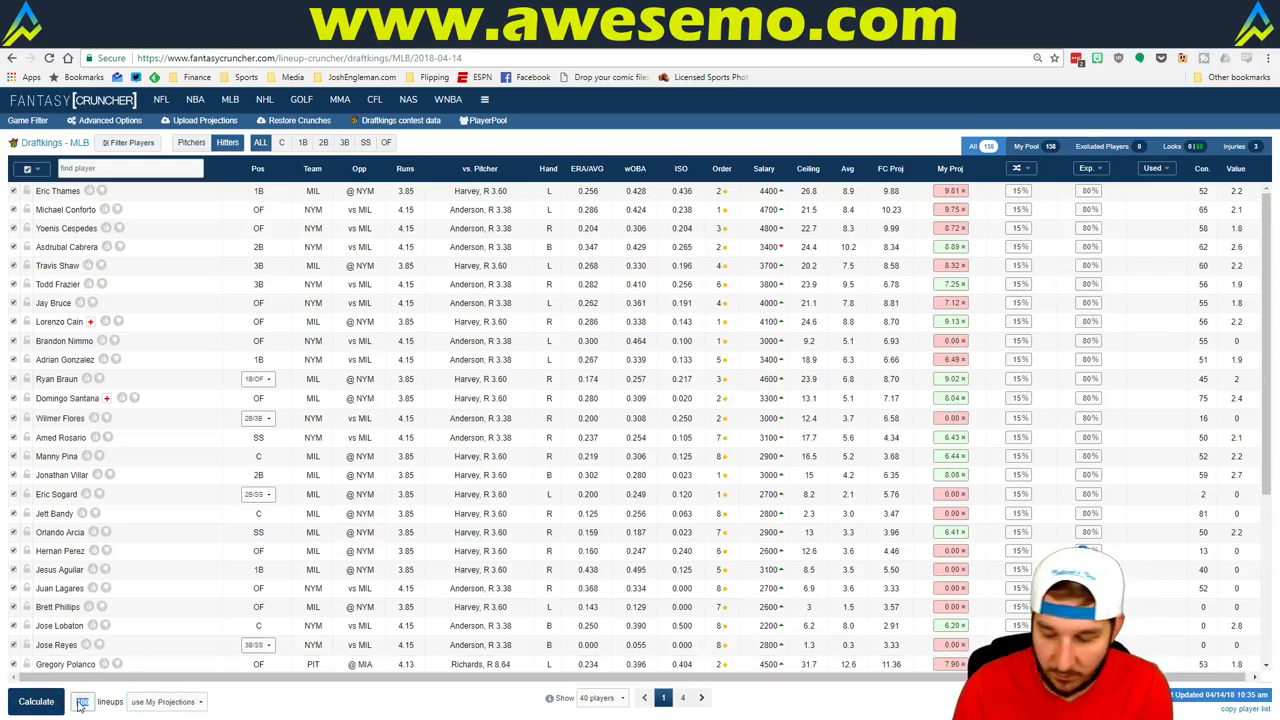
{"action": "type", "text": "1"}
{"action": "left_click", "coordinate": [36, 701]}
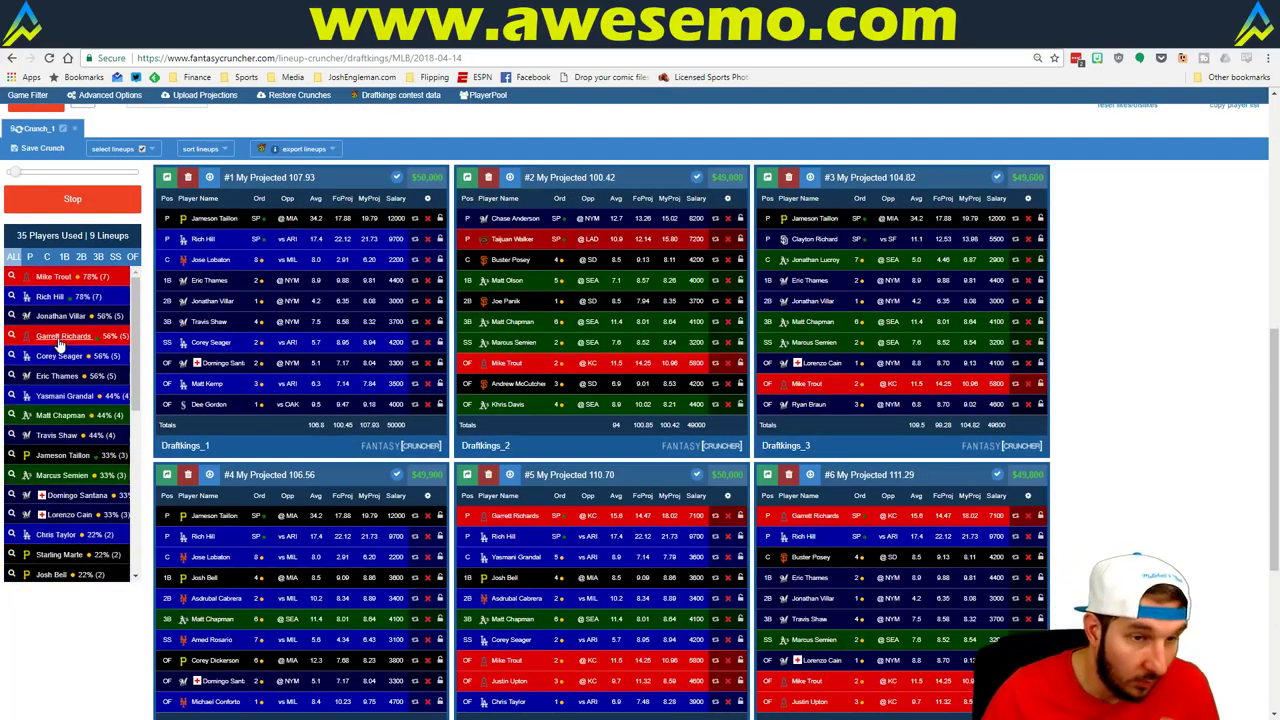
Step: Review the exposure of pitchers and all players across the generated DraftKings lineups and in the player table's Used column
{"action": "left_click", "coordinate": [29, 256]}
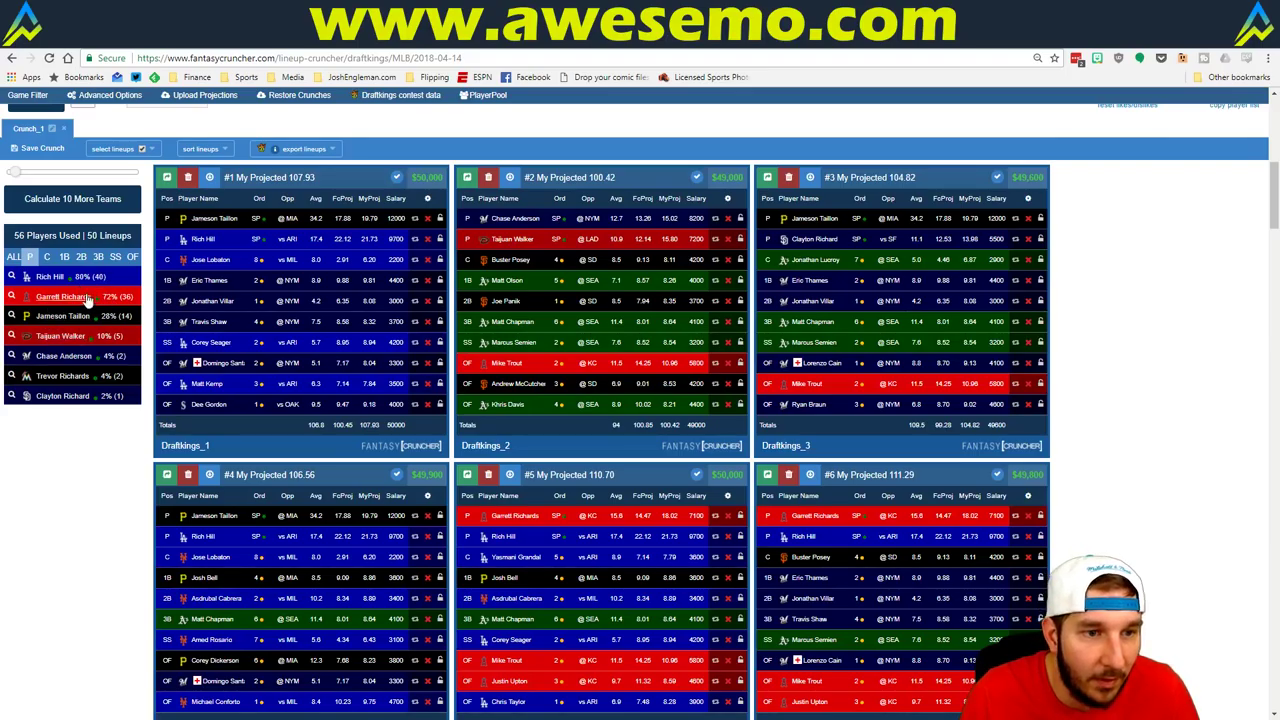
{"action": "left_click", "coordinate": [14, 258]}
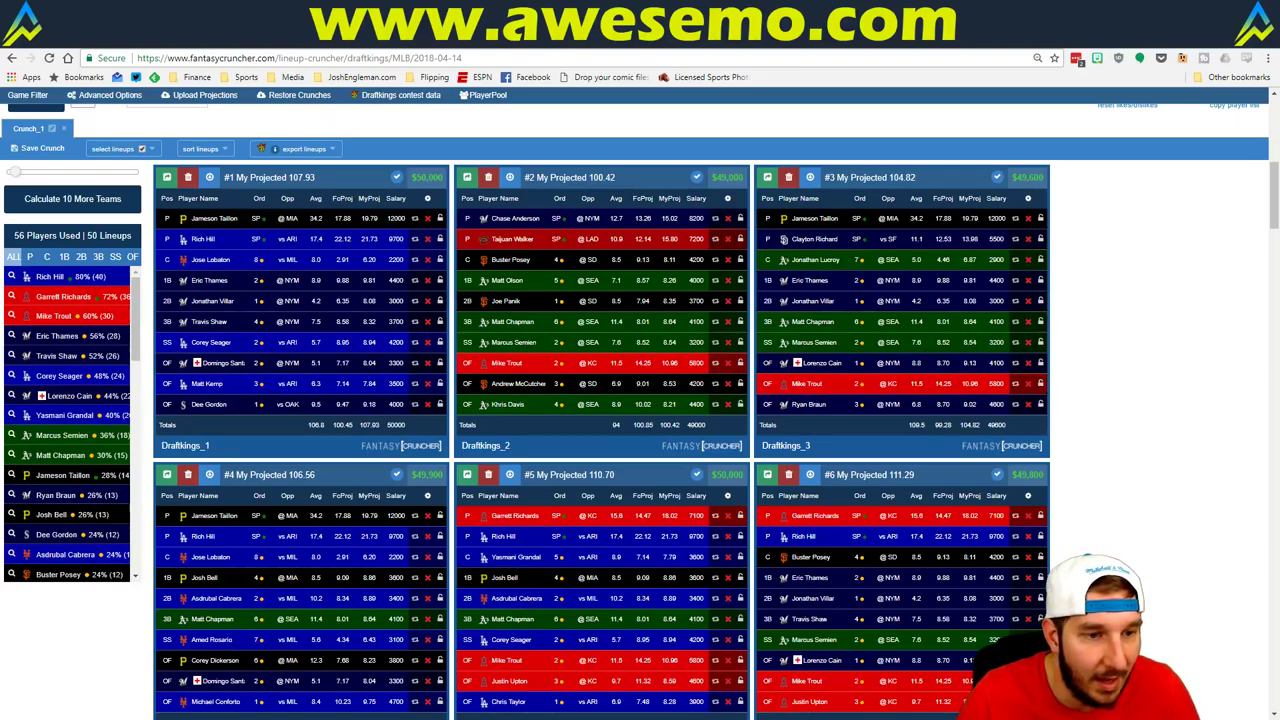
{"action": "scroll", "coordinate": [72, 400], "scroll_direction": "down", "scroll_amount": 2}
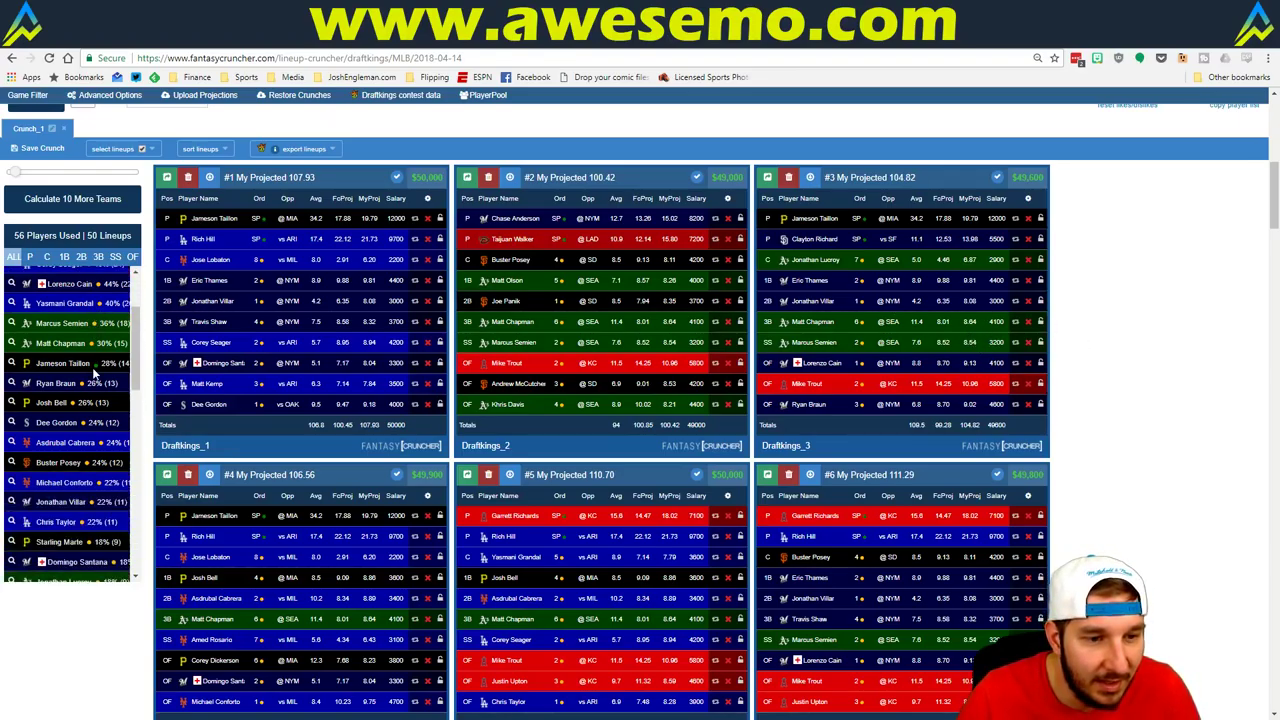
{"action": "scroll", "coordinate": [129, 375], "scroll_direction": "up", "scroll_amount": 3}
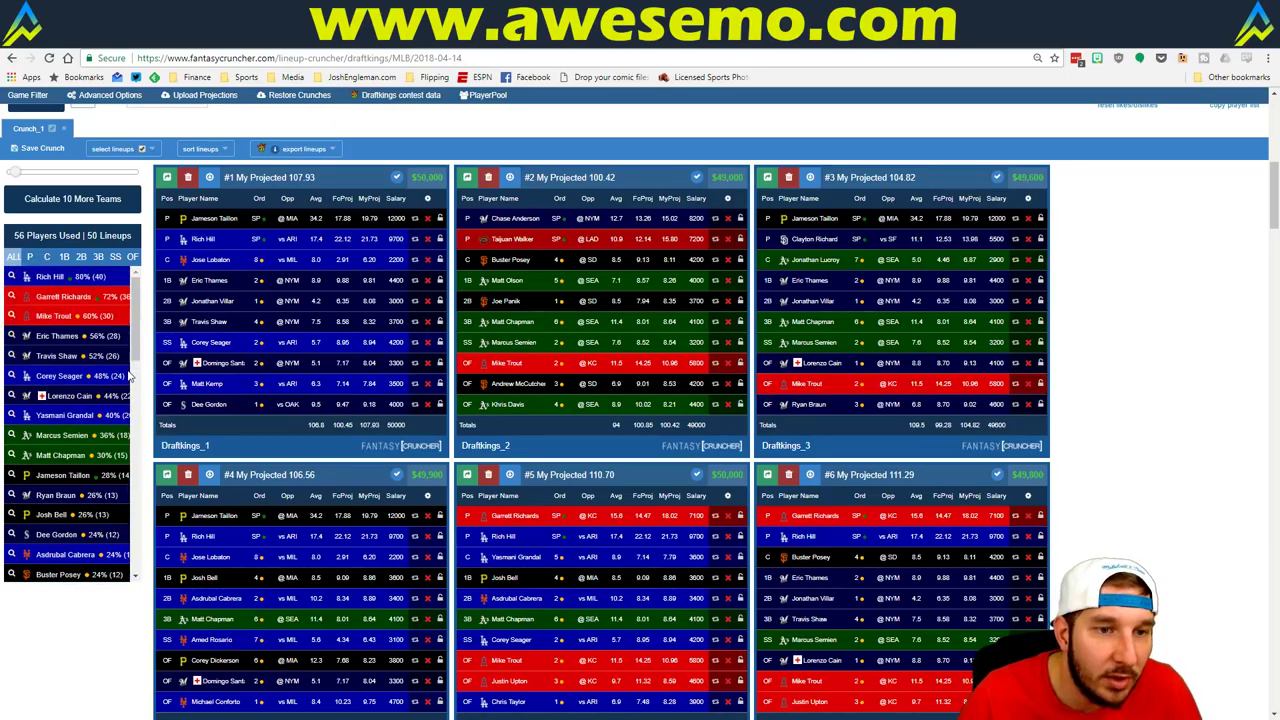
{"action": "left_click", "coordinate": [488, 94]}
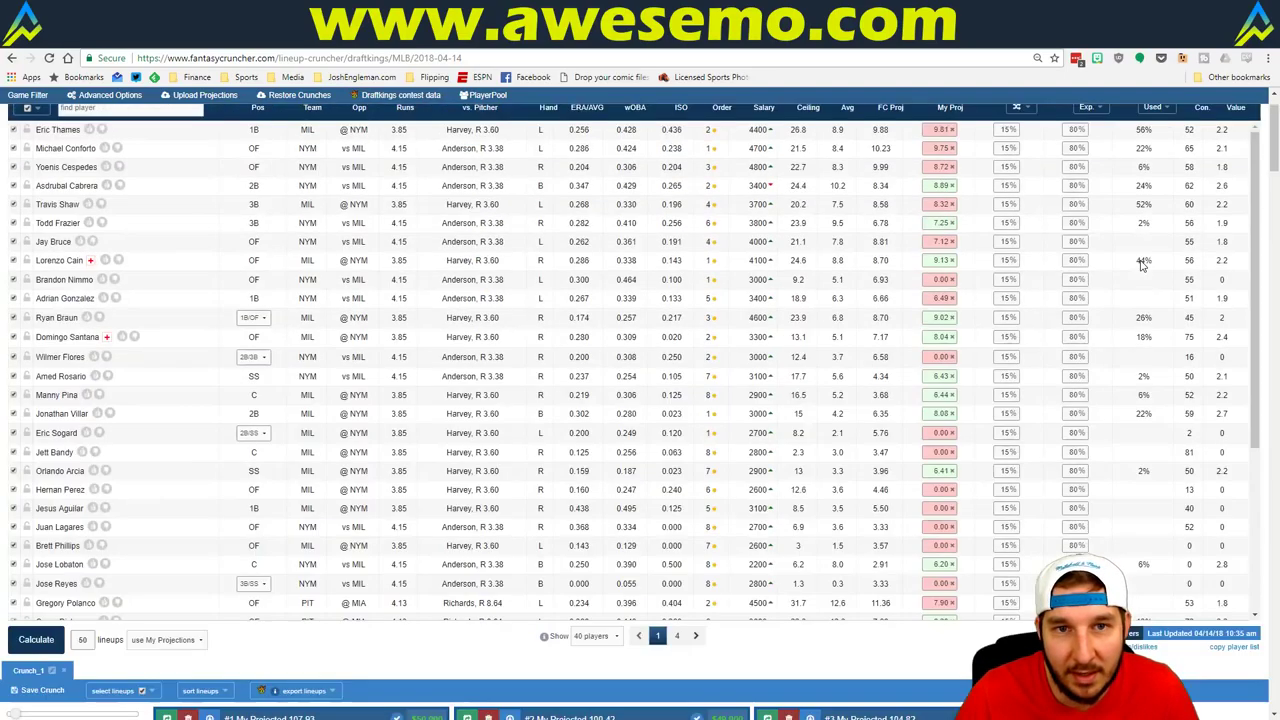
Step: Switch to the Excel spreadsheet and move the pivot table's FD column ahead of the DK column
{"action": "mouse_move", "coordinate": [231, 103]}
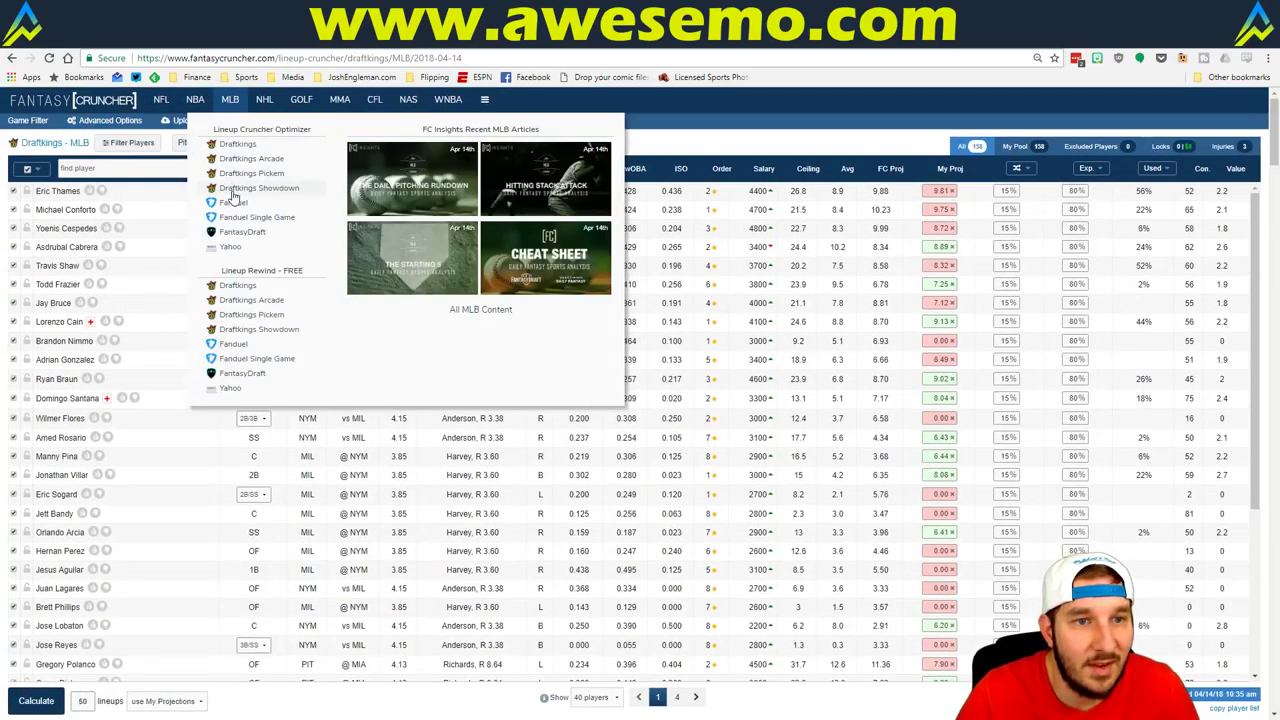
{"action": "key", "text": "alt+Tab"}
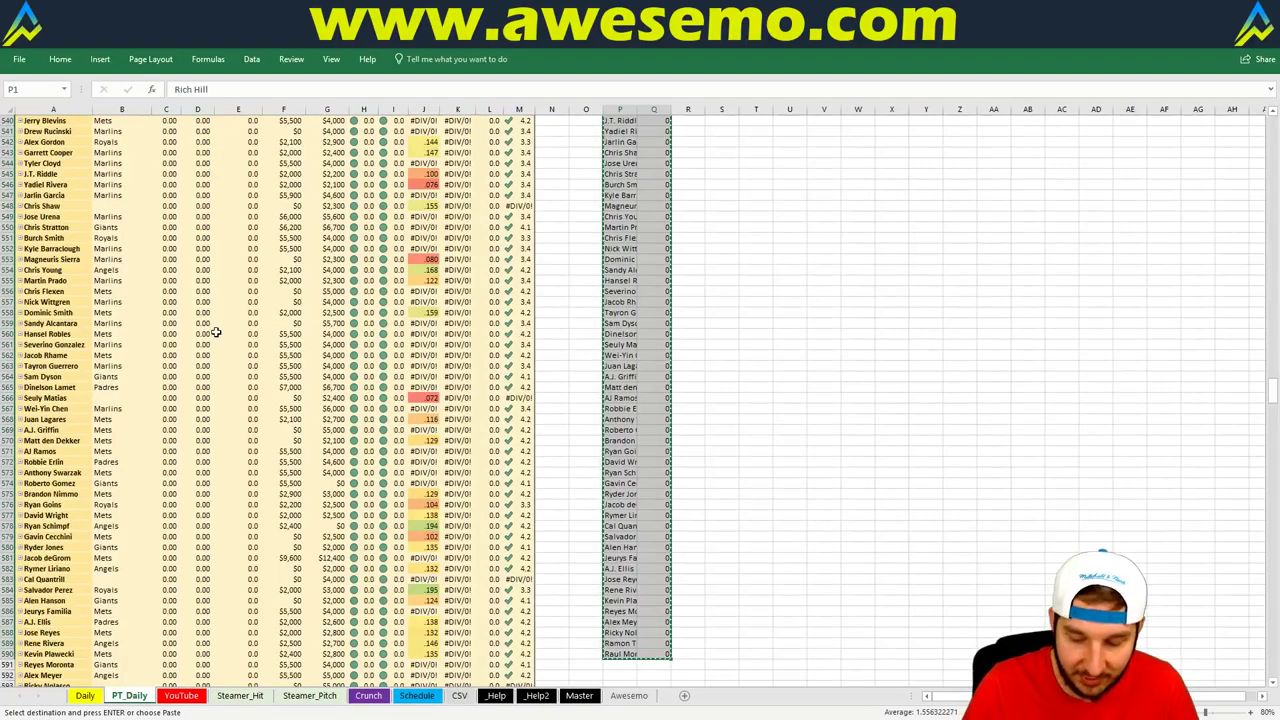
{"action": "key", "text": "ctrl+Home"}
{"action": "left_click", "coordinate": [197, 164]}
{"action": "left_click_drag", "start_coordinate": [200, 170], "coordinate": [160, 176]}
Step: Copy the Name, Team and FD columns for all players and paste them as values at P1, replacing the DK list
{"action": "left_click_drag", "start_coordinate": [38, 174], "coordinate": [150, 655]}
{"action": "key", "text": "ctrl+c"}
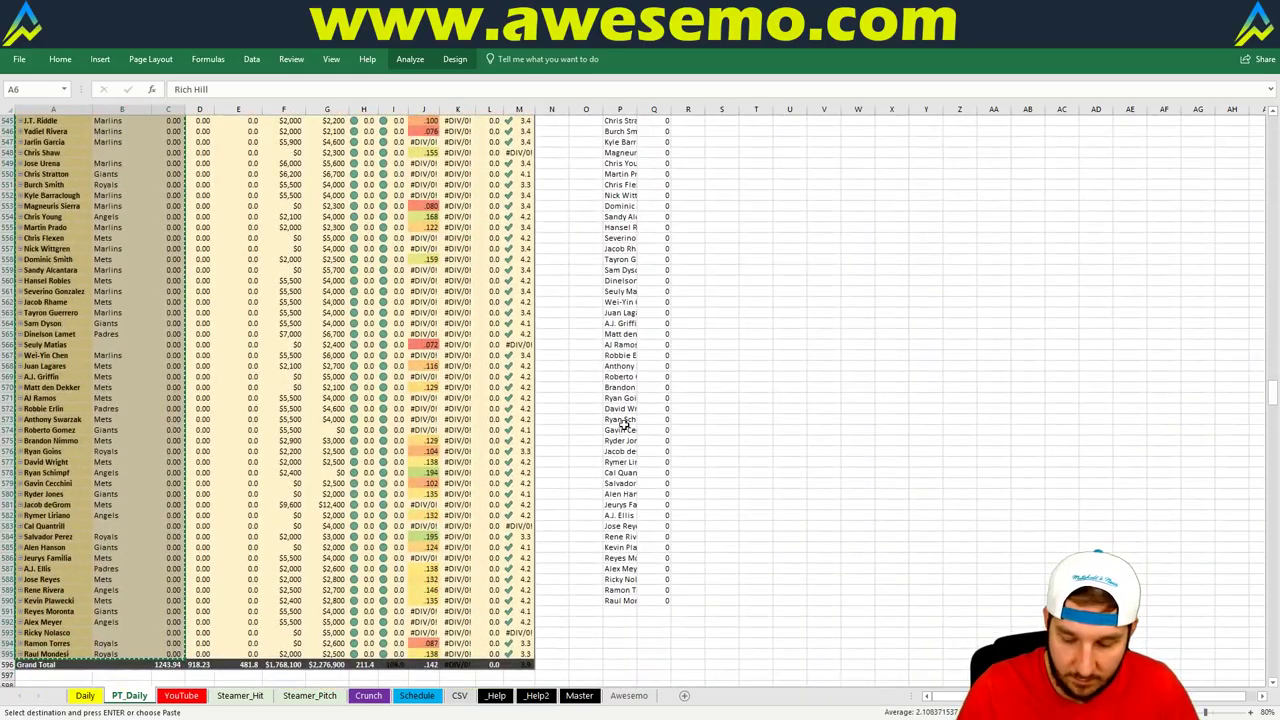
{"action": "key", "text": "ctrl+Home"}
{"action": "right_click", "coordinate": [626, 122]}
{"action": "left_click", "coordinate": [677, 183]}
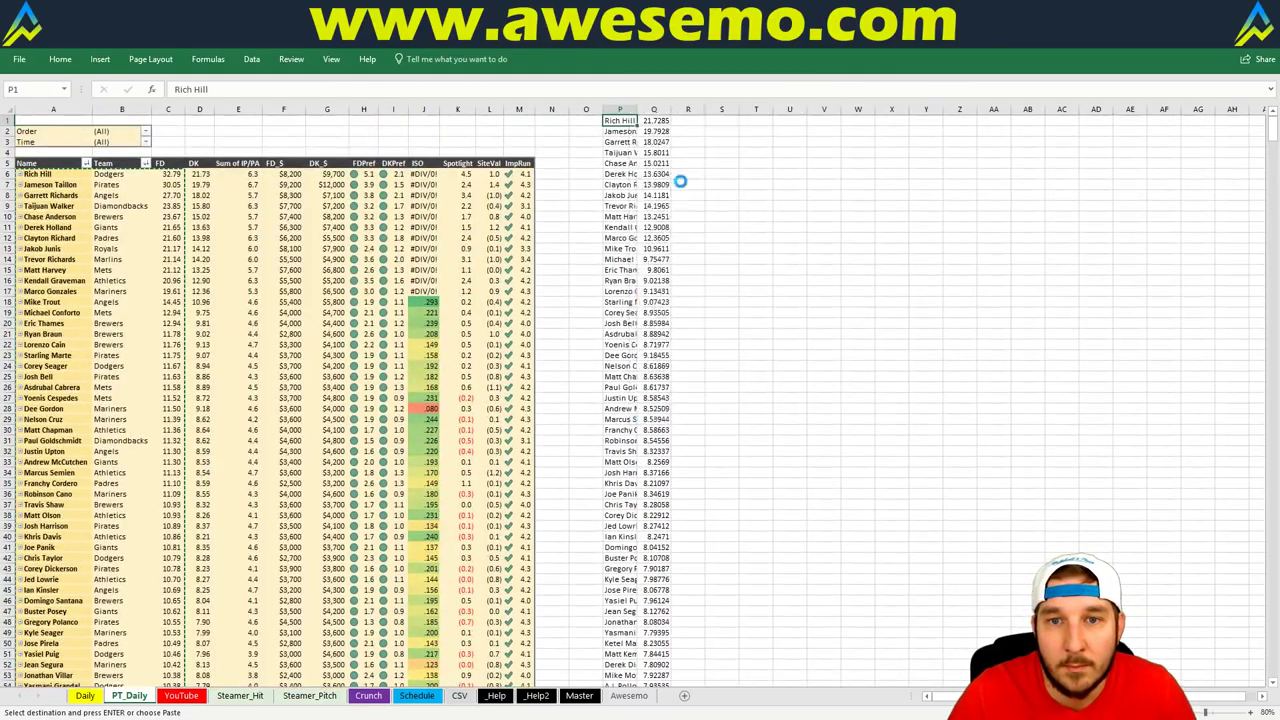
Step: Delete the pasted team column Q, copy the player names with their FD projections, and switch to the FanDuel upload page in the browser
{"action": "right_click", "coordinate": [655, 109]}
{"action": "left_click", "coordinate": [699, 234]}
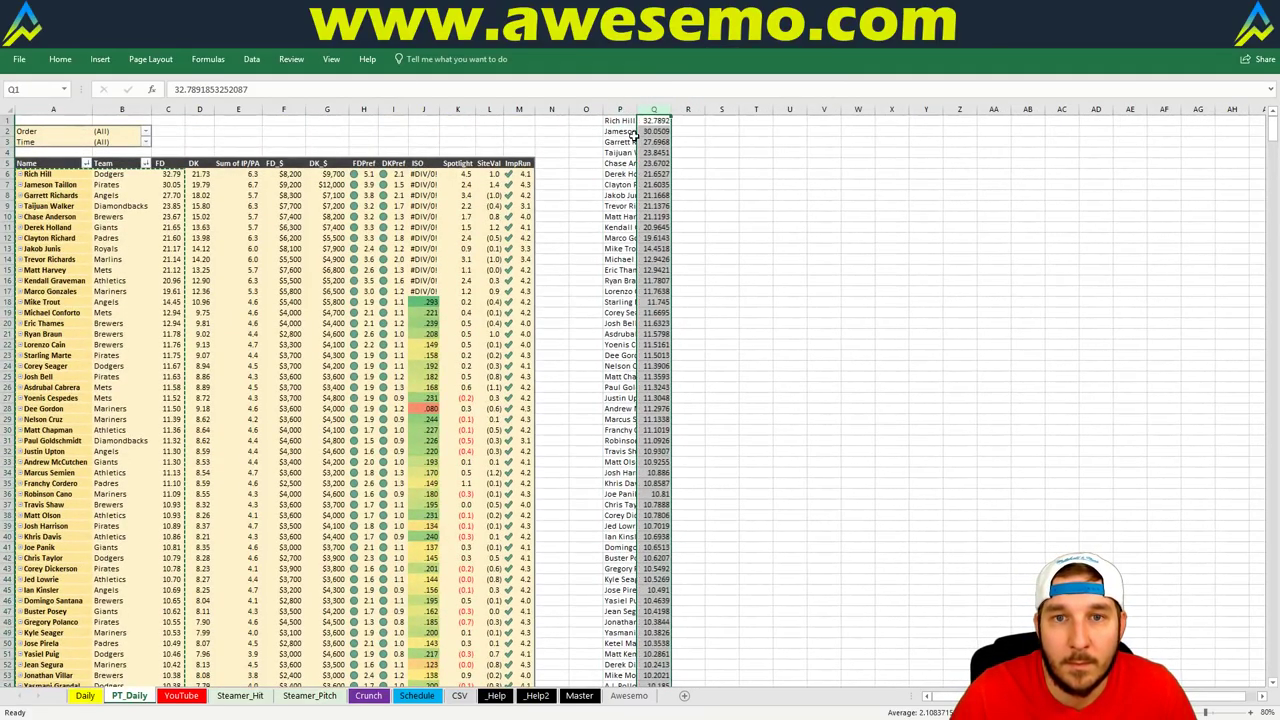
{"action": "left_click_drag", "start_coordinate": [620, 120], "coordinate": [642, 668]}
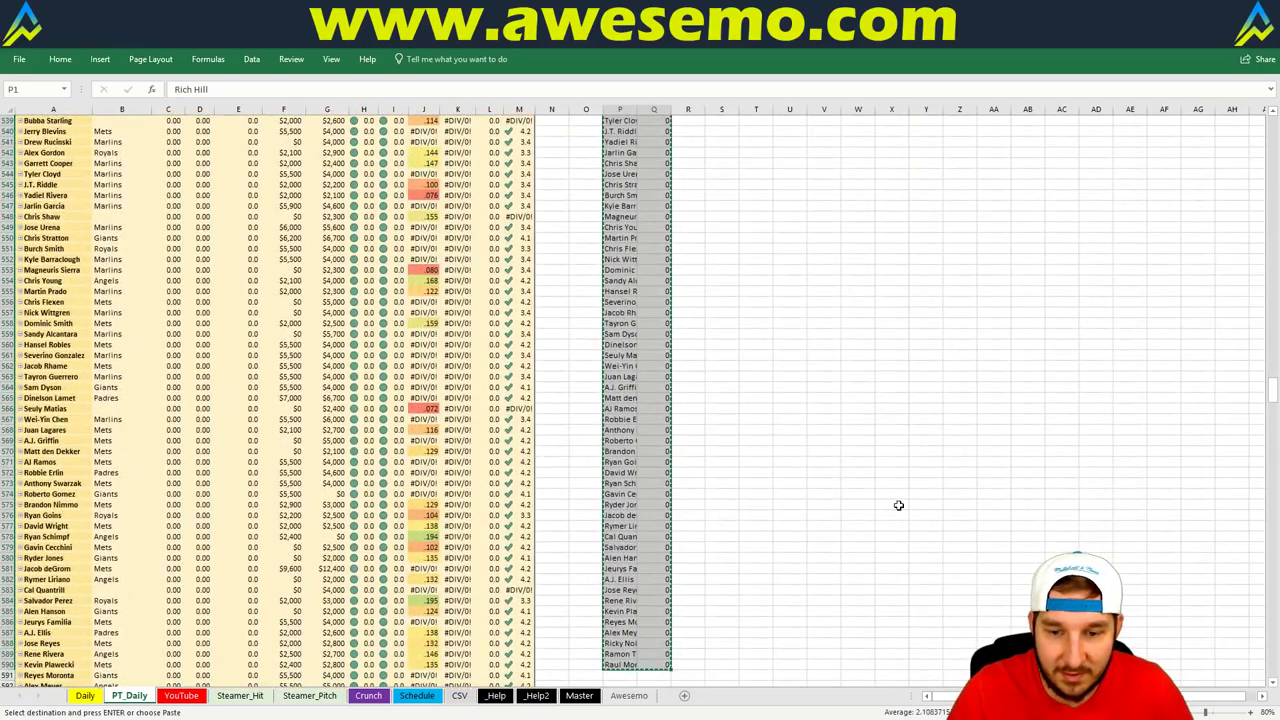
{"action": "key", "text": "ctrl+c"}
{"action": "key", "text": "alt+Tab"}
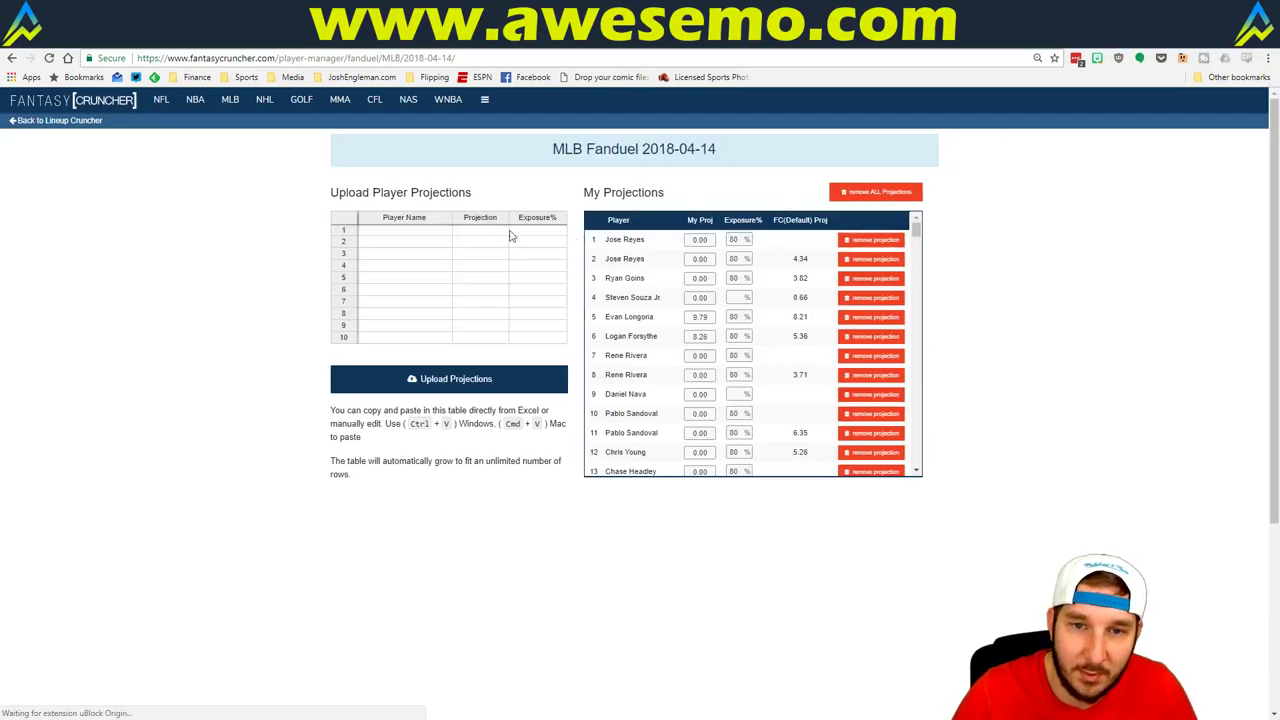
Step: Paste the FD projections into the FanDuel upload table, remove all existing custom projections, and upload the pasted ones
{"action": "left_click", "coordinate": [416, 236]}
{"action": "key", "text": "ctrl+v"}
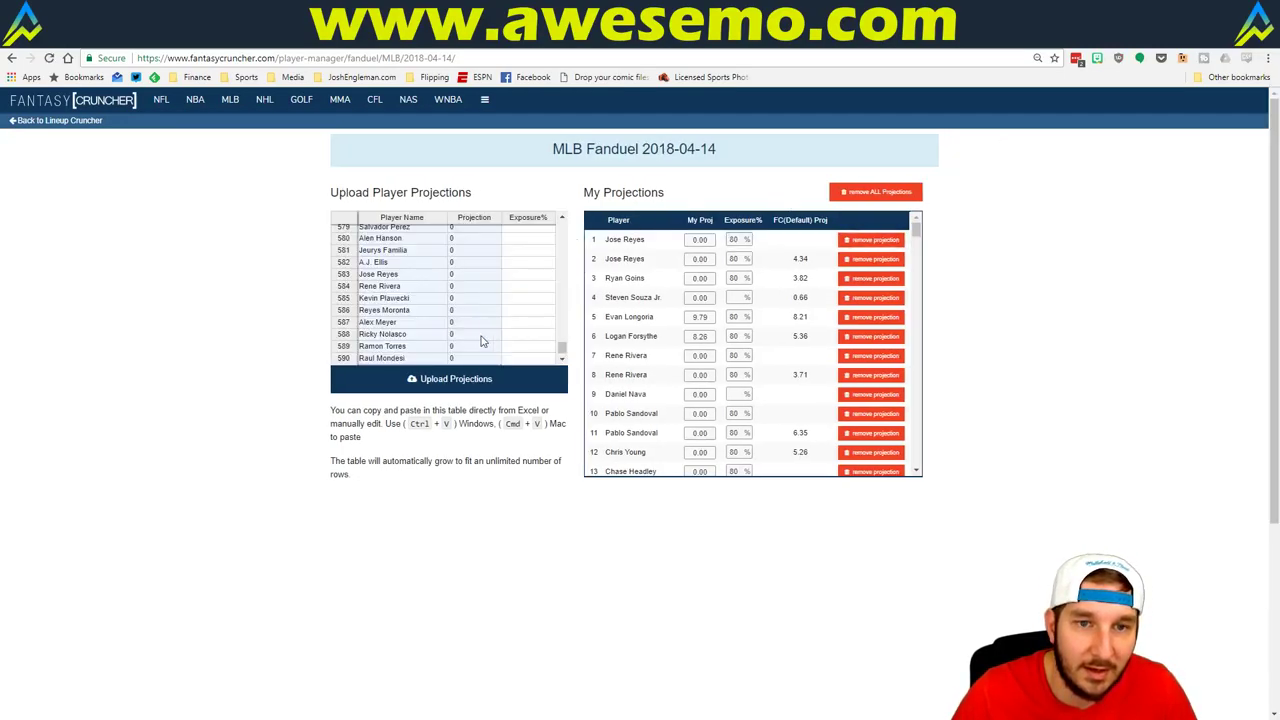
{"action": "left_click", "coordinate": [878, 192]}
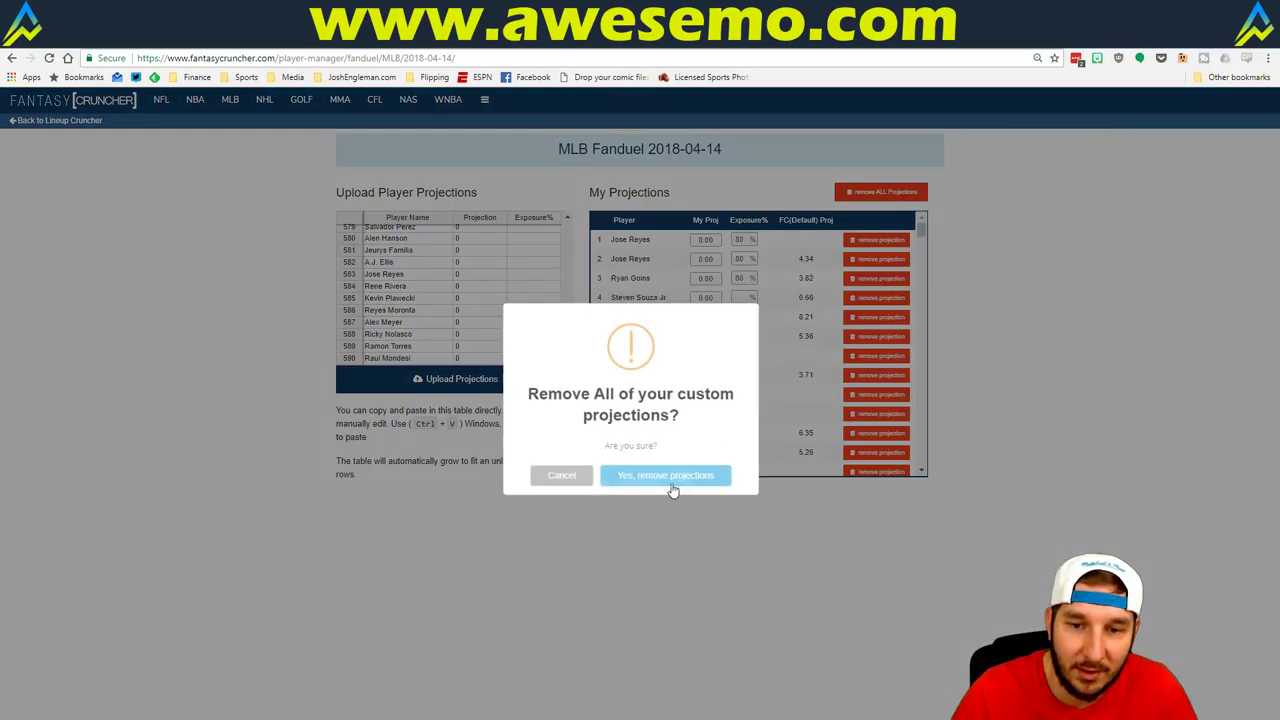
{"action": "left_click", "coordinate": [671, 477]}
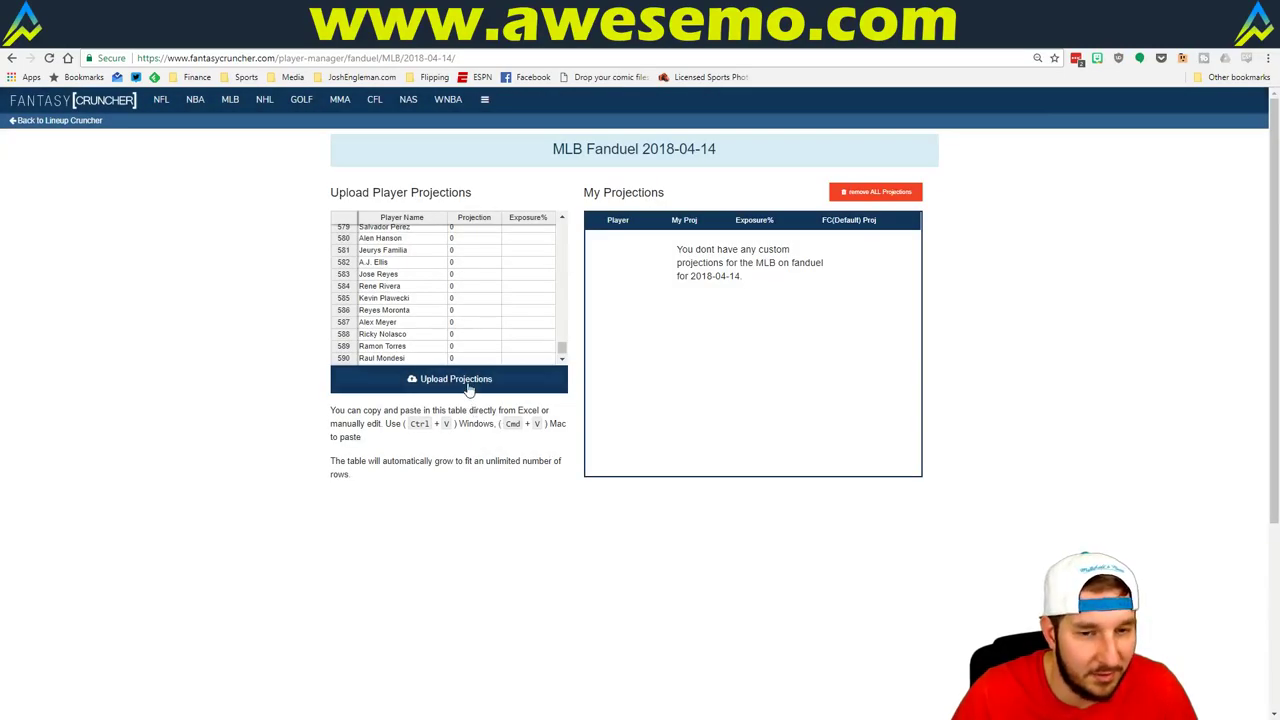
{"action": "left_click", "coordinate": [393, 388]}
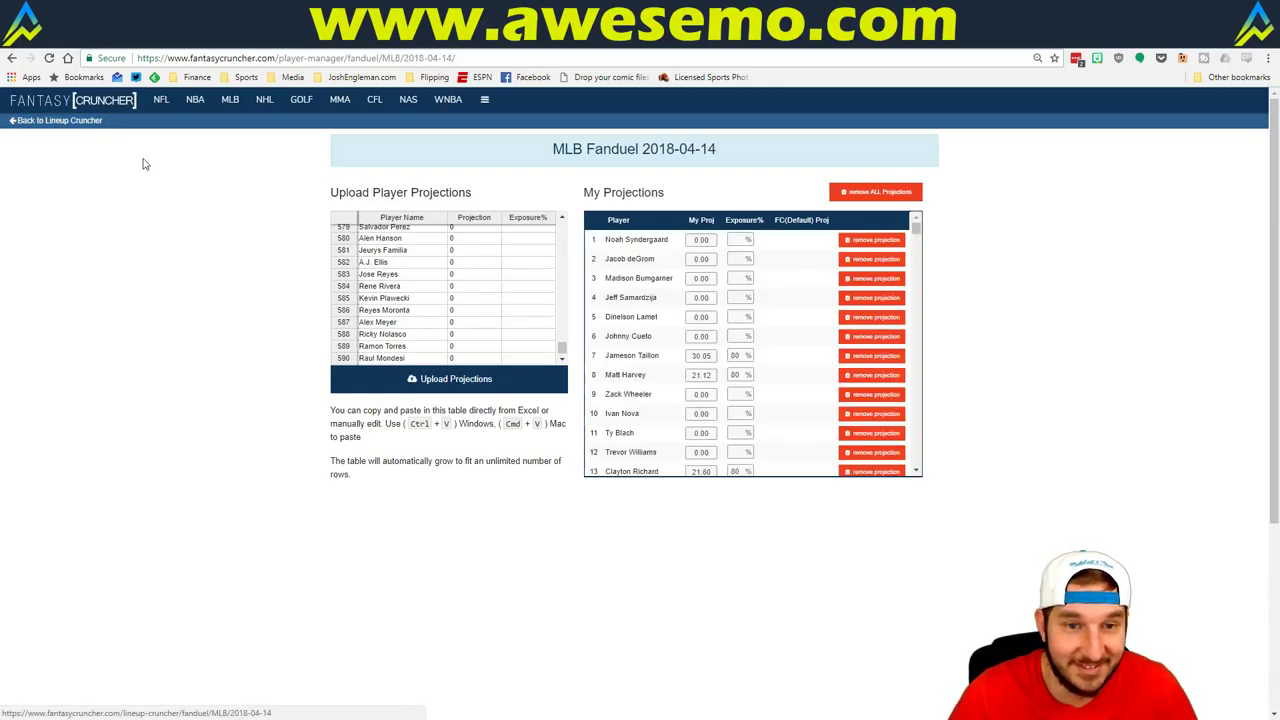
Step: Return to the FanDuel lineup cruncher, calculate 50 lineups using My Projections, and close the old Crunch_1 results
{"action": "left_click", "coordinate": [43, 122]}
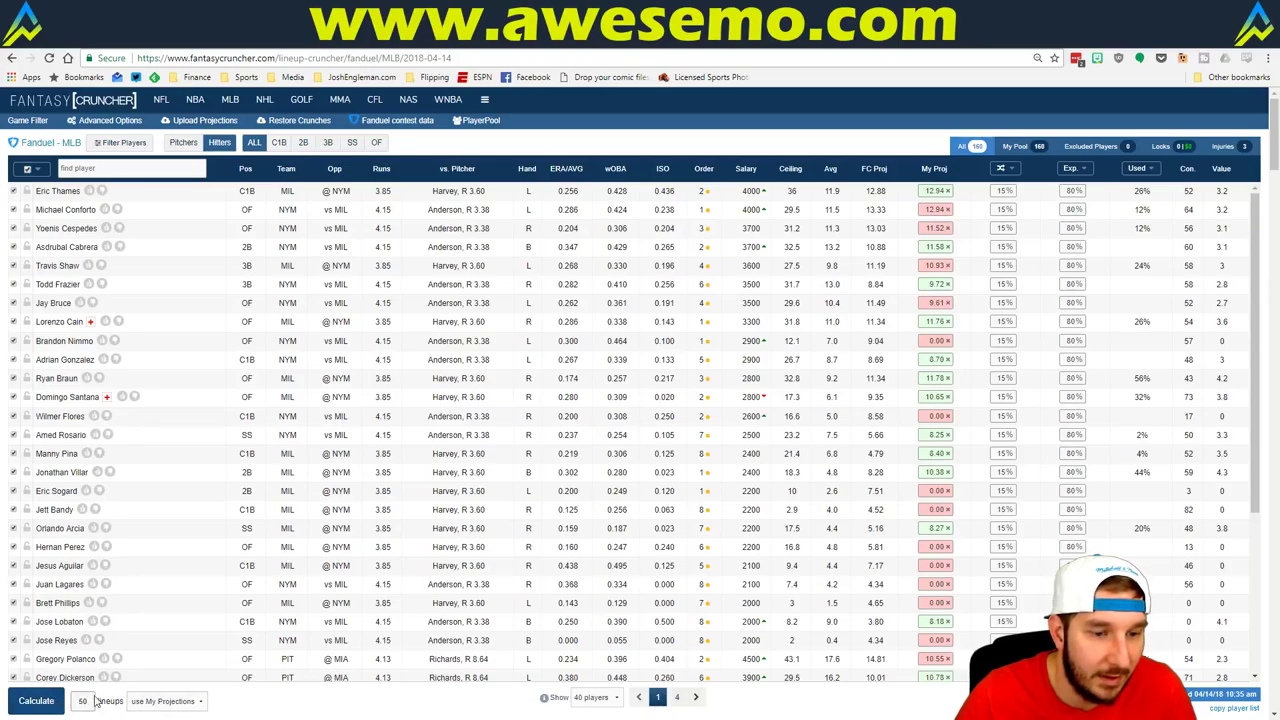
{"action": "left_click", "coordinate": [36, 700]}
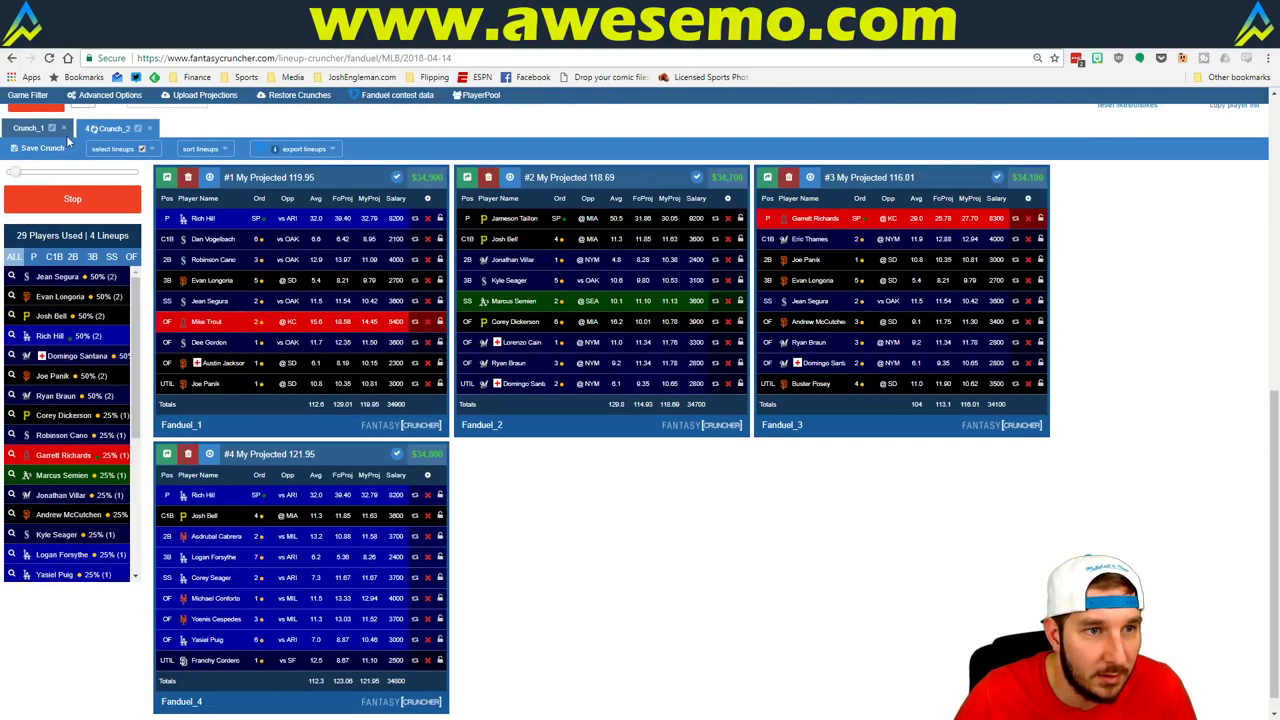
{"action": "left_click", "coordinate": [63, 128]}
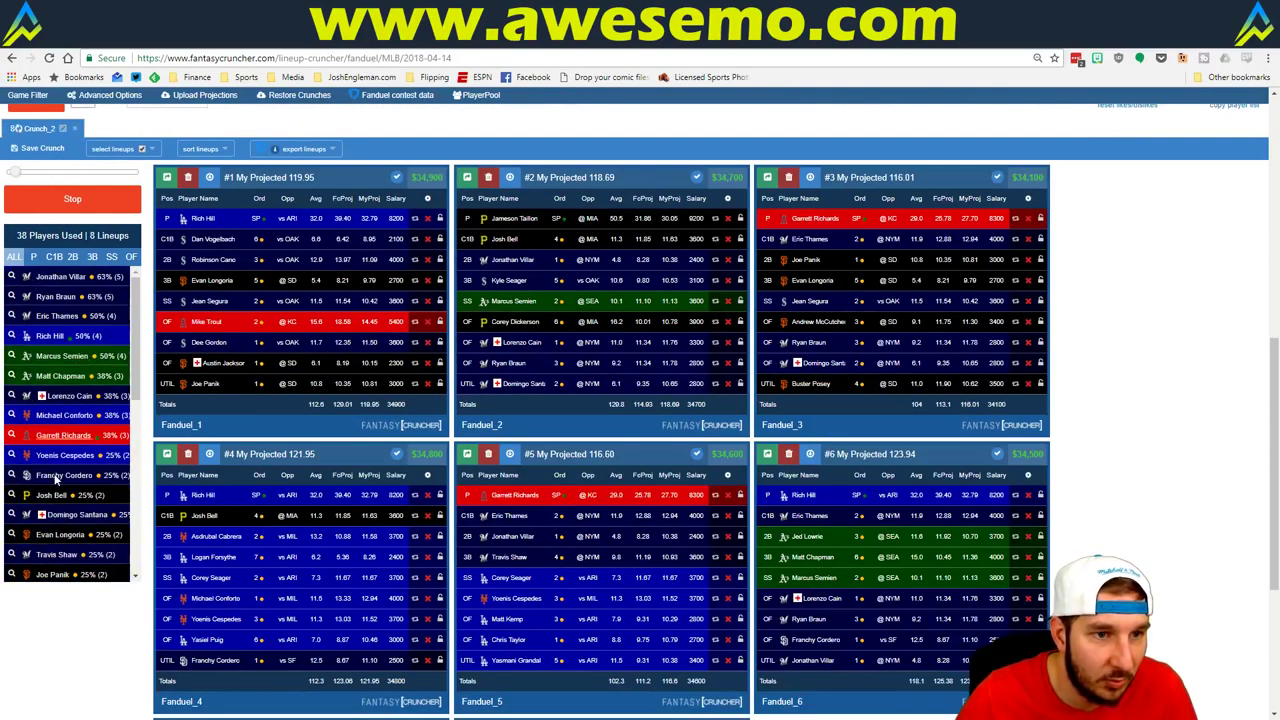
Step: Review the player exposure in the FanDuel lineups, filtered to pitchers first and across all positions after that
{"action": "left_click", "coordinate": [35, 258]}
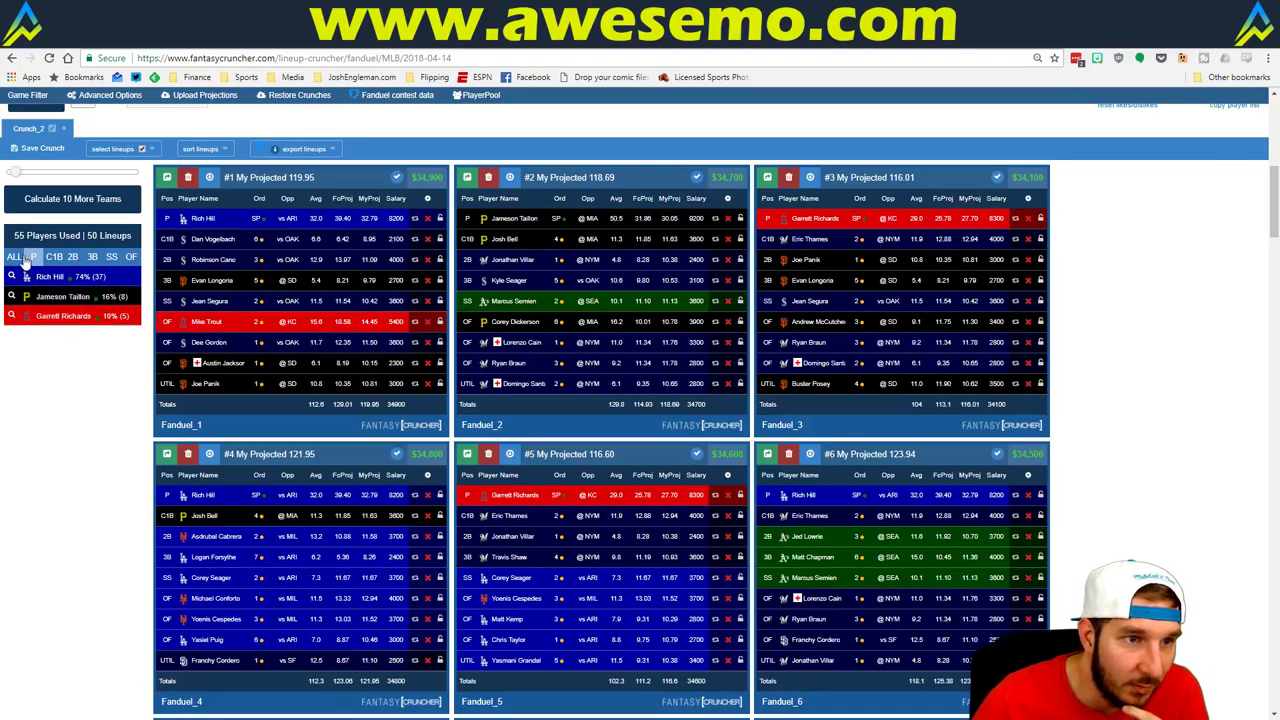
{"action": "left_click", "coordinate": [20, 258]}
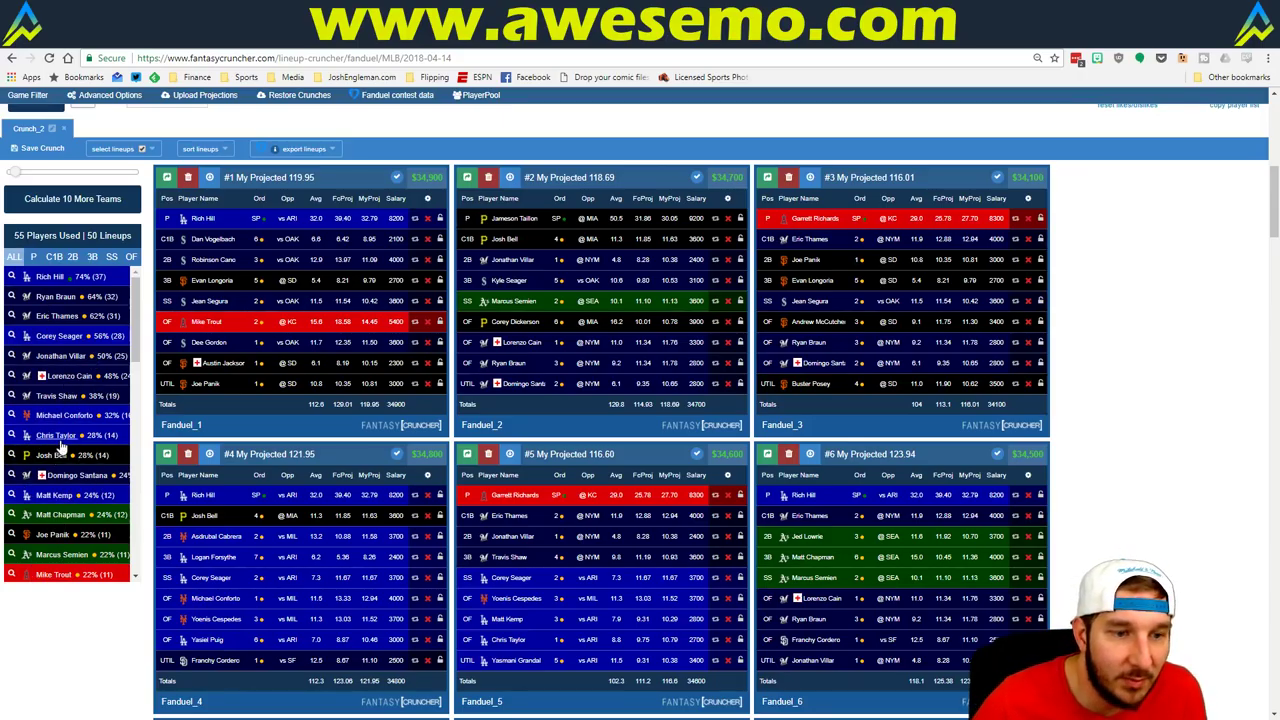
{"action": "scroll", "coordinate": [66, 430], "scroll_direction": "down", "scroll_amount": 1}
{"action": "scroll", "coordinate": [64, 424], "scroll_direction": "down", "scroll_amount": 3}
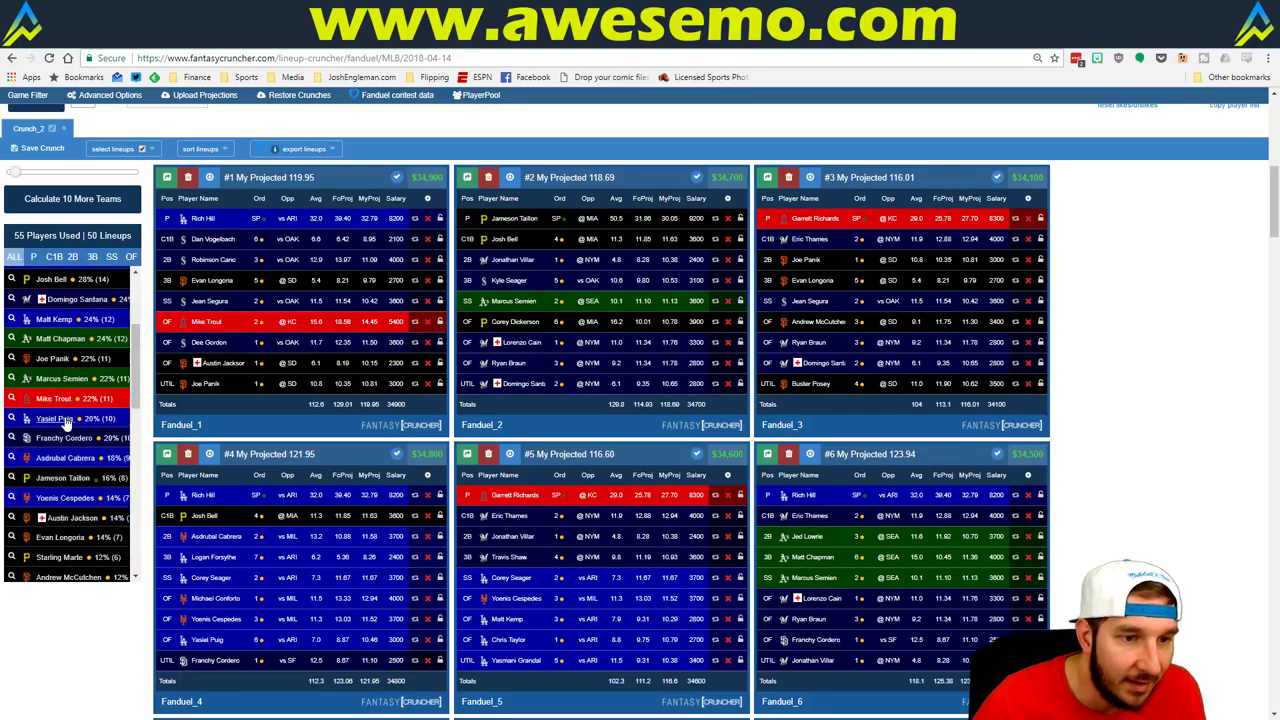
{"action": "scroll", "coordinate": [104, 418], "scroll_direction": "up", "scroll_amount": 1}
{"action": "scroll", "coordinate": [104, 418], "scroll_direction": "up", "scroll_amount": 5}
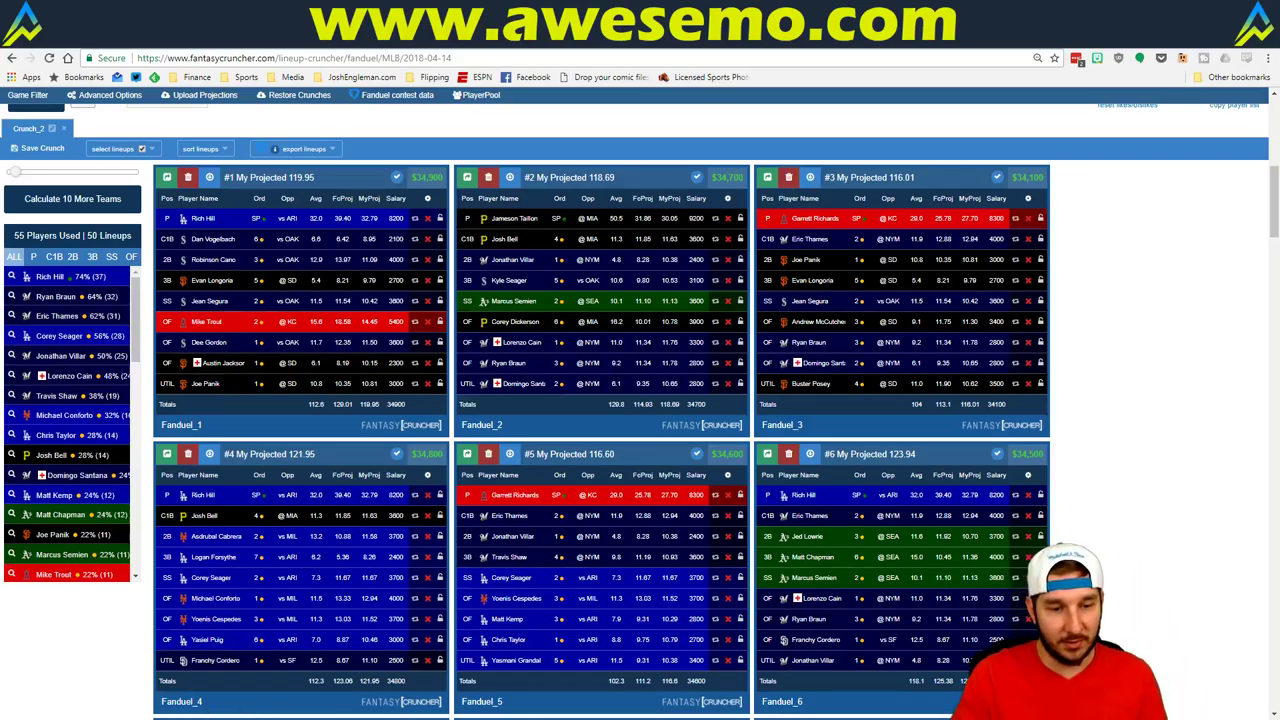
Step: Switch to the Excel projections workbook and show the YouTube sheet with the matchup and FanDuel/DraftKings tables
{"action": "mouse_move", "coordinate": [150, 712]}
{"action": "left_click", "coordinate": [160, 670]}
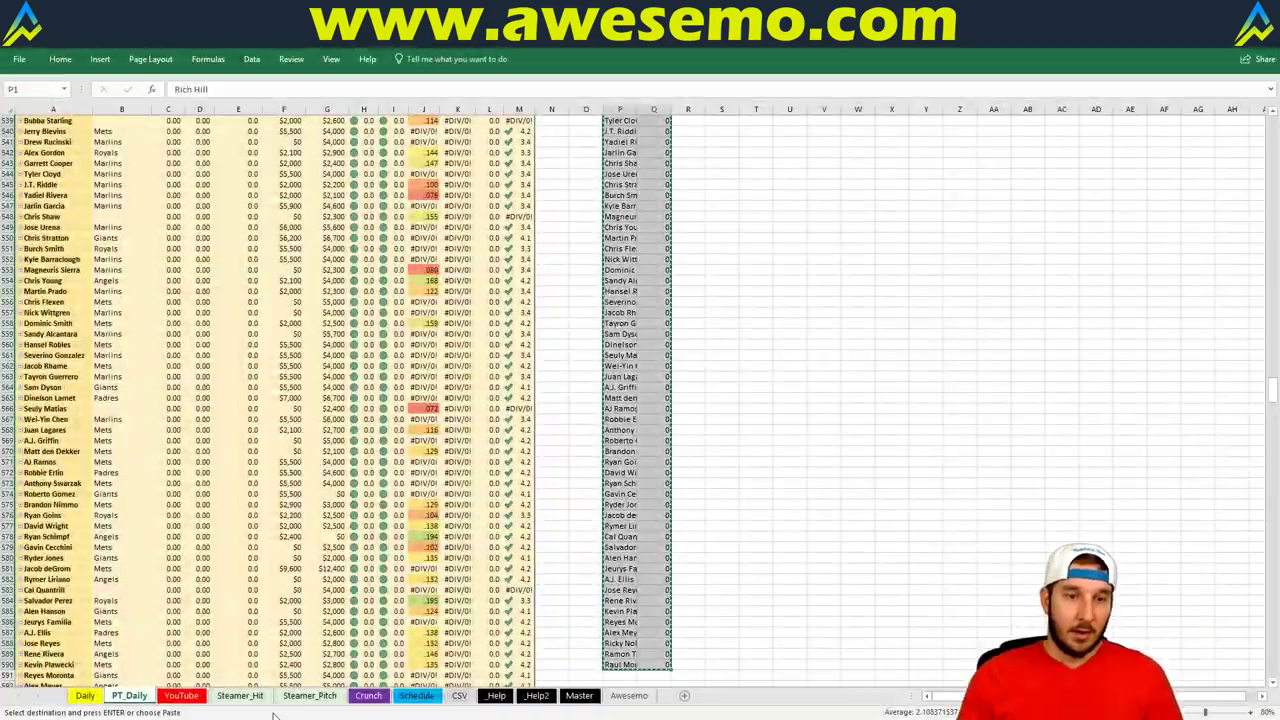
{"action": "left_click", "coordinate": [190, 695]}
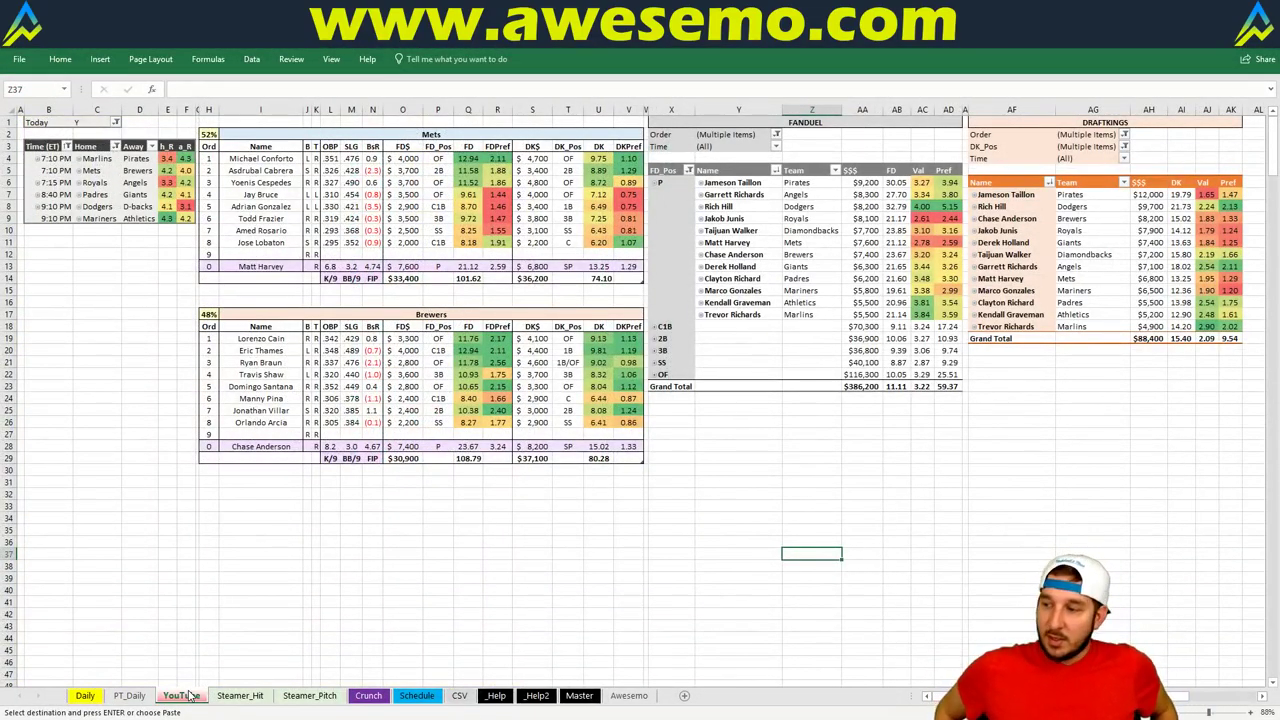